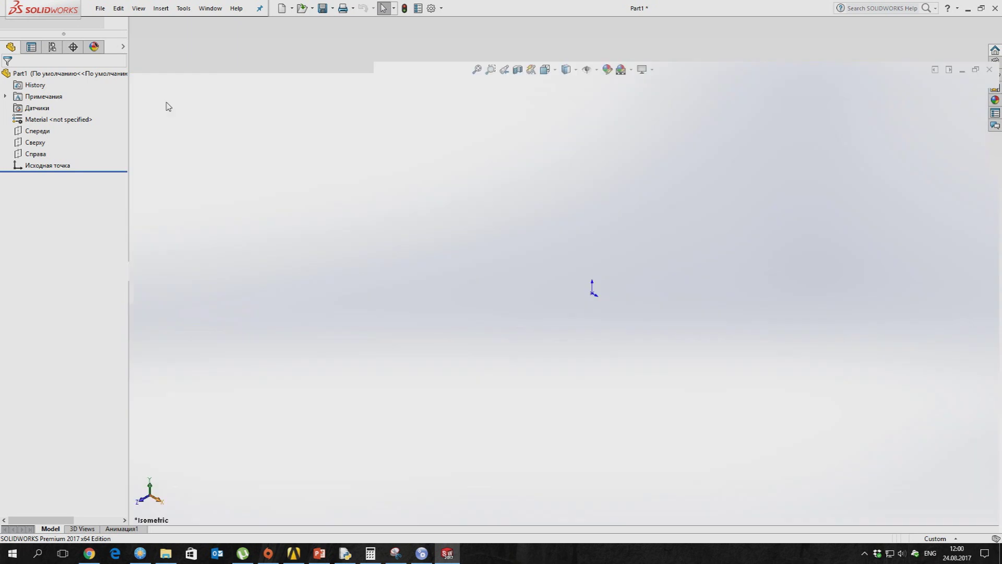
# Step: Start a sketch on the top plane and draw a circle about 152 mm in diameter centred on the origin
pyautogui.click(46, 67)
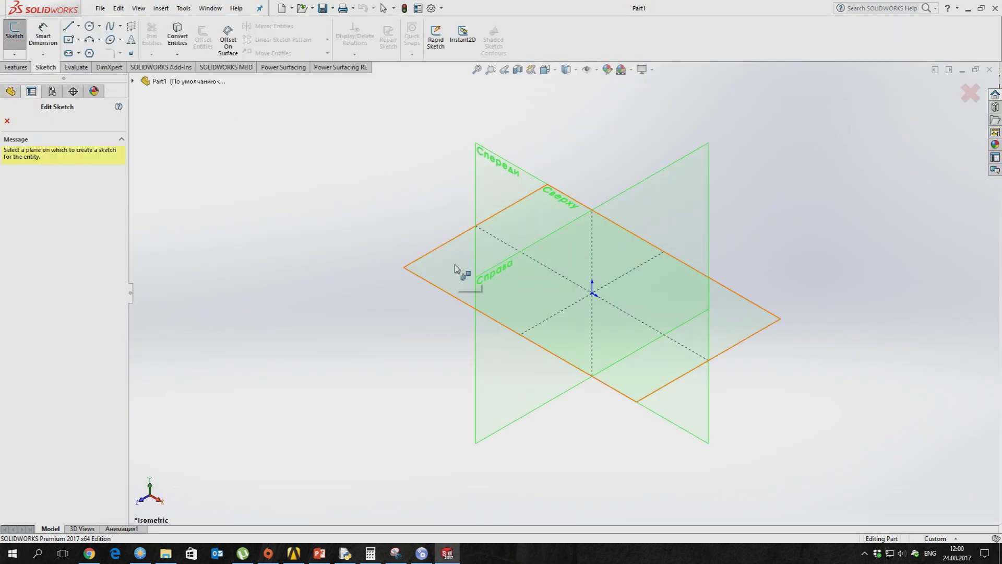
pyautogui.click(455, 269)
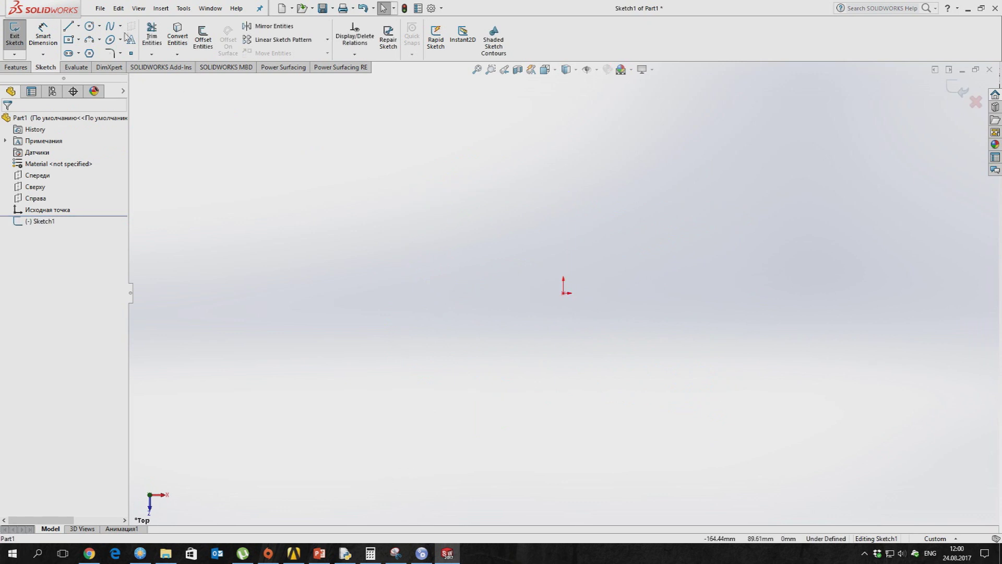
pyautogui.click(91, 27)
pyautogui.moveTo(564, 293); pyautogui.dragTo(646, 157)
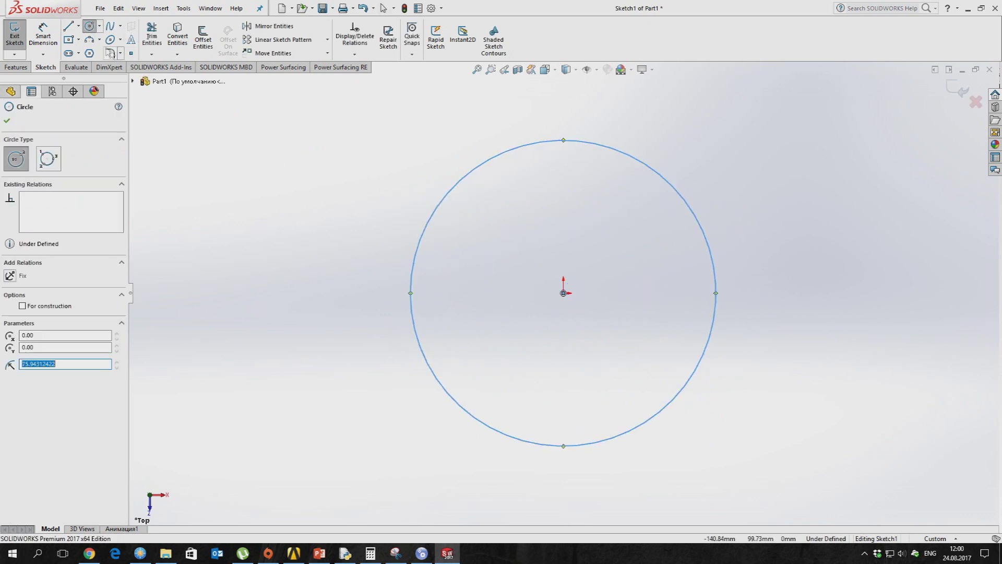
# Step: Add a diameter dimension to the circle, placing it outside the circle
pyautogui.click(43, 26)
pyautogui.click(767, 337)
pyautogui.click(766, 290)
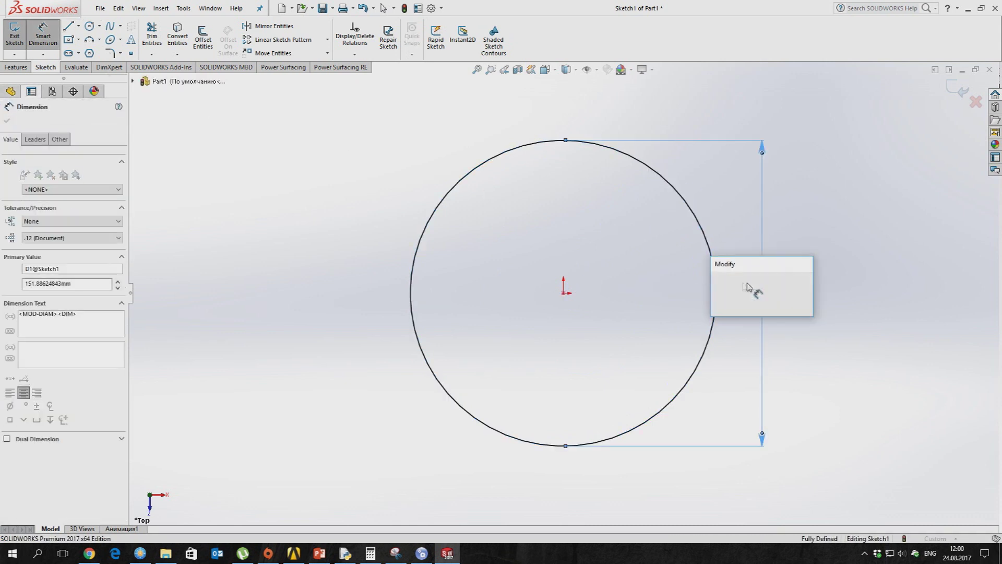
# Step: Switch to the PowerPoint presentation and look up the turbine diameter on the general dimensions slide
pyautogui.click(331, 557)
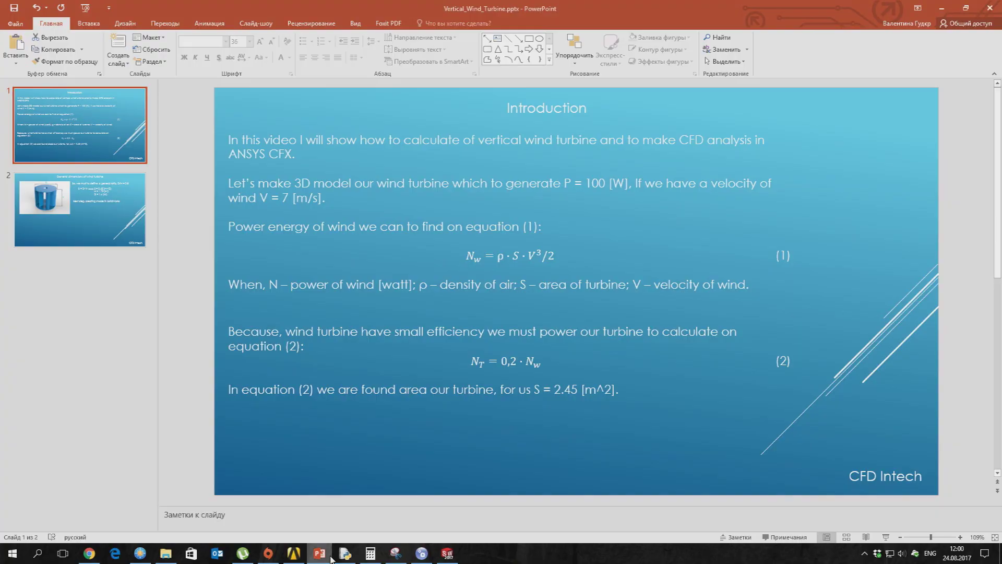
pyautogui.click(103, 177)
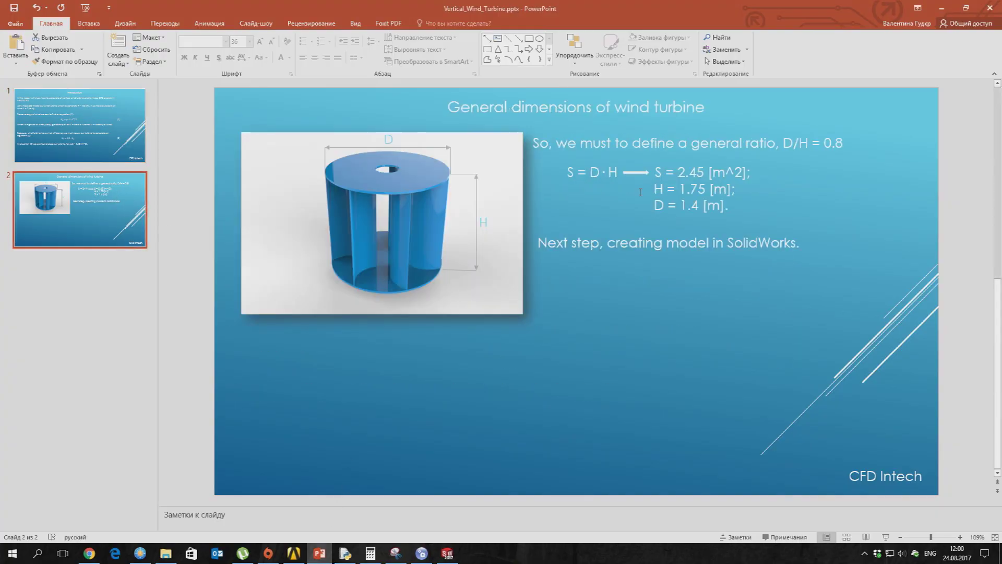
pyautogui.moveTo(655, 205); pyautogui.dragTo(740, 206)
pyautogui.click(738, 307)
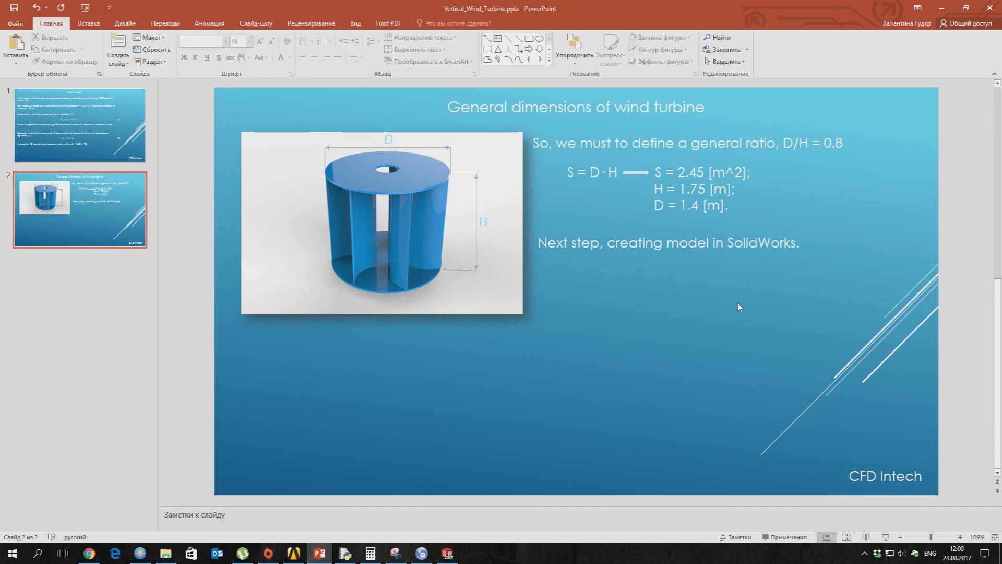
# Step: Return to SolidWorks and set the circle's diameter to 1400 mm
pyautogui.click(942, 9)
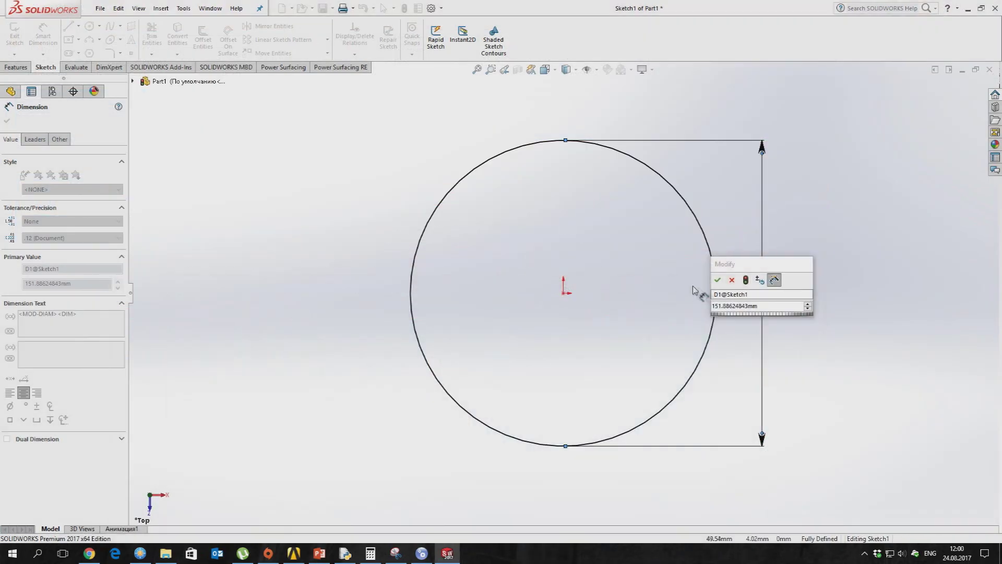
pyautogui.write('1400')
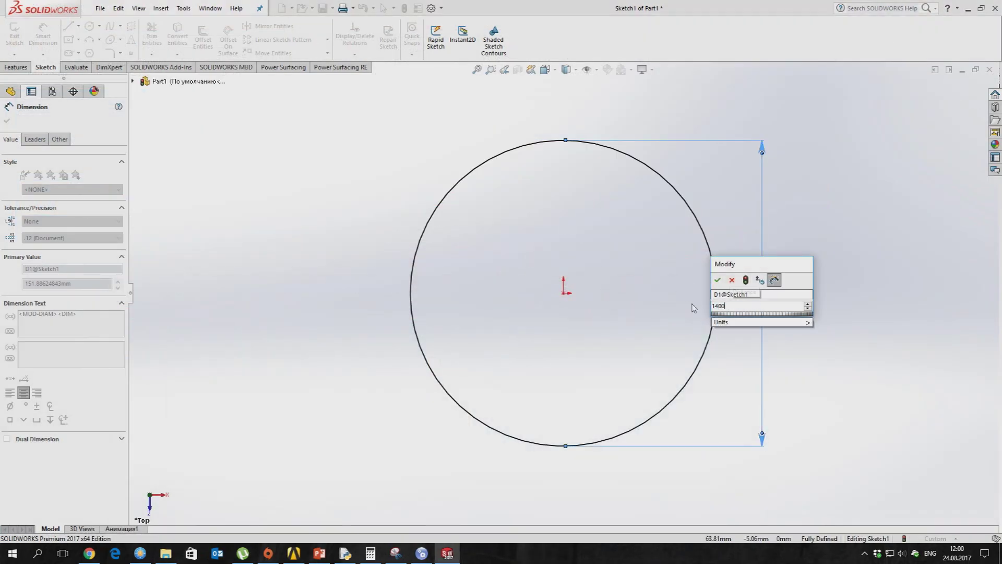
pyautogui.press('Return')
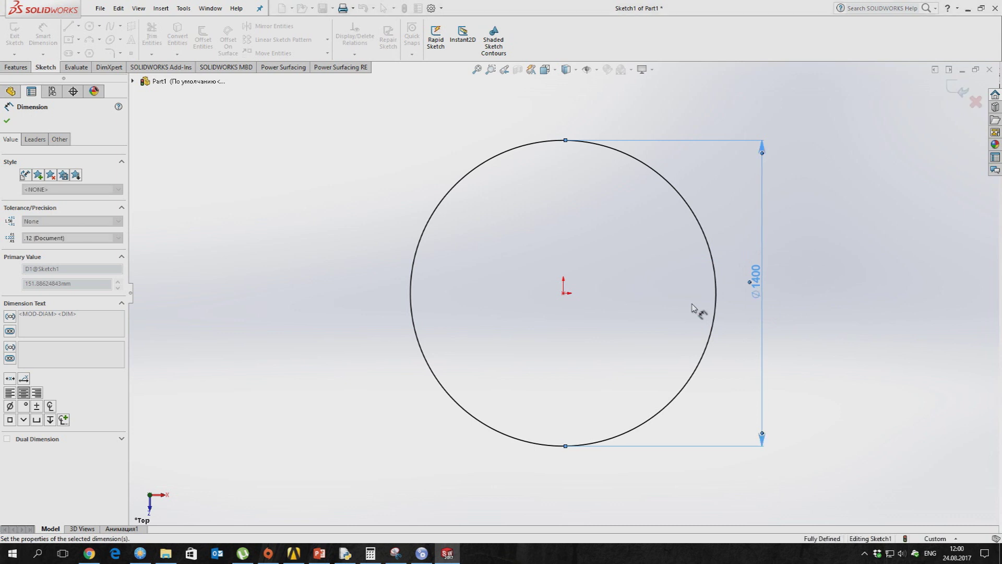
# Step: Extrude the circle as a blind boss 10 mm thick to form the turbine's base disc
pyautogui.moveTo(656, 311); pyautogui.dragTo(638, 163, button='middle')
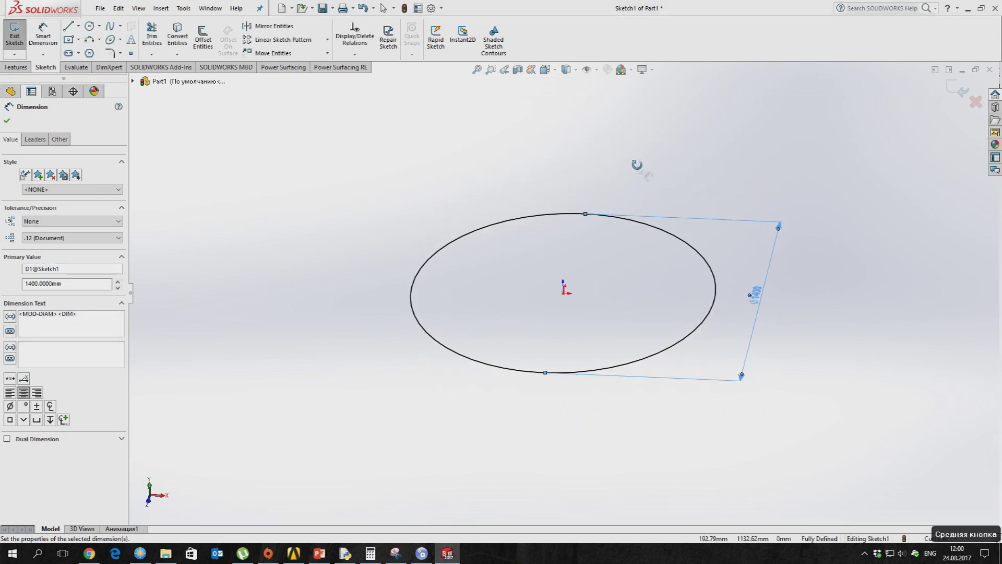
pyautogui.click(16, 67)
pyautogui.click(19, 36)
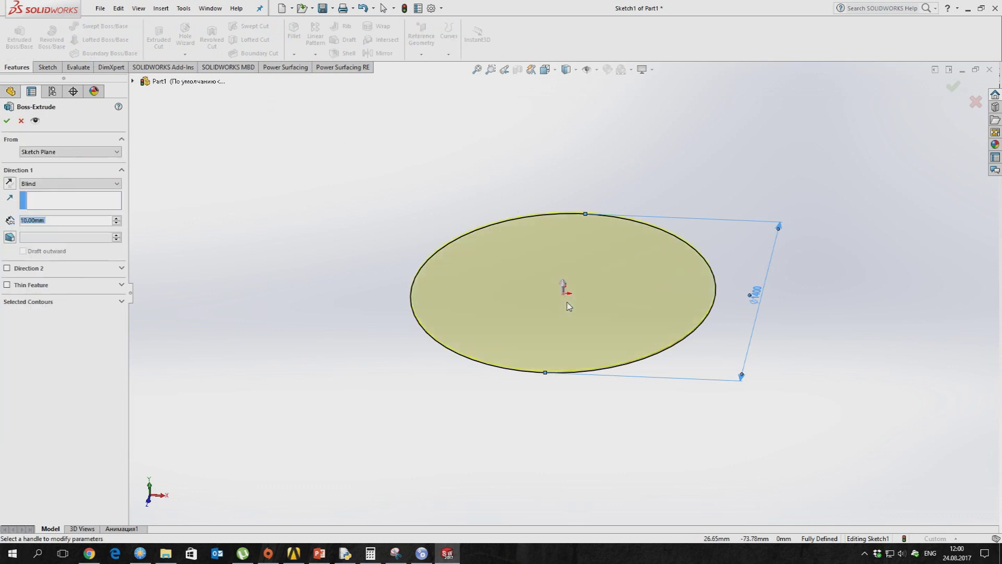
pyautogui.click(5, 122)
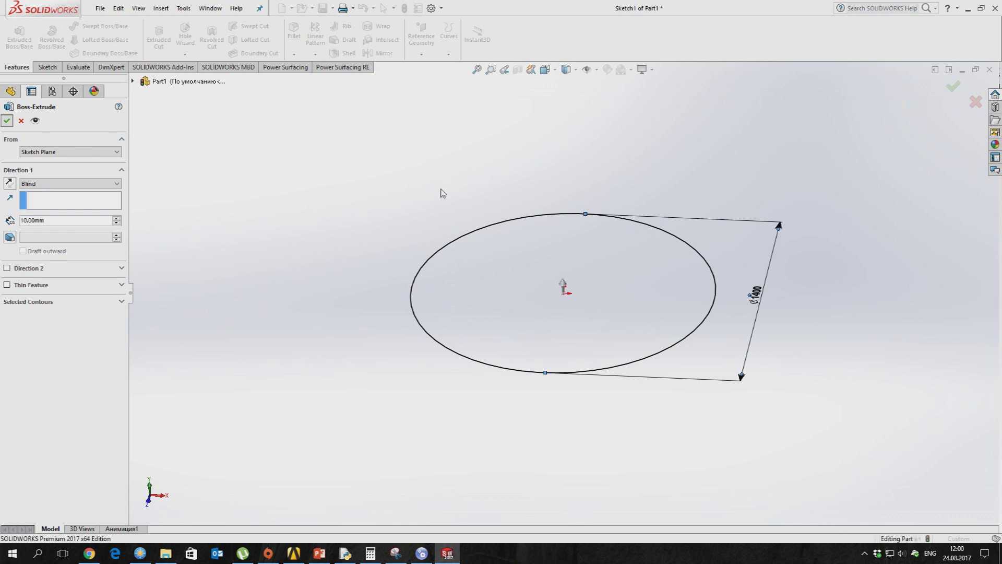
# Step: Sketch two circles centred on the origin on the disc's upper face: one on the disc's edge, one about 269 mm in radius
pyautogui.moveTo(441, 196); pyautogui.dragTo(530, 266, button='middle')
pyautogui.click(534, 257)
pyautogui.click(578, 220)
pyautogui.click(93, 26)
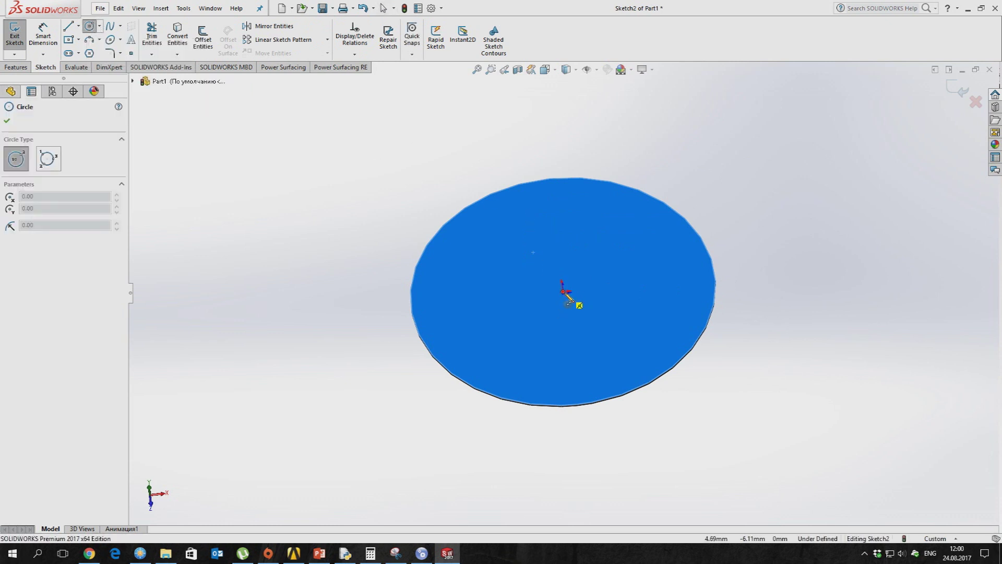
pyautogui.click(565, 291)
pyautogui.click(621, 194)
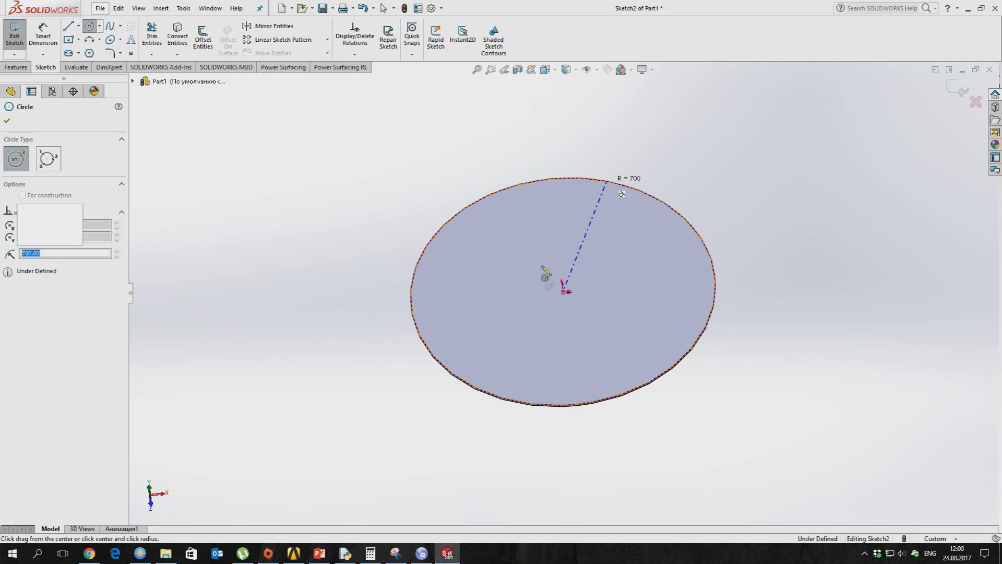
pyautogui.click(563, 291)
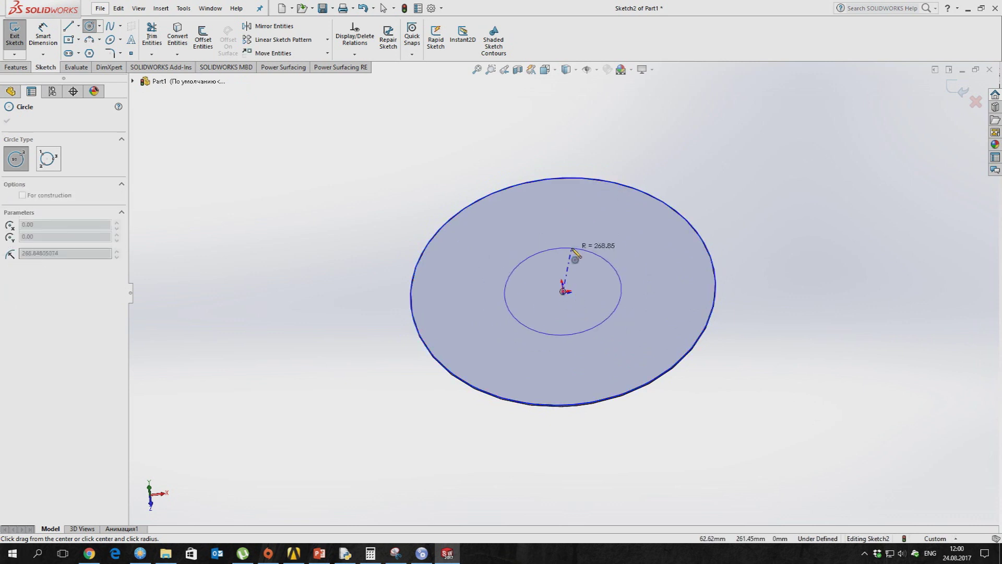
pyautogui.click(573, 250)
# Step: Dimension the inner circle's diameter at 500 mm and the outer circle's diameter at 1400 mm
pyautogui.click(43, 35)
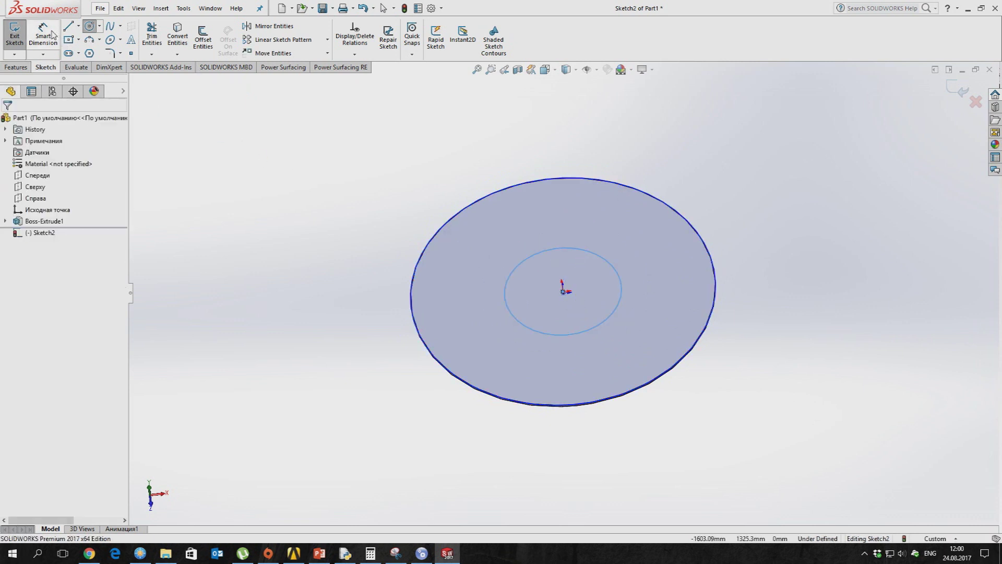
pyautogui.click(646, 282)
pyautogui.write('600')
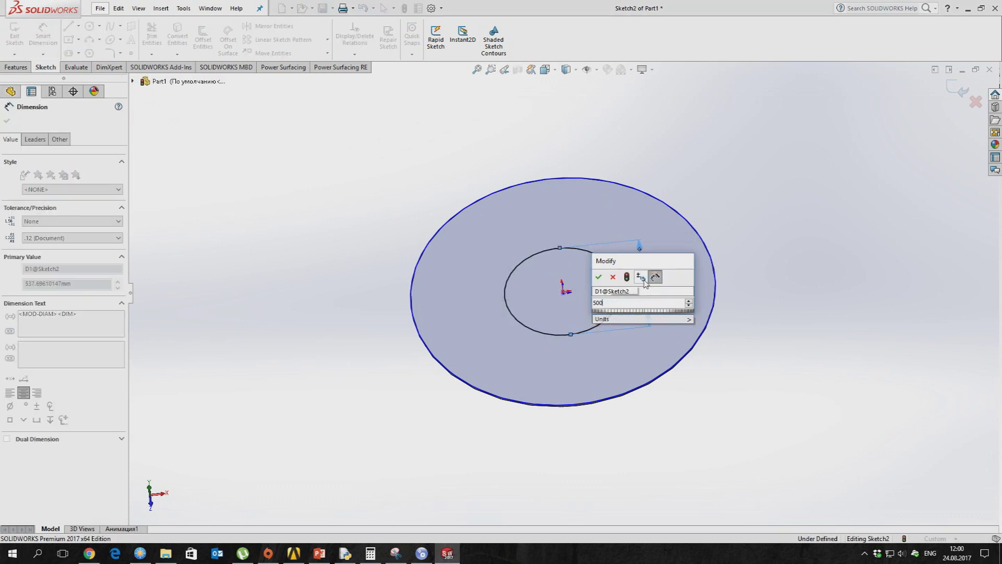
pyautogui.press('Return')
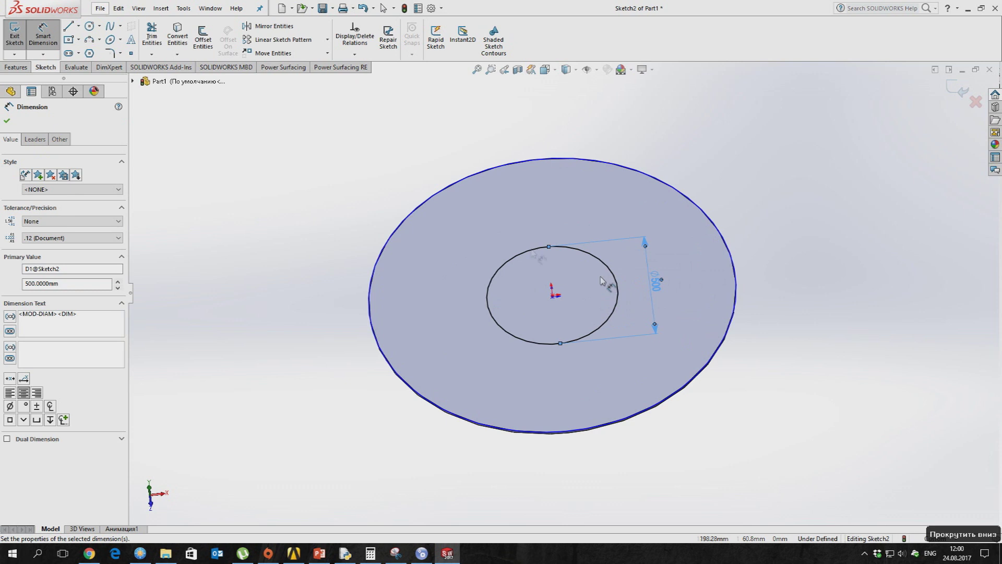
pyautogui.click(659, 184)
pyautogui.click(736, 271)
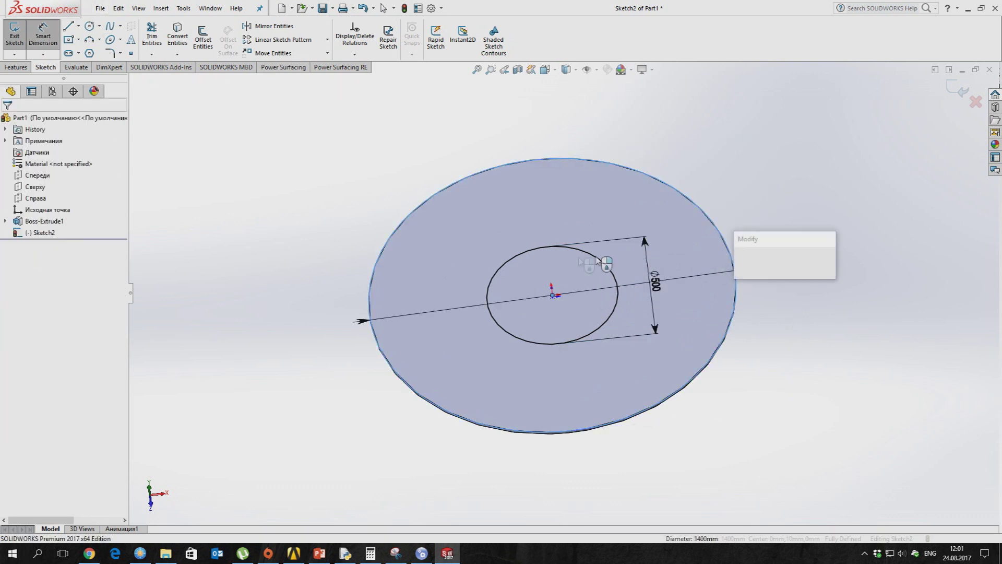
pyautogui.click(741, 261)
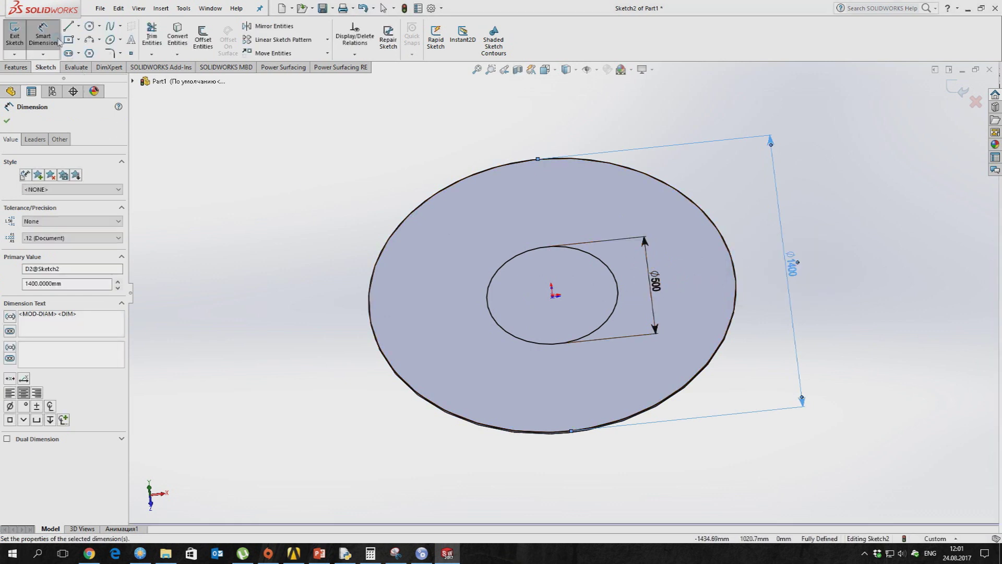
# Step: Draw a three-point spline from the inner circle to the outer circle and move its middle point to arch the curve more
pyautogui.moveTo(533, 217)
pyautogui.mouseDown(button='middle')
pyautogui.moveTo(537, 264)
pyautogui.moveTo(495, 239)
pyautogui.moveTo(529, 268)
pyautogui.moveTo(525, 303)
pyautogui.mouseUp(button='middle')
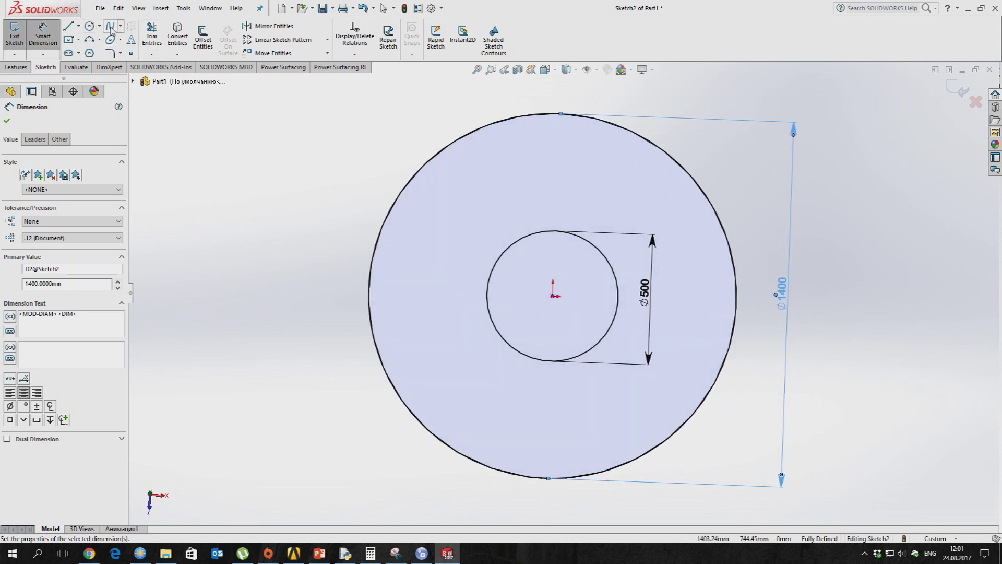
pyautogui.click(111, 27)
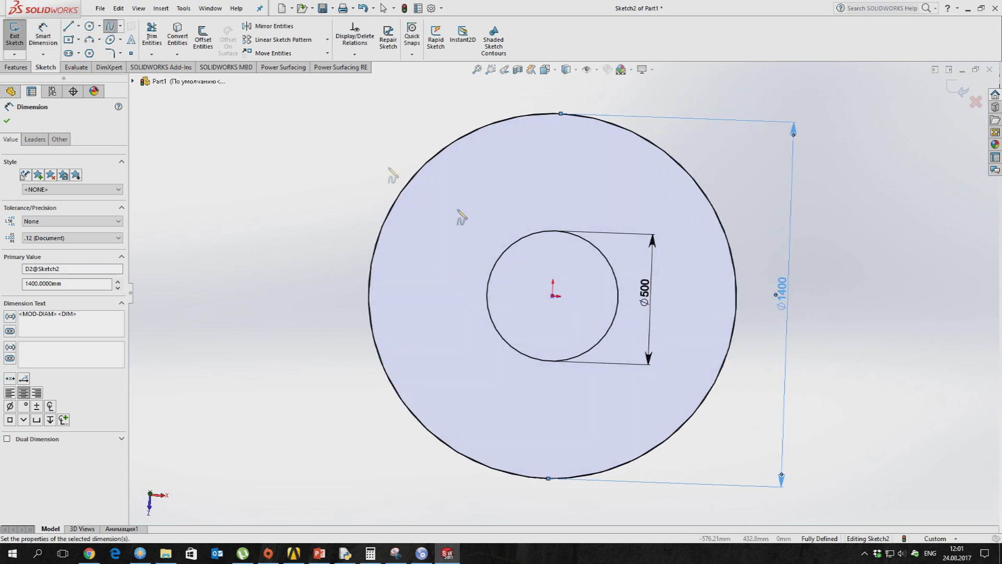
pyautogui.click(487, 294)
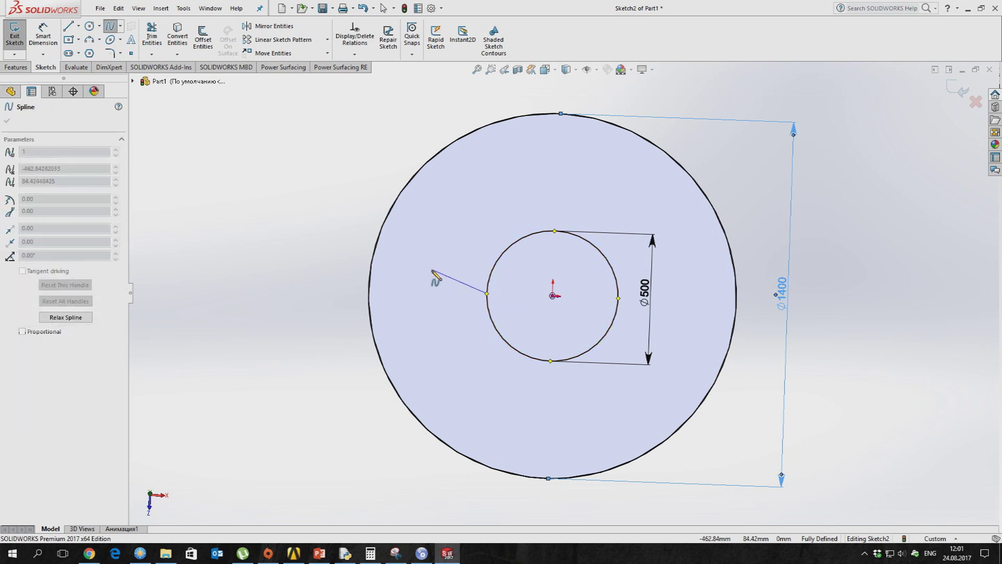
pyautogui.doubleClick(370, 279)
pyautogui.press('Escape')
pyautogui.moveTo(429, 271); pyautogui.dragTo(433, 264)
# Step: Move the spline's outer endpoint to the outer circle's quadrant at X -700, Y 0 and delete its coincident relation
pyautogui.click(370, 279)
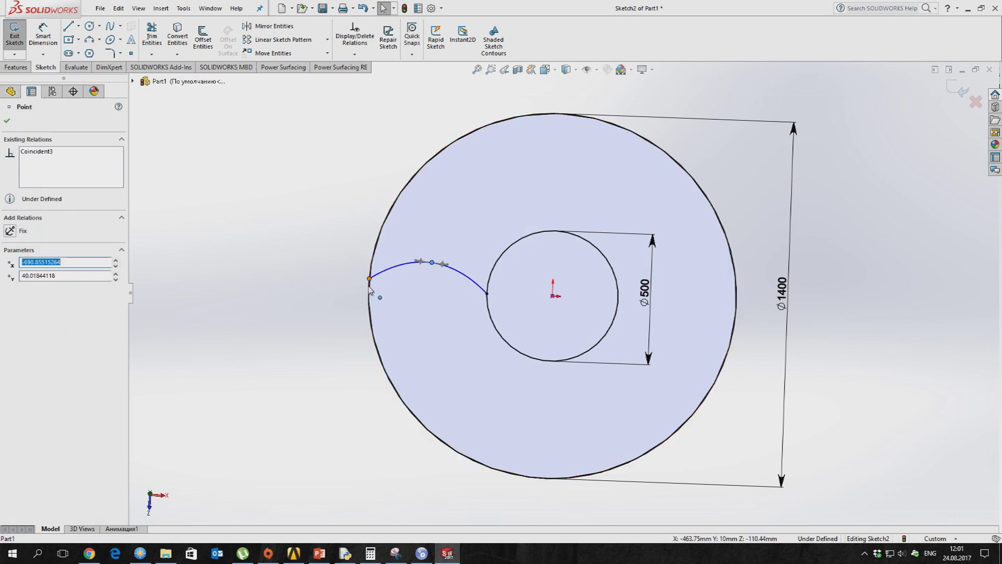
pyautogui.moveTo(370, 279)
pyautogui.mouseDown()
pyautogui.moveTo(375, 266)
pyautogui.moveTo(371, 291)
pyautogui.mouseUp()
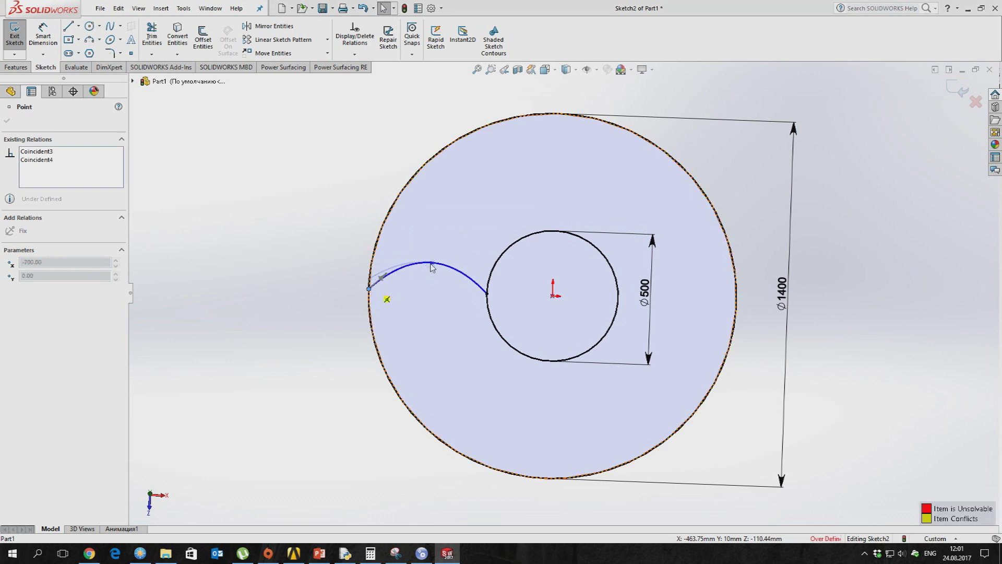
pyautogui.click(563, 277)
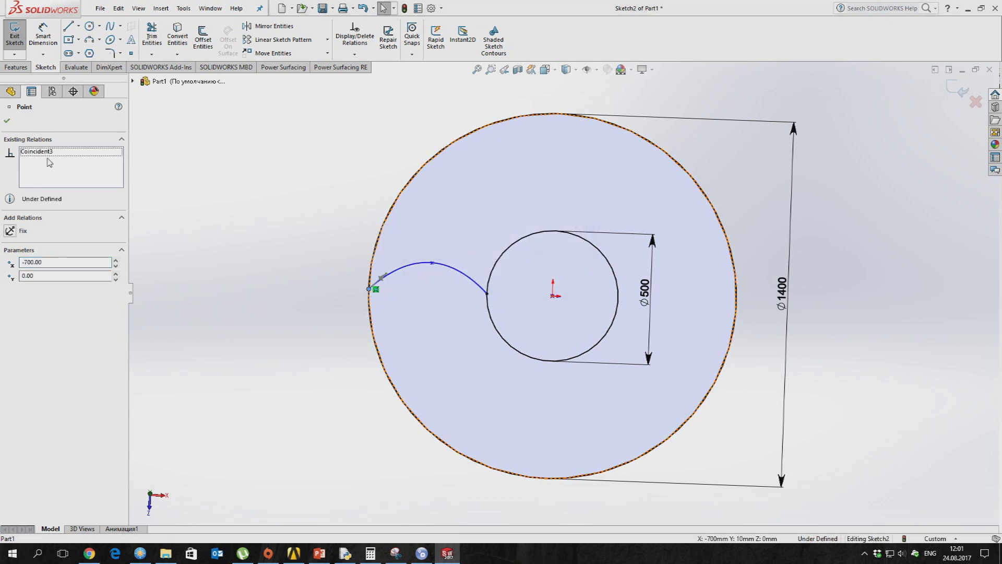
pyautogui.click(48, 152)
pyautogui.press('Delete')
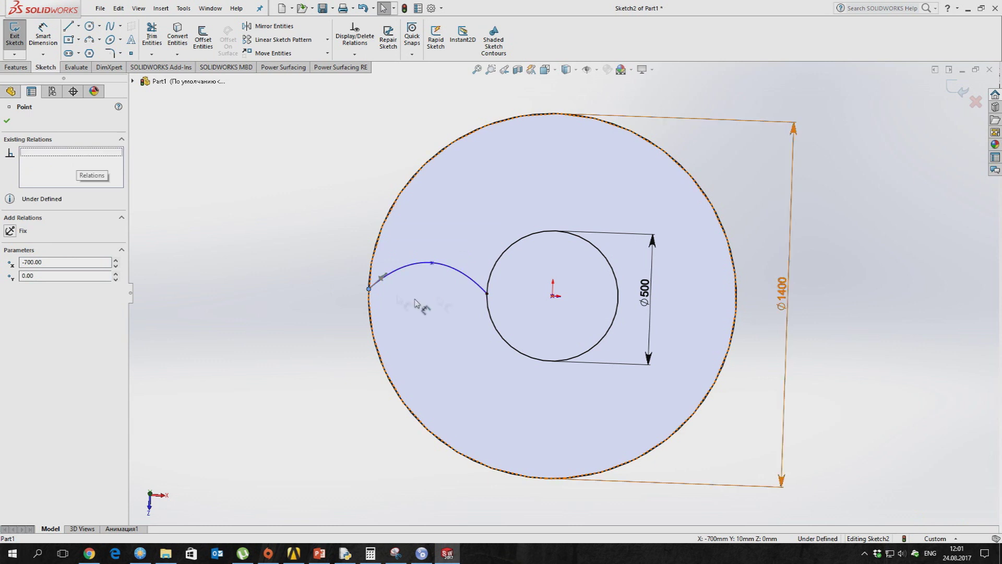
pyautogui.moveTo(370, 289)
pyautogui.mouseDown()
pyautogui.moveTo(369, 326)
pyautogui.moveTo(370, 286)
pyautogui.mouseUp()
pyautogui.click(292, 270)
# Step: Start a surface extrusion of the disc's sketch and leave only the spline in the selected contours
pyautogui.moveTo(521, 340)
pyautogui.mouseDown(button='middle')
pyautogui.moveTo(510, 206)
pyautogui.moveTo(570, 242)
pyautogui.moveTo(519, 242)
pyautogui.moveTo(527, 237)
pyautogui.mouseUp(button='middle')
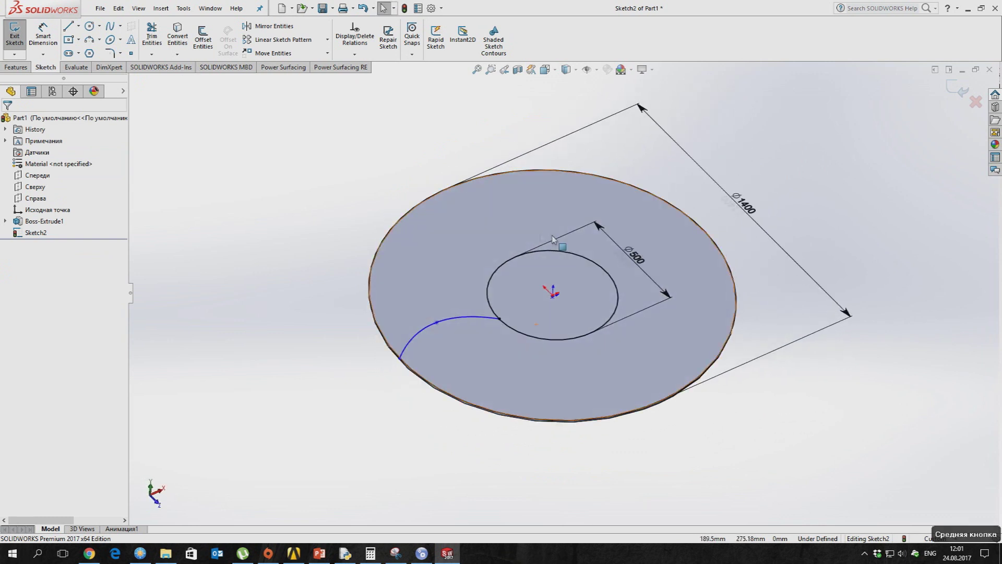
pyautogui.click(14, 67)
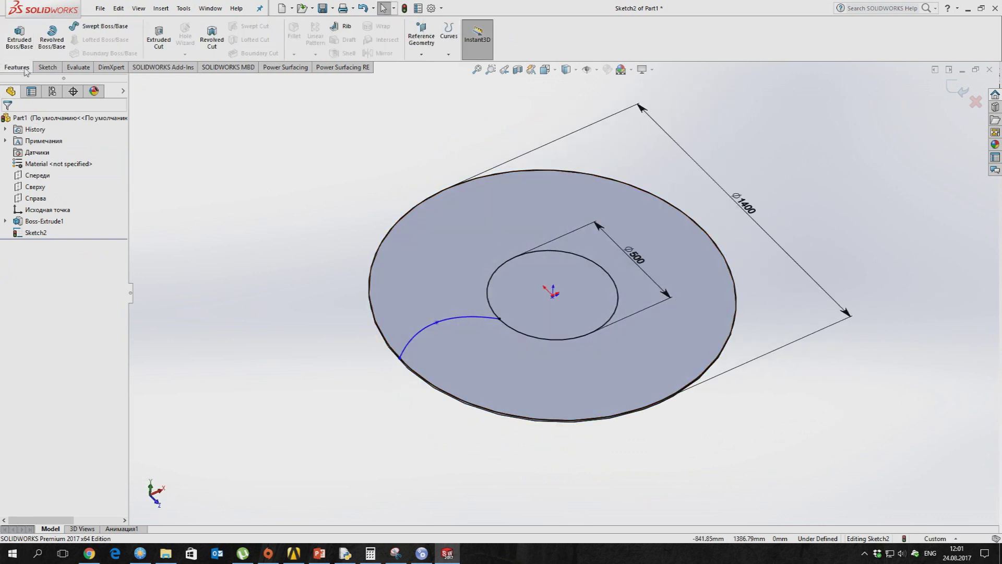
pyautogui.click(161, 9)
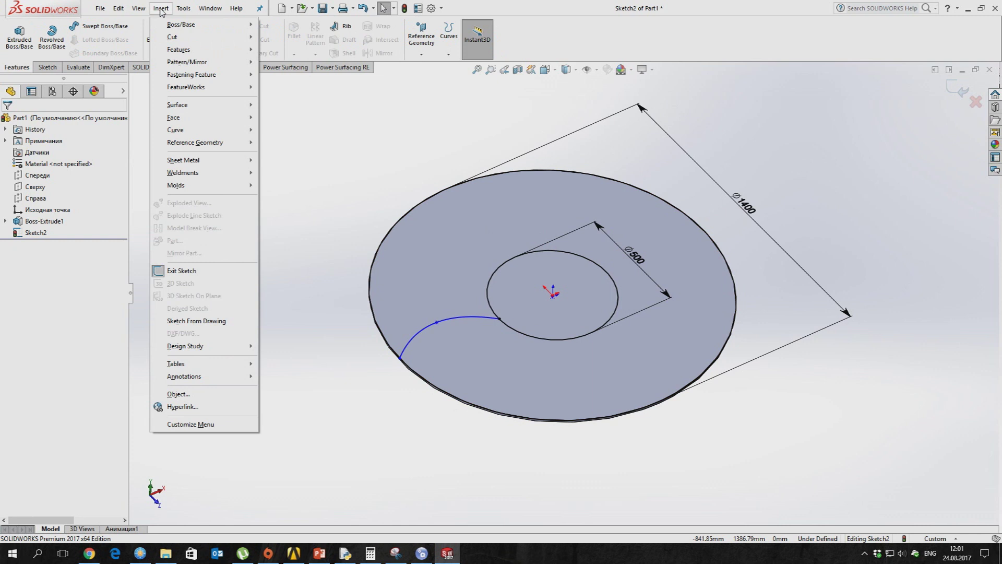
pyautogui.moveTo(191, 108)
pyautogui.click(286, 107)
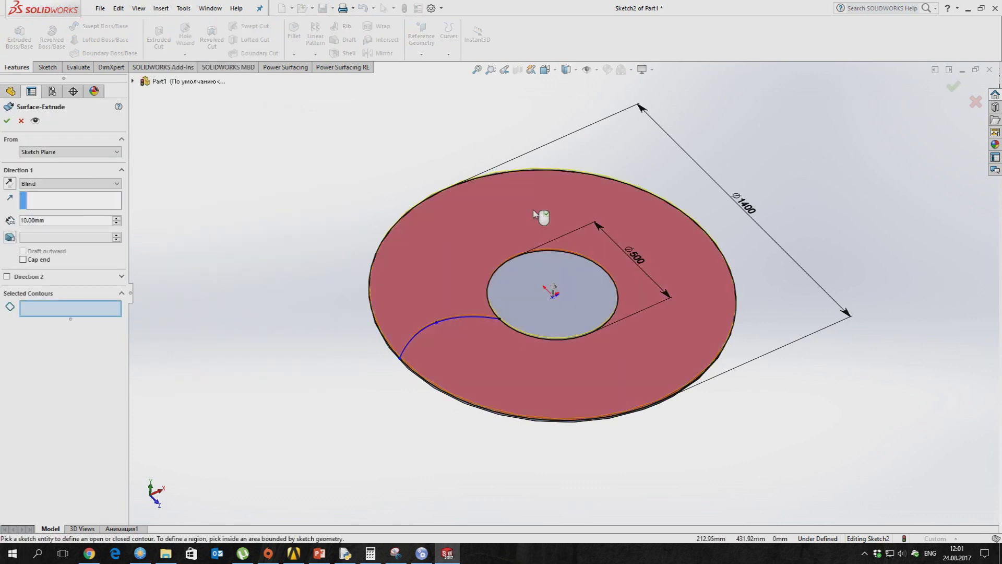
pyautogui.scroll(2, 460, 312)
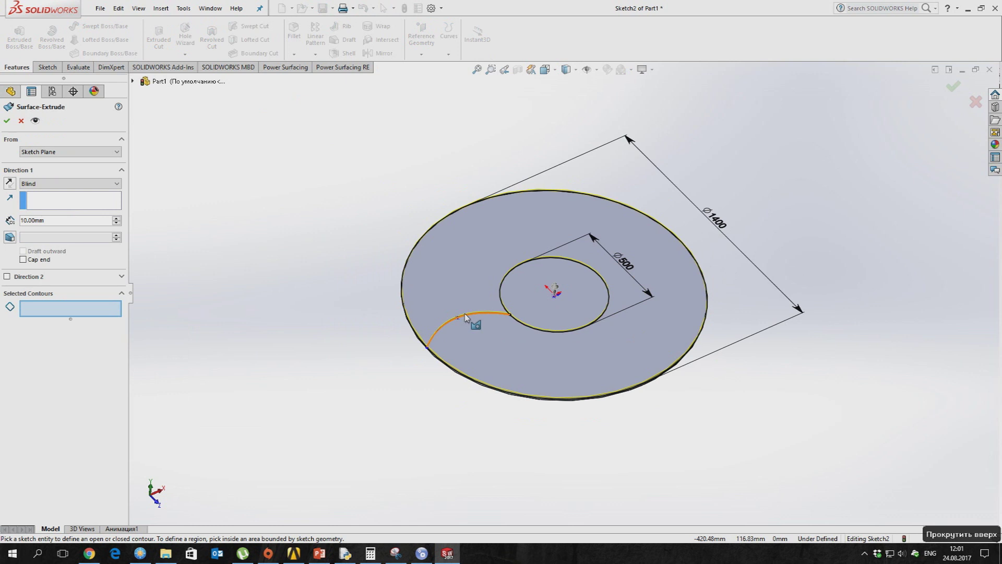
pyautogui.click(467, 317)
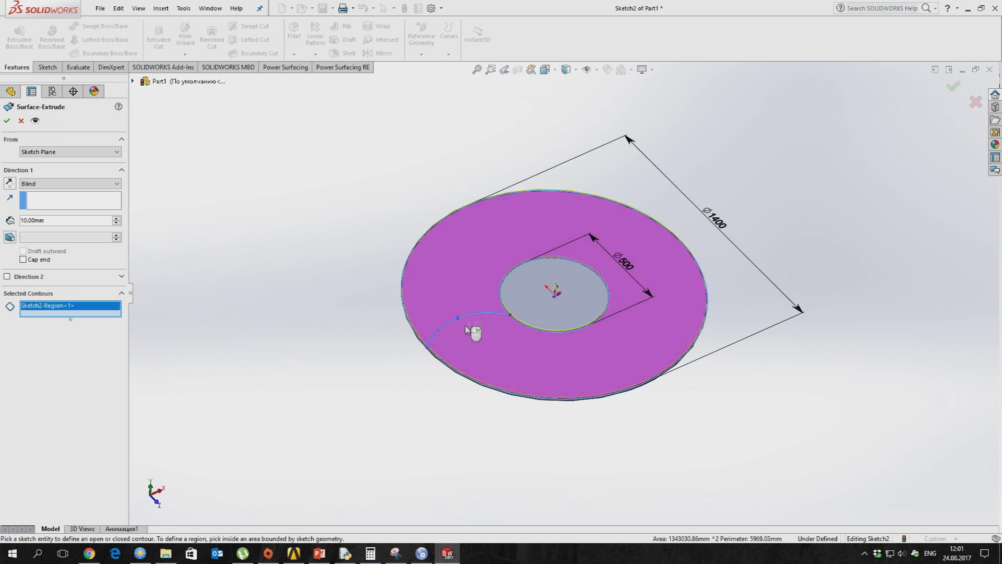
pyautogui.click(472, 316)
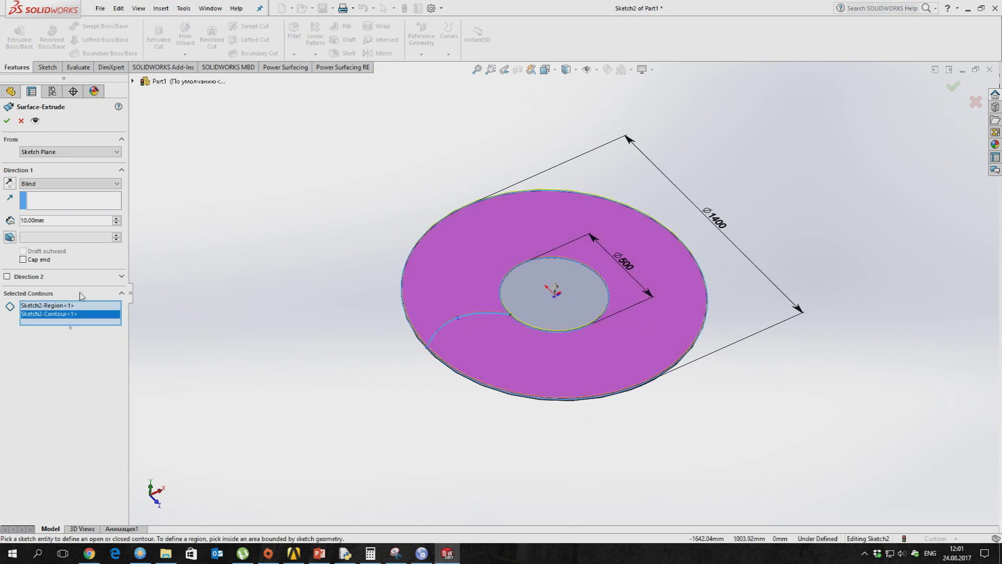
pyautogui.click(56, 306)
pyautogui.press('Delete')
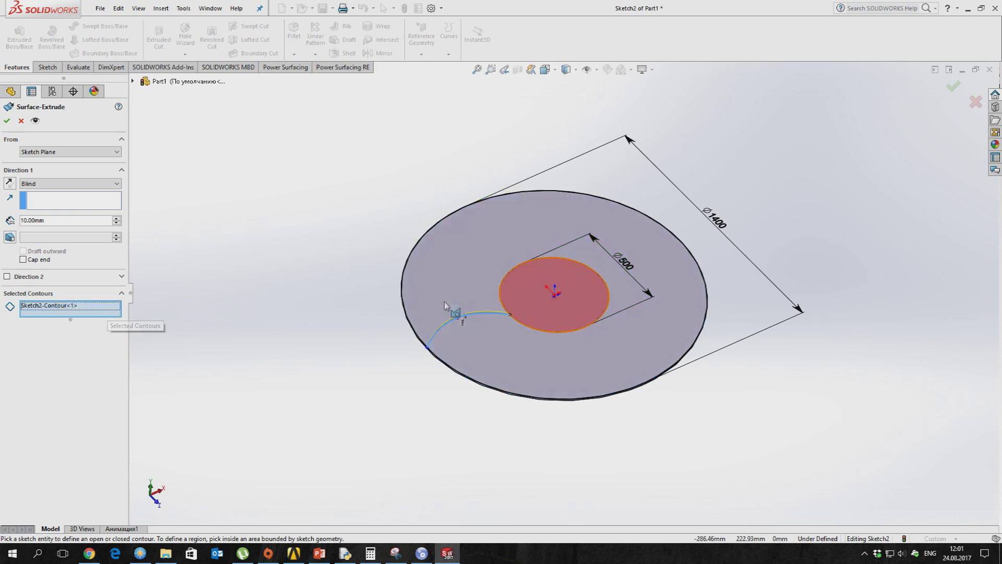
# Step: Look up the turbine height on the PowerPoint dimensions slide and set the surface extrusion depth to 1750 mm
pyautogui.moveTo(462, 318); pyautogui.dragTo(473, 168)
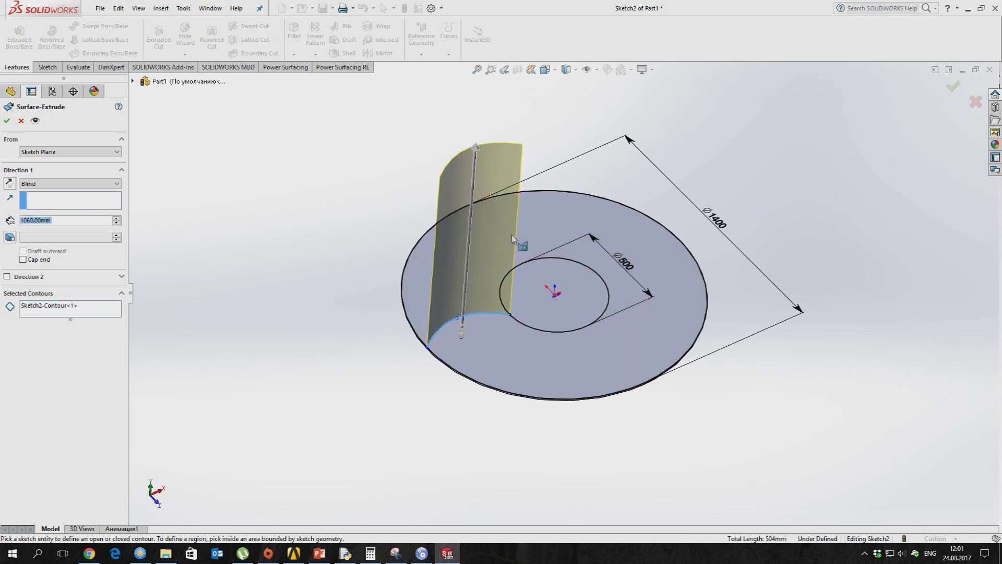
pyautogui.moveTo(472, 168); pyautogui.dragTo(479, 174, button='middle')
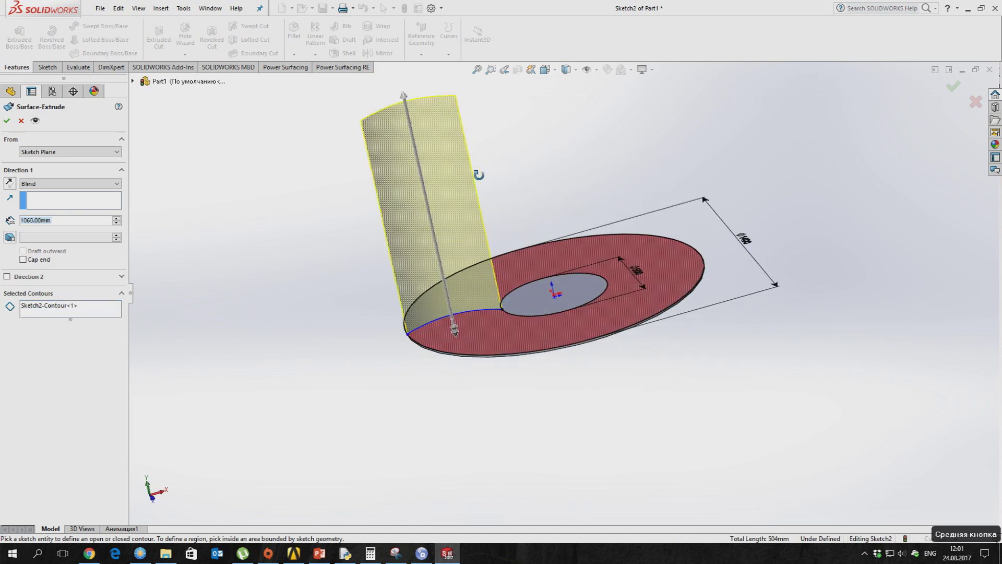
pyautogui.click(316, 552)
pyautogui.moveTo(676, 188); pyautogui.dragTo(709, 189)
pyautogui.click(693, 277)
pyautogui.click(943, 7)
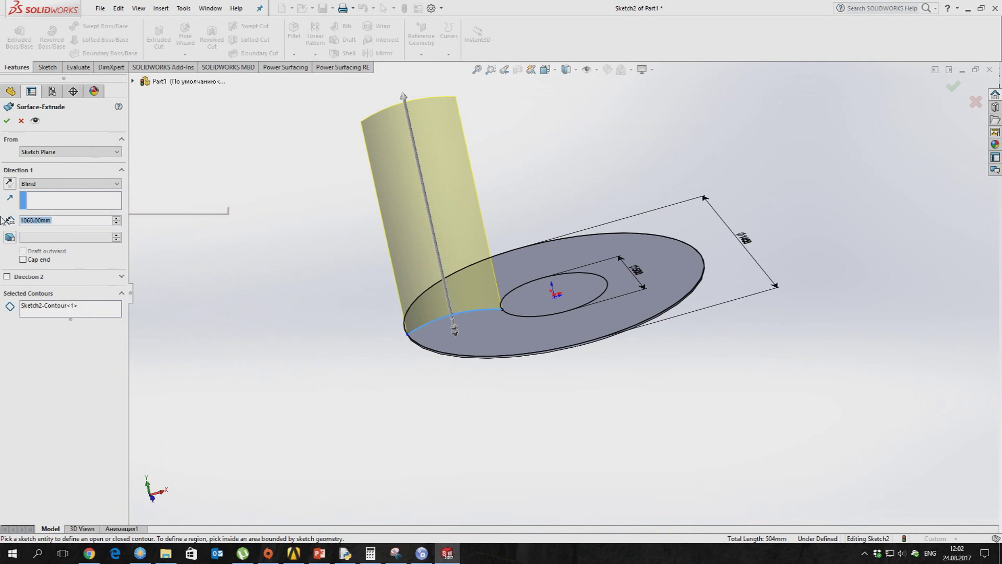
pyautogui.write('17')
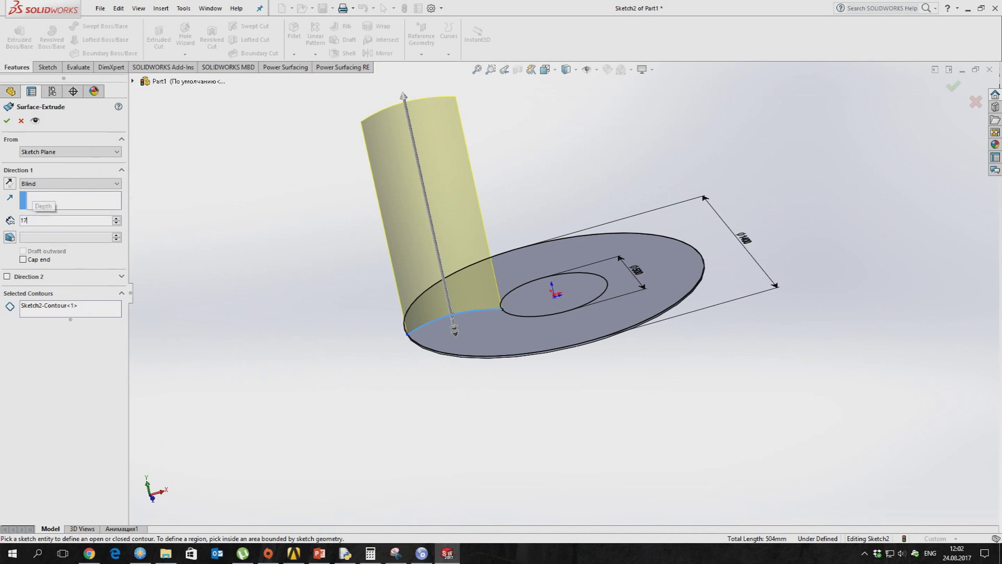
pyautogui.write('50mm')
pyautogui.press('Return')
# Step: Compare the blade surface with the turbine picture on the PowerPoint slide and complete the surface extrusion
pyautogui.scroll(5, 579, 193)
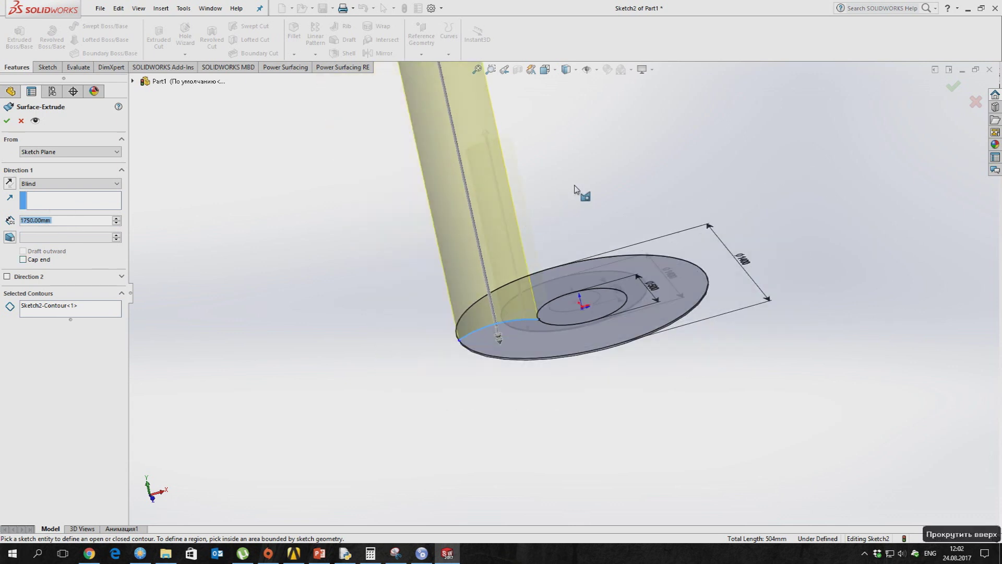
pyautogui.moveTo(580, 195); pyautogui.dragTo(700, 206, button='middle')
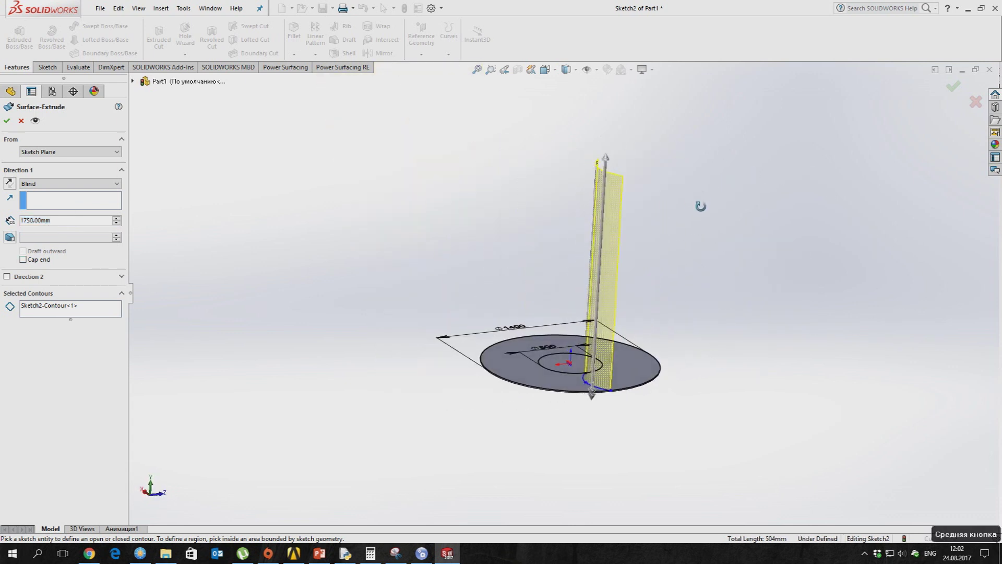
pyautogui.click(319, 554)
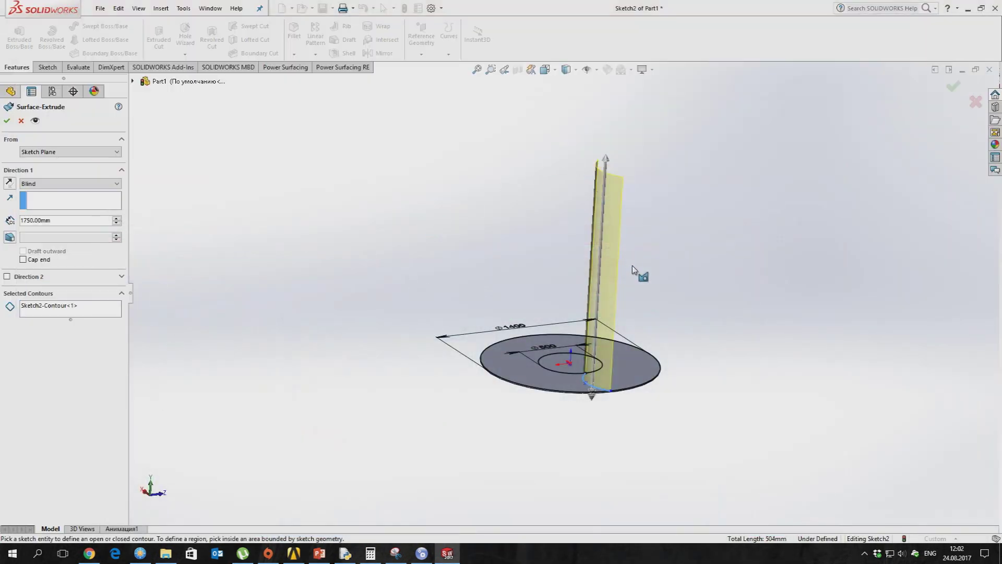
pyautogui.moveTo(631, 265); pyautogui.dragTo(470, 282, button='middle')
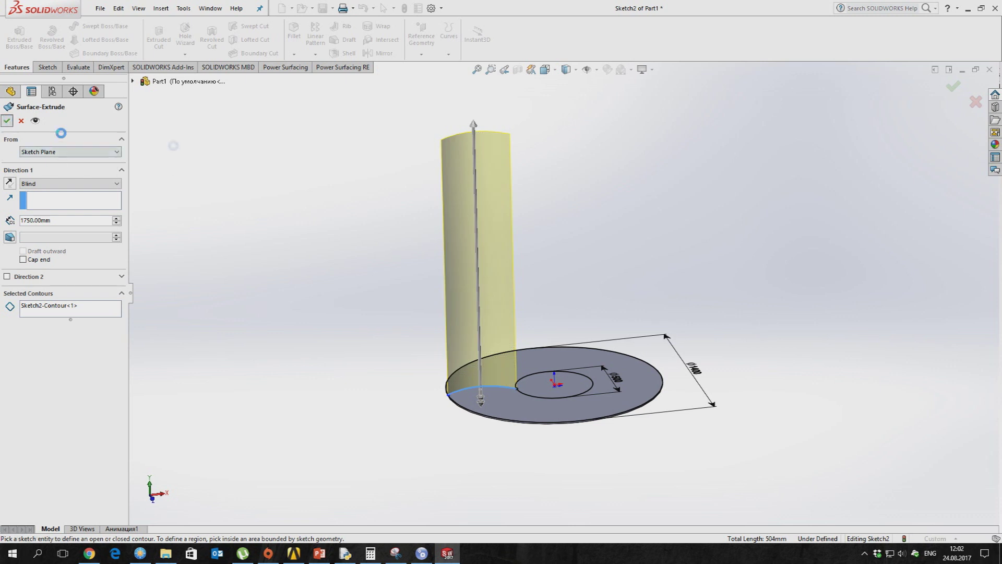
# Step: Start thickening the extruded blade surface into a solid with a thickness of 8 mm
pyautogui.scroll(-2, 541, 261)
pyautogui.moveTo(541, 257); pyautogui.dragTo(579, 256, button='middle')
pyautogui.scroll(2, 672, 233)
pyautogui.click(161, 8)
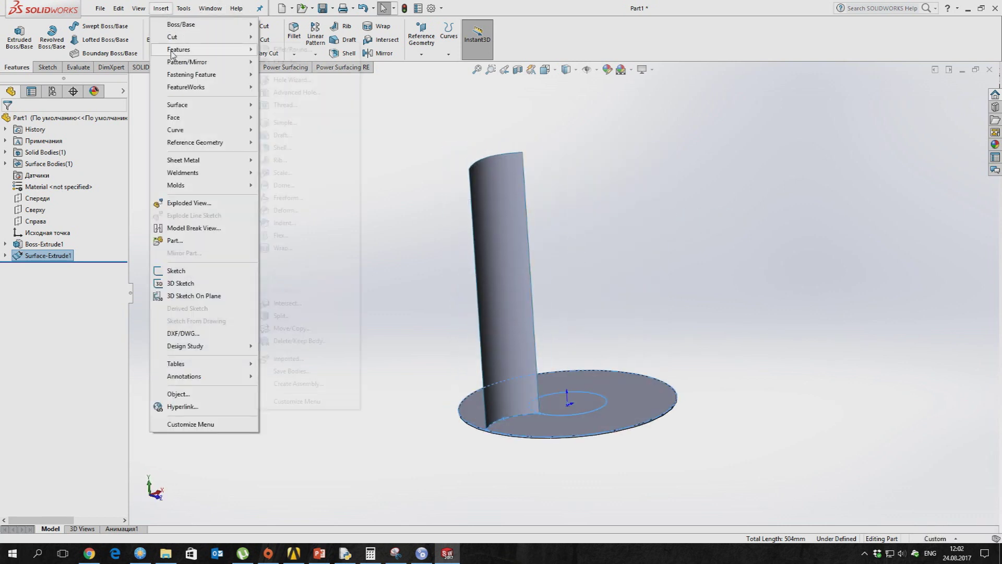
pyautogui.moveTo(172, 52)
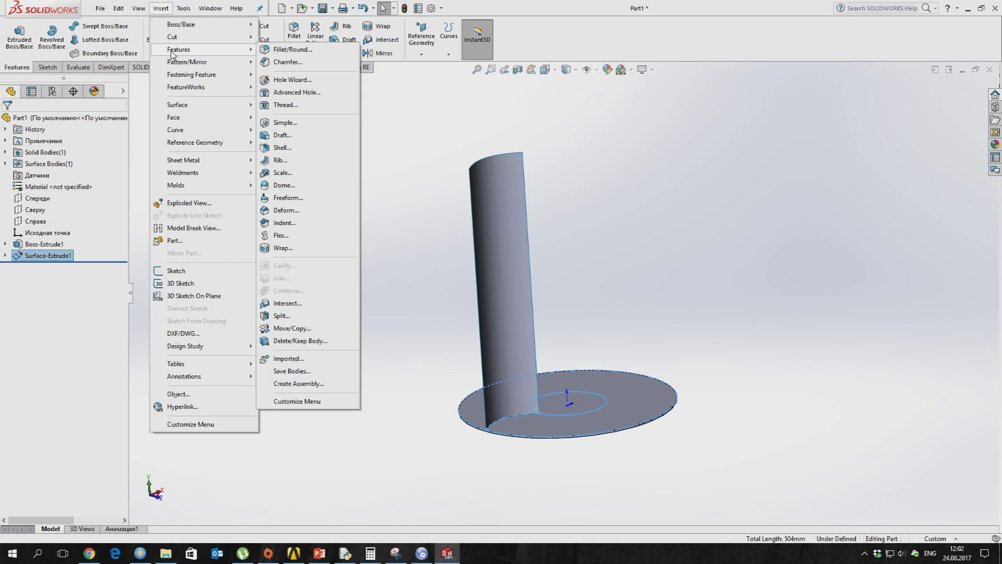
pyautogui.click(184, 8)
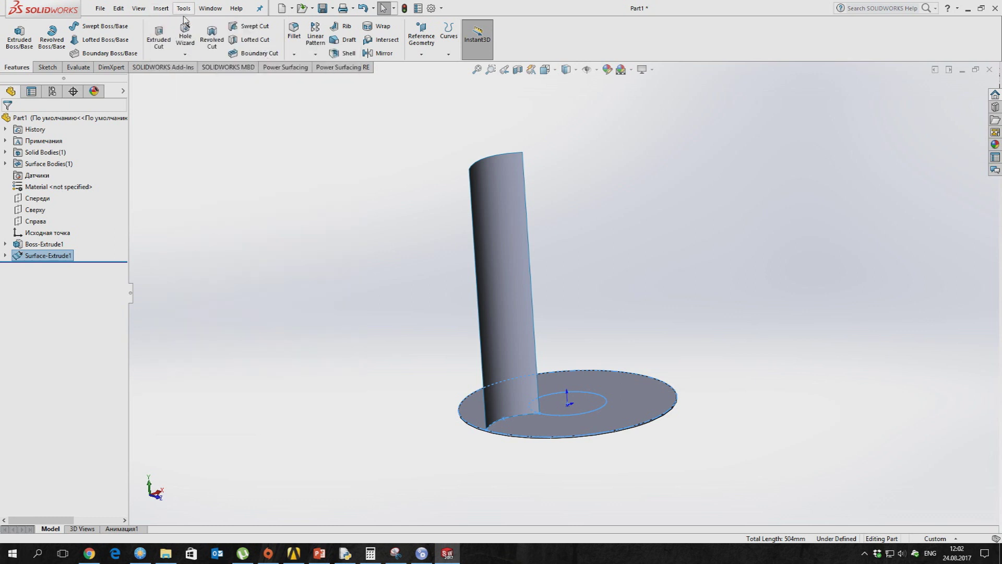
pyautogui.click(163, 9)
pyautogui.click(164, 10)
pyautogui.click(166, 11)
pyautogui.moveTo(174, 26)
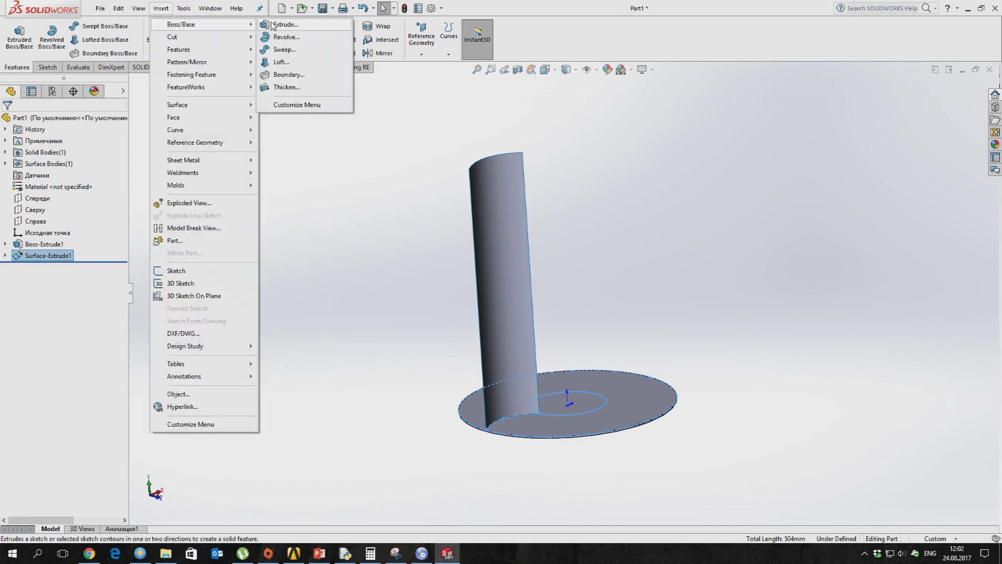
pyautogui.click(286, 87)
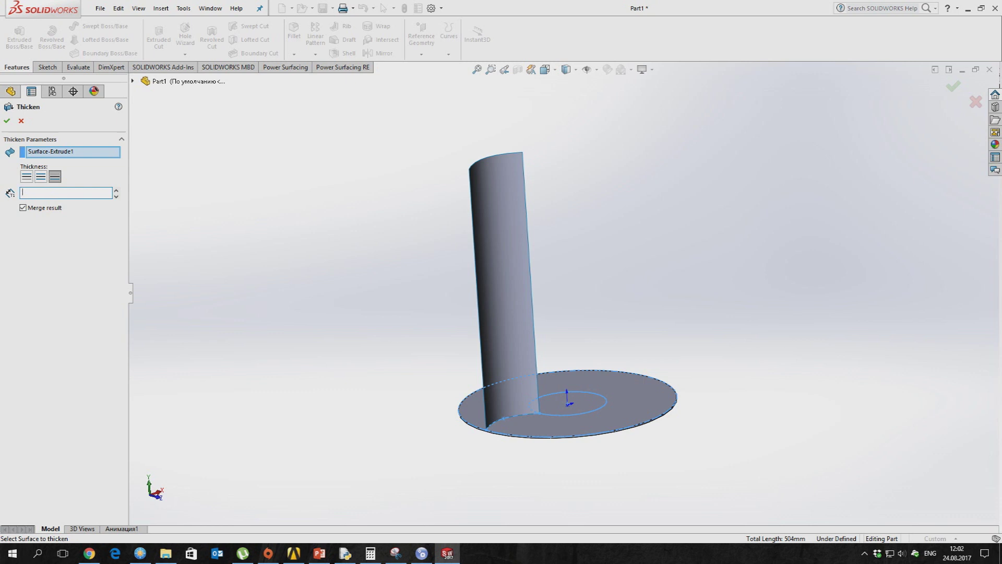
pyautogui.press('Return')
# Step: Set the blade's thickness to 10 mm and complete it as a solid body not merged with the disc
pyautogui.moveTo(485, 296); pyautogui.dragTo(493, 373, button='middle')
pyautogui.scroll(-2, 526, 305)
pyautogui.scroll(-5, 499, 302)
pyautogui.moveTo(499, 301); pyautogui.dragTo(514, 316, button='middle')
pyautogui.scroll(4, 530, 403)
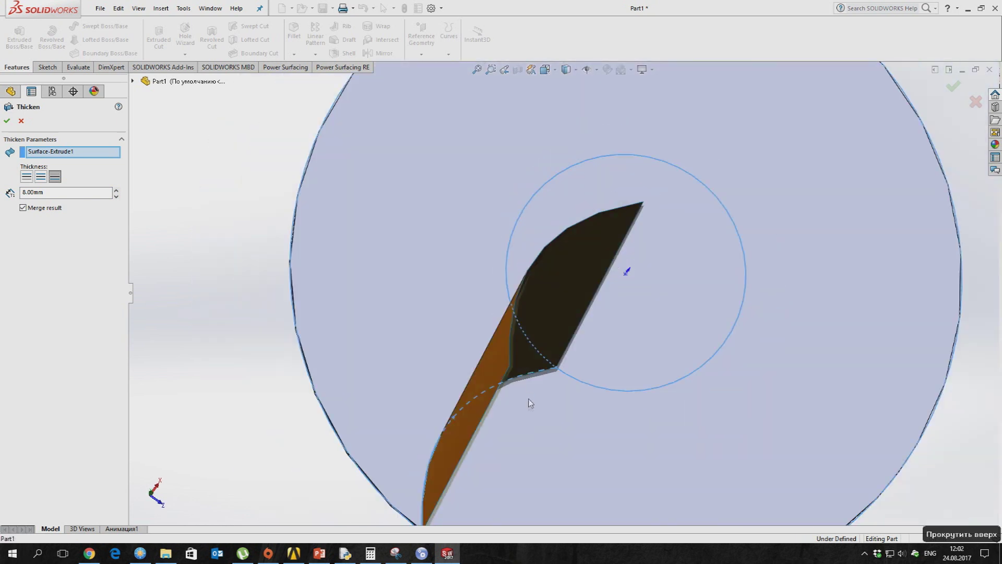
pyautogui.moveTo(480, 453); pyautogui.dragTo(73, 272, button='middle')
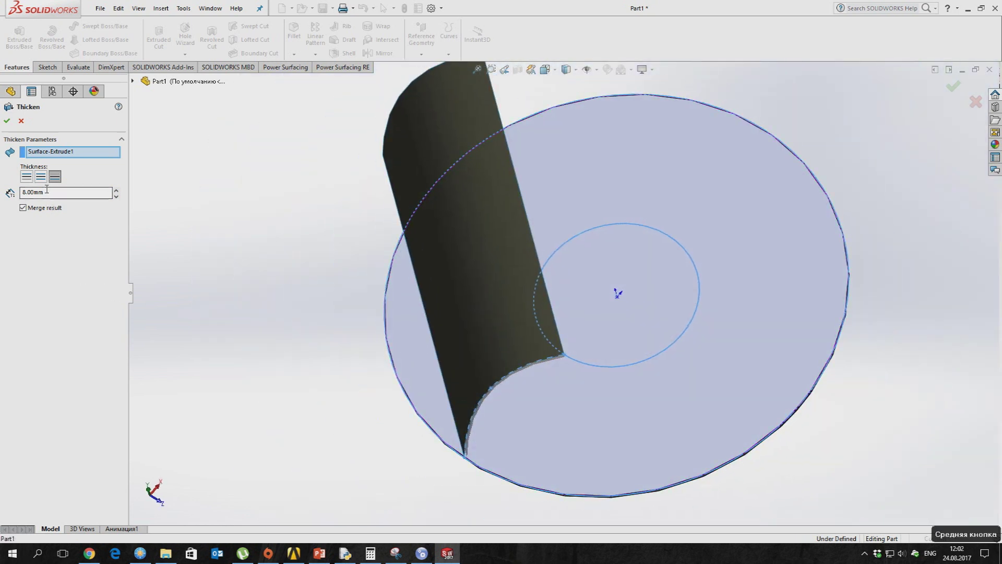
pyautogui.write('10')
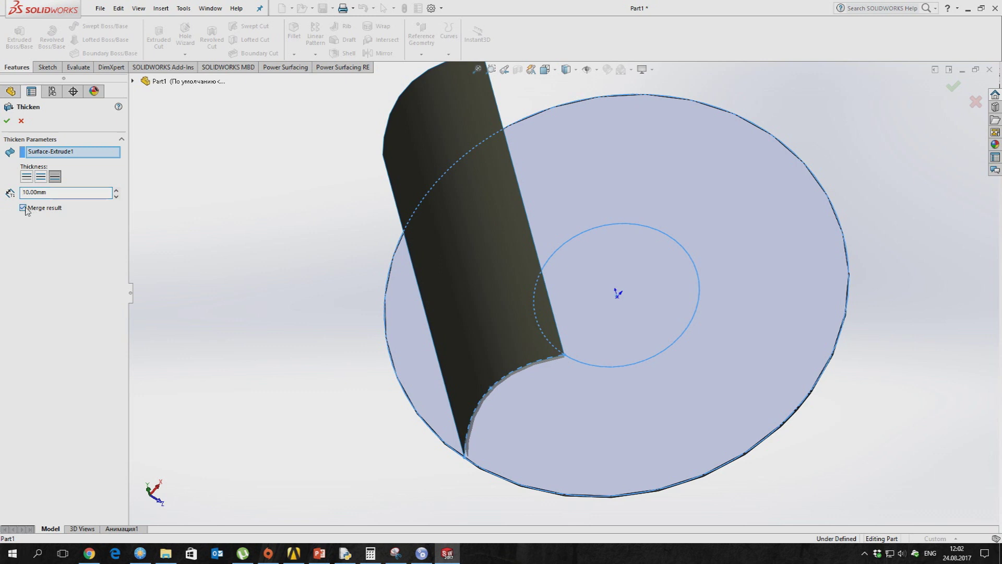
pyautogui.click(7, 122)
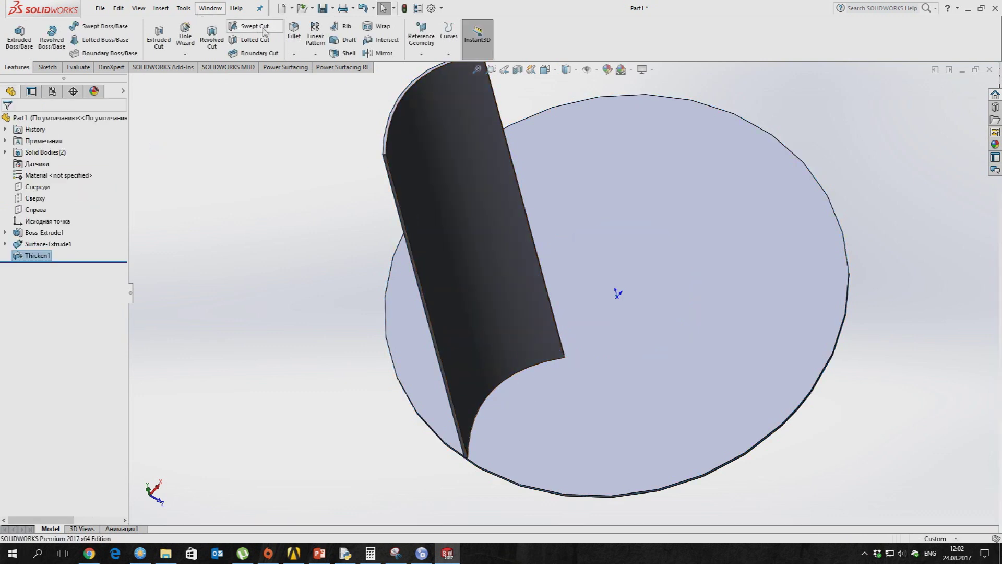
# Step: Start a fillet on both long edges of the blade's outer end with a radius of 8 mm
pyautogui.click(294, 32)
pyautogui.click(388, 171)
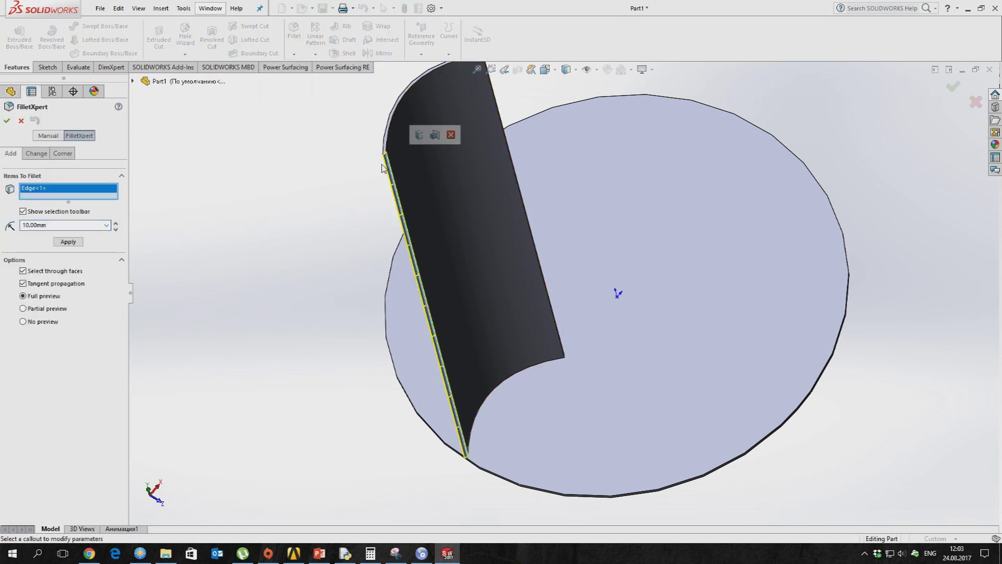
pyautogui.click(385, 168)
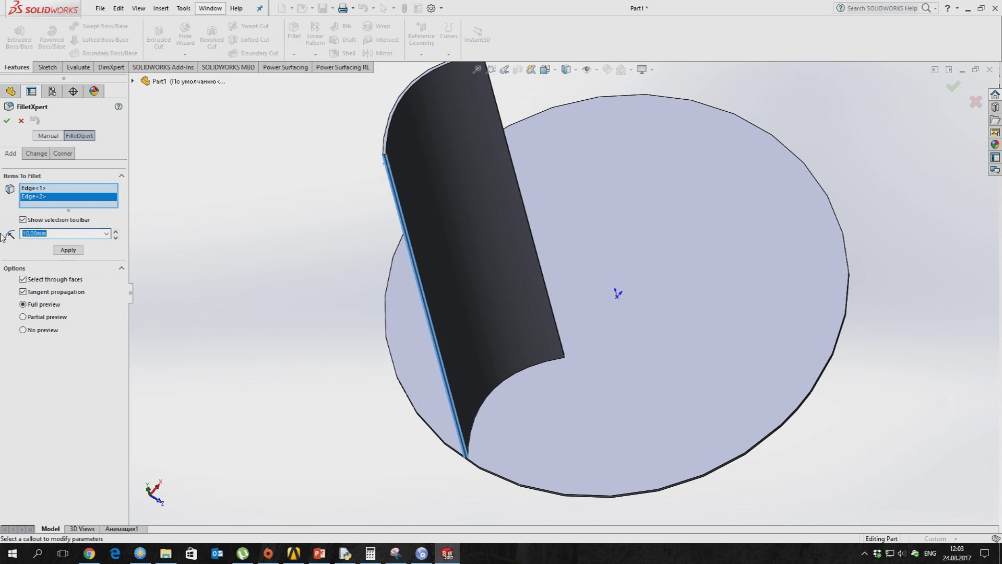
pyautogui.write('8')
pyautogui.press('Return')
# Step: Set the radius of the blade's outer-end fillet to 5 mm and create the fillet
pyautogui.scroll(-10, 443, 204)
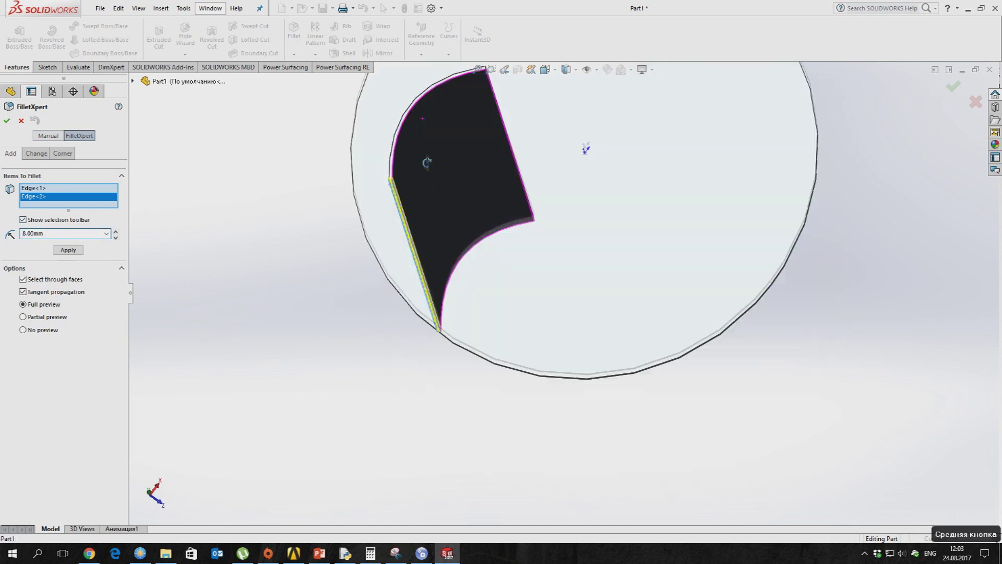
pyautogui.scroll(-5, 442, 203)
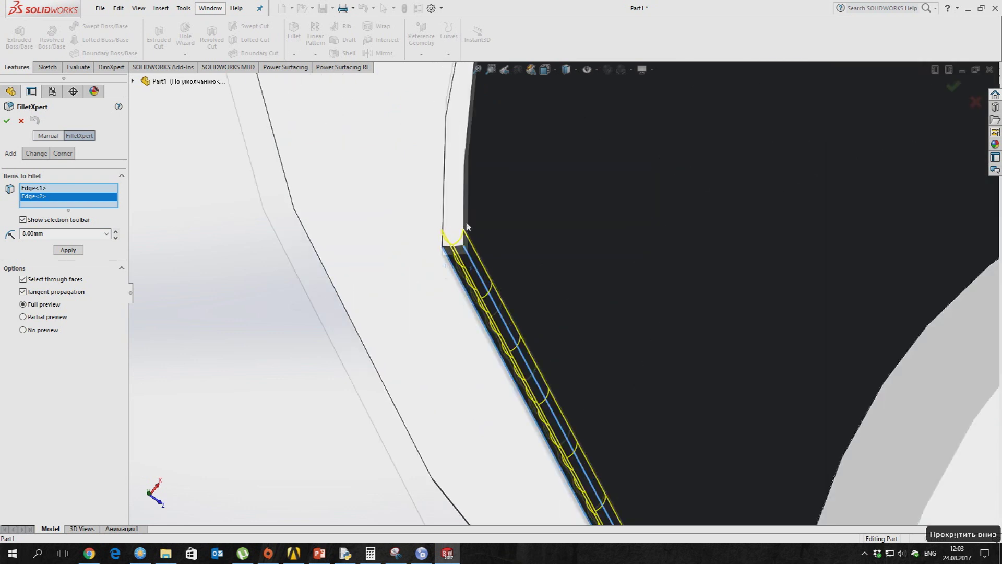
pyautogui.moveTo(460, 238); pyautogui.dragTo(308, 241, button='middle')
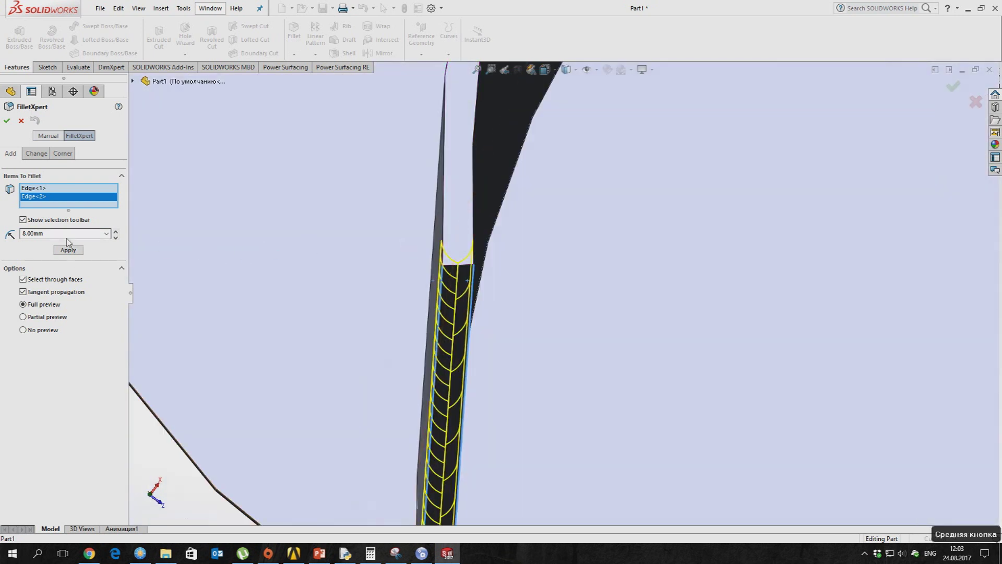
pyautogui.moveTo(55, 234); pyautogui.dragTo(2, 230)
pyautogui.write('5')
pyautogui.press('Return')
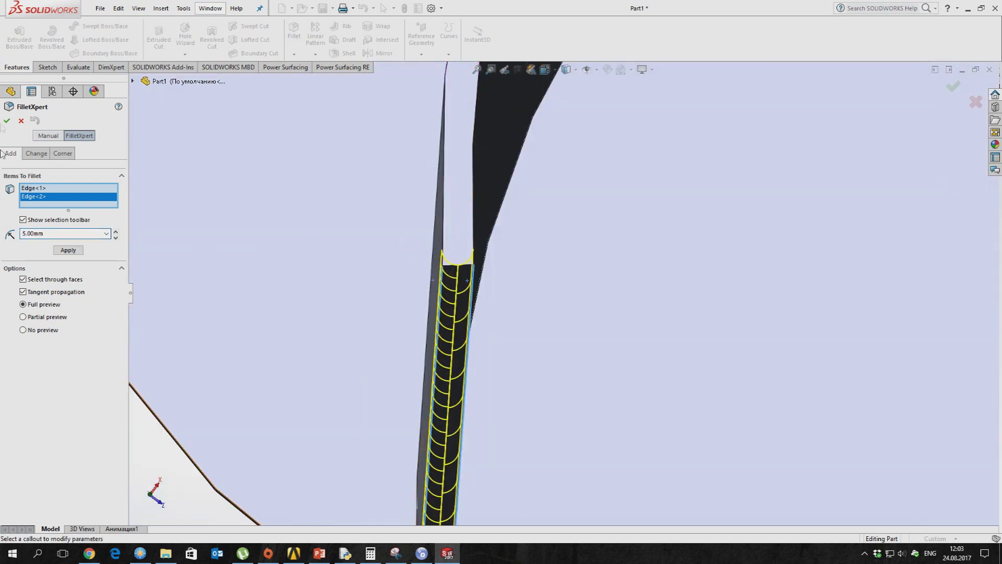
# Step: Fillet both long edges of the blade's other end with a 5 mm radius
pyautogui.scroll(-8, 563, 209)
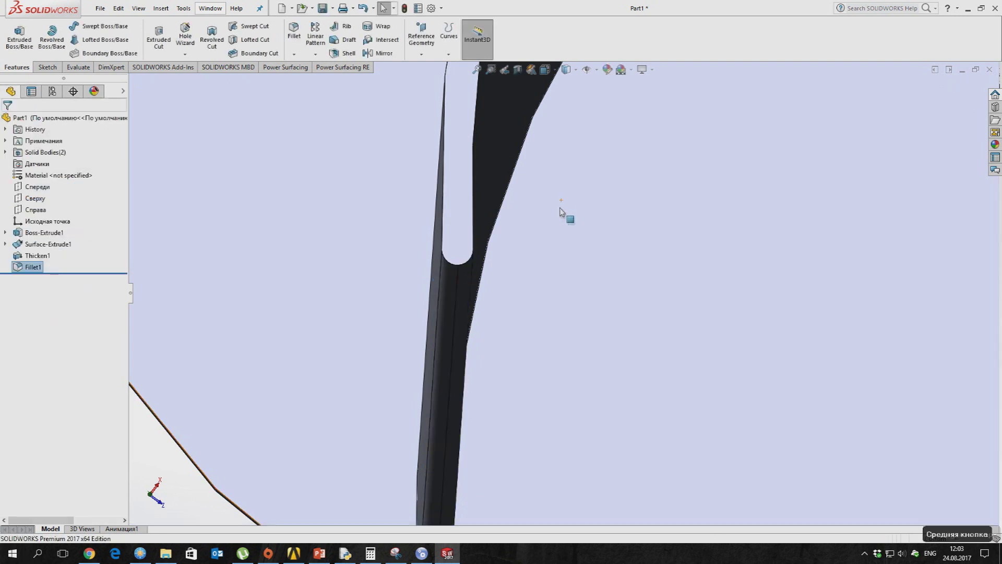
pyautogui.scroll(-6, 669, 164)
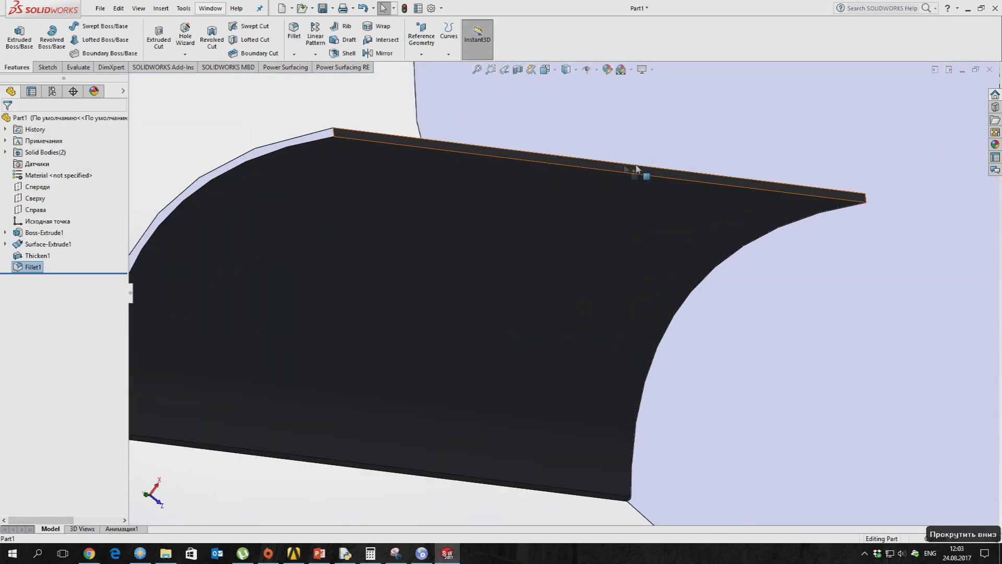
pyautogui.click(294, 31)
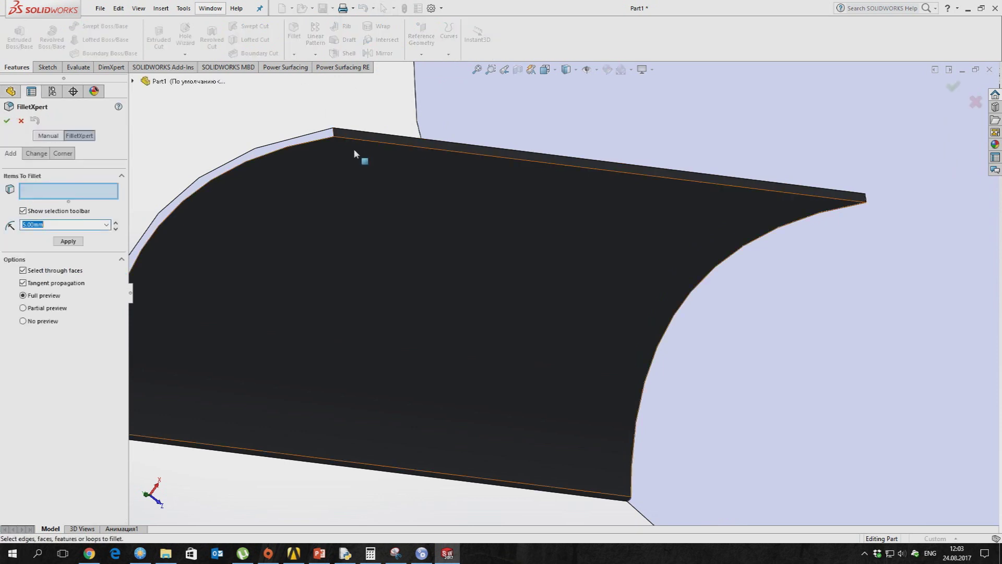
pyautogui.click(349, 135)
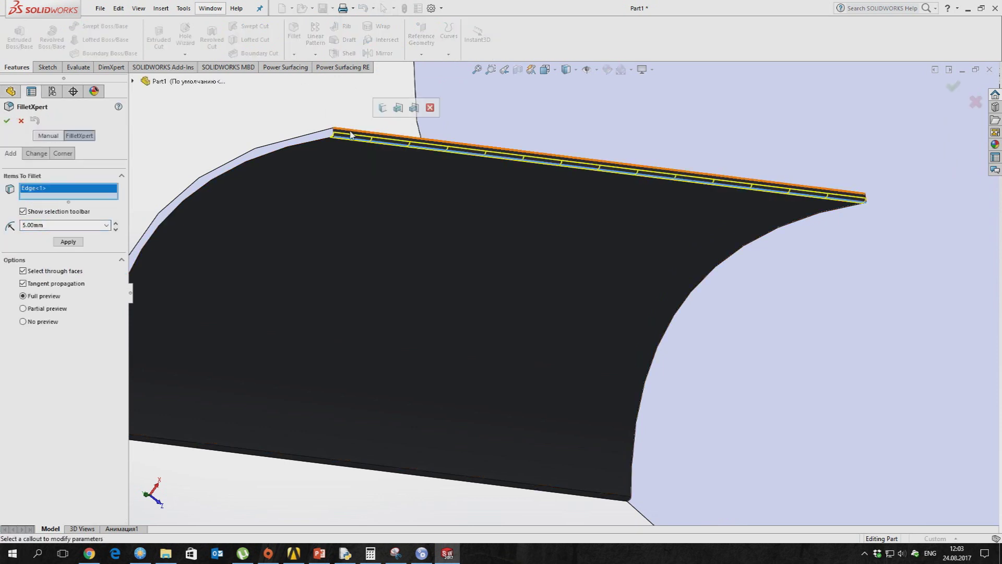
pyautogui.click(352, 134)
pyautogui.click(8, 121)
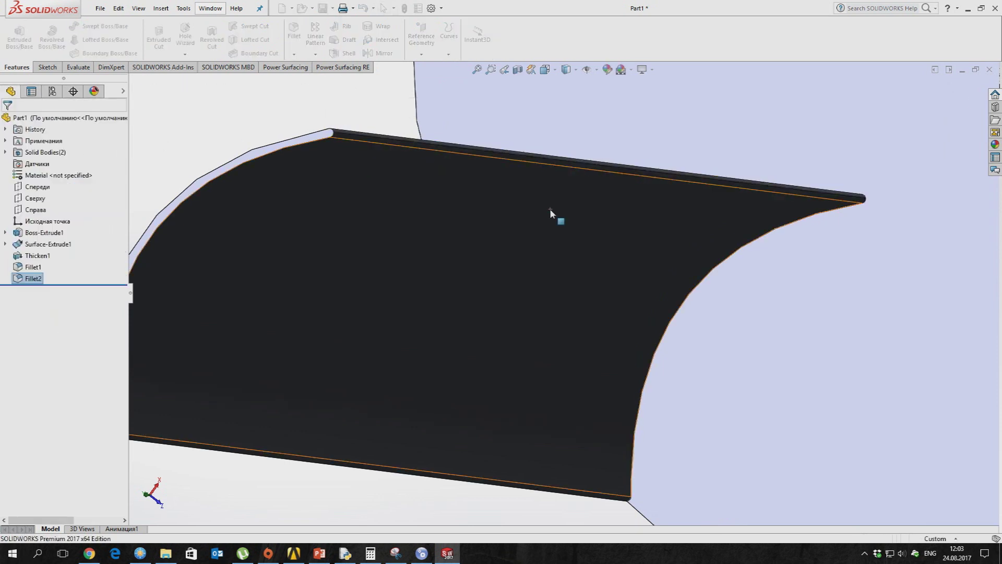
# Step: Create a circular pattern of the blade body about the disc's circular edge, with 7 equally spaced instances over 360 degrees
pyautogui.scroll(4, 683, 271)
pyautogui.moveTo(713, 277); pyautogui.dragTo(665, 260, button='middle')
pyautogui.scroll(3, 730, 205)
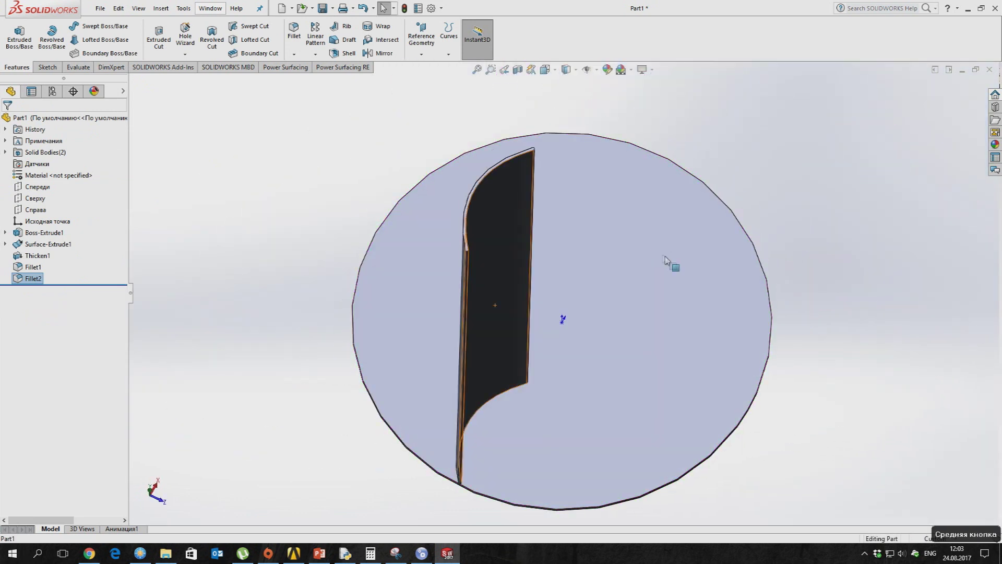
pyautogui.click(316, 54)
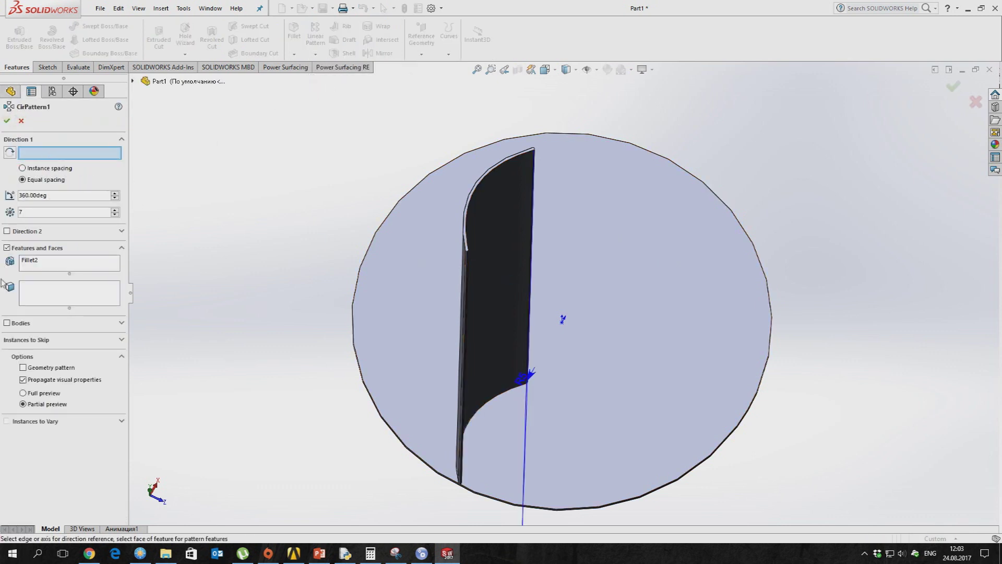
pyautogui.click(15, 324)
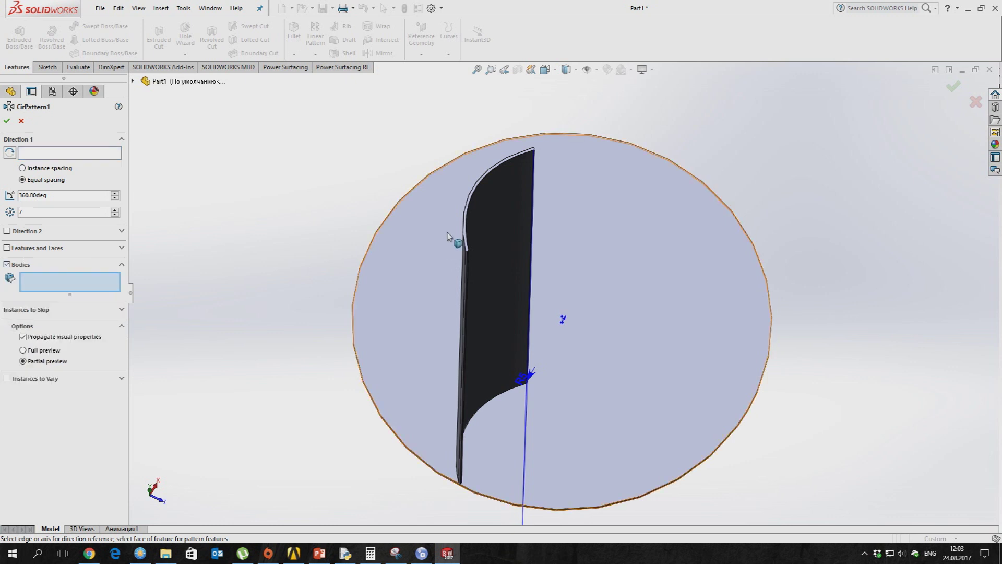
pyautogui.click(58, 155)
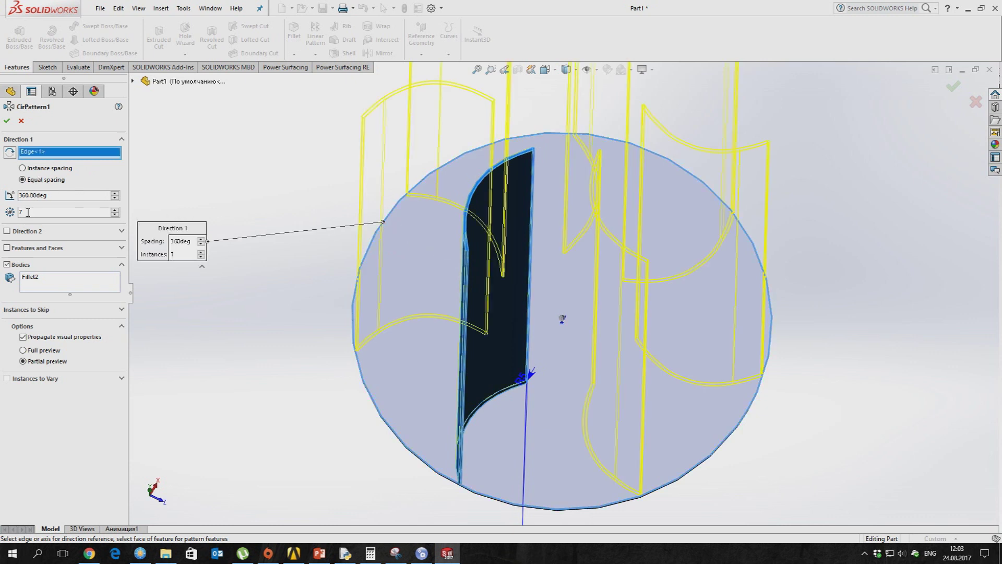
pyautogui.click(9, 119)
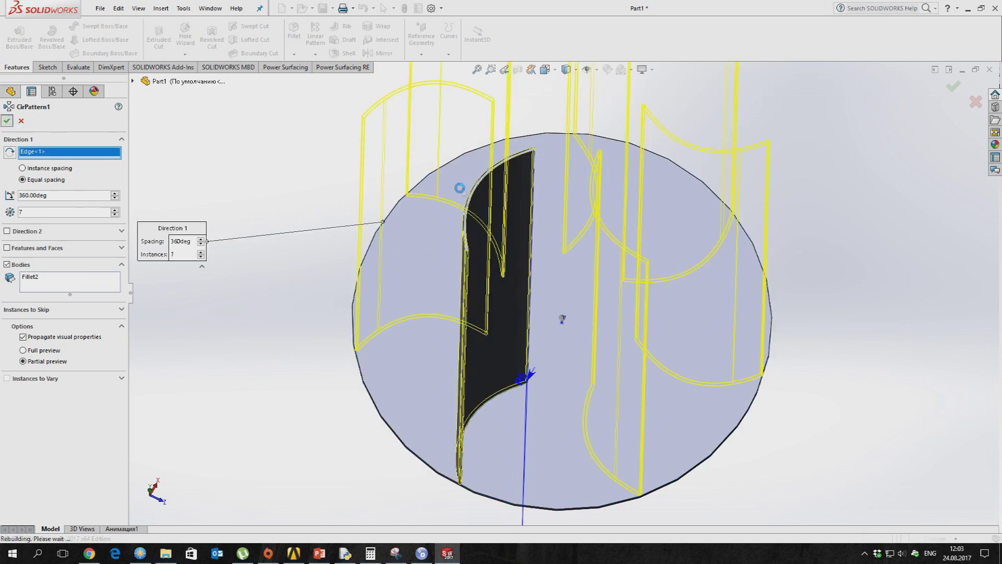
# Step: Combine the bodies with Subtract, using the base disc as main body and all seven blades as the bodies to remove
pyautogui.scroll(4, 514, 183)
pyautogui.moveTo(576, 233); pyautogui.dragTo(605, 113, button='middle')
pyautogui.scroll(-3, 605, 112)
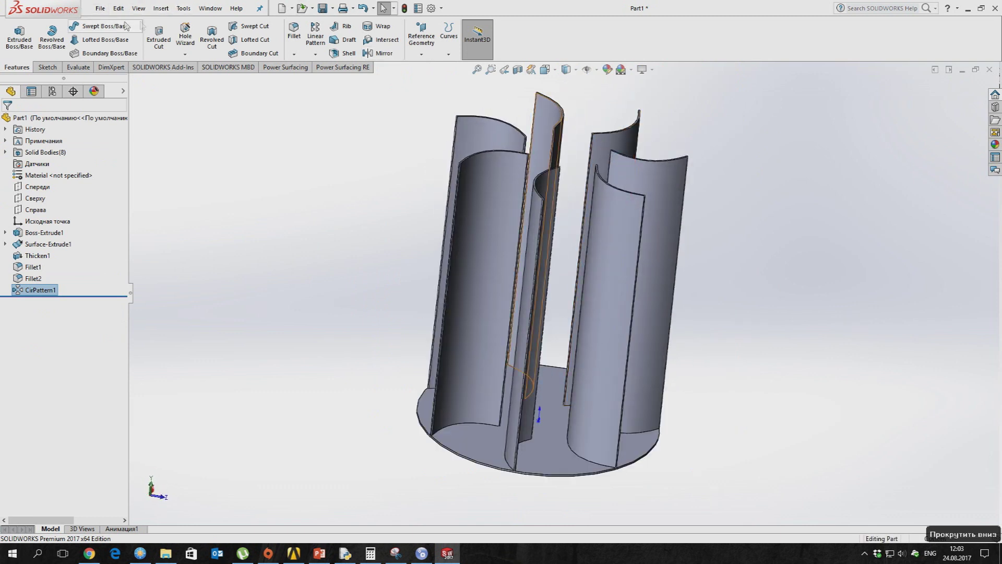
pyautogui.click(159, 8)
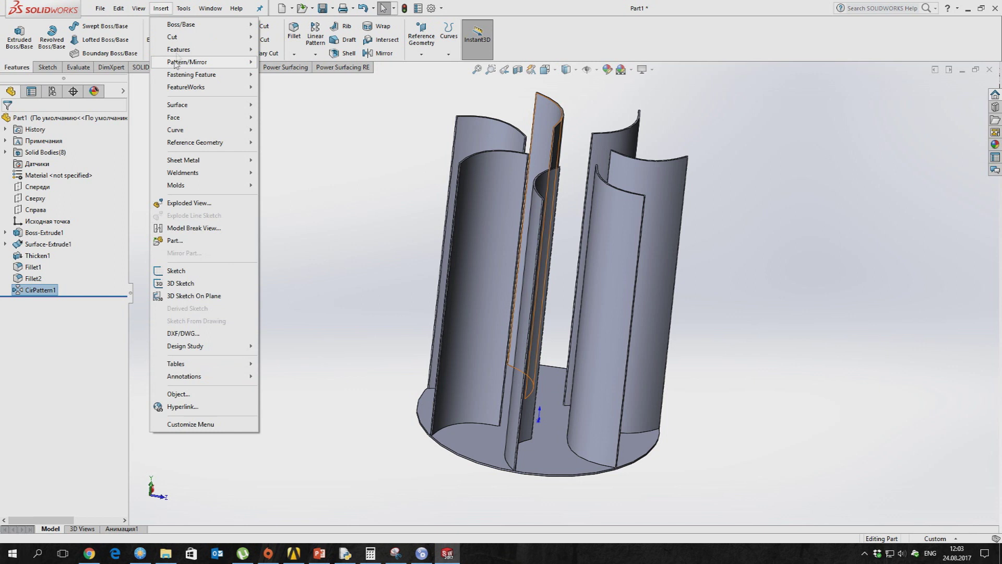
pyautogui.moveTo(178, 52)
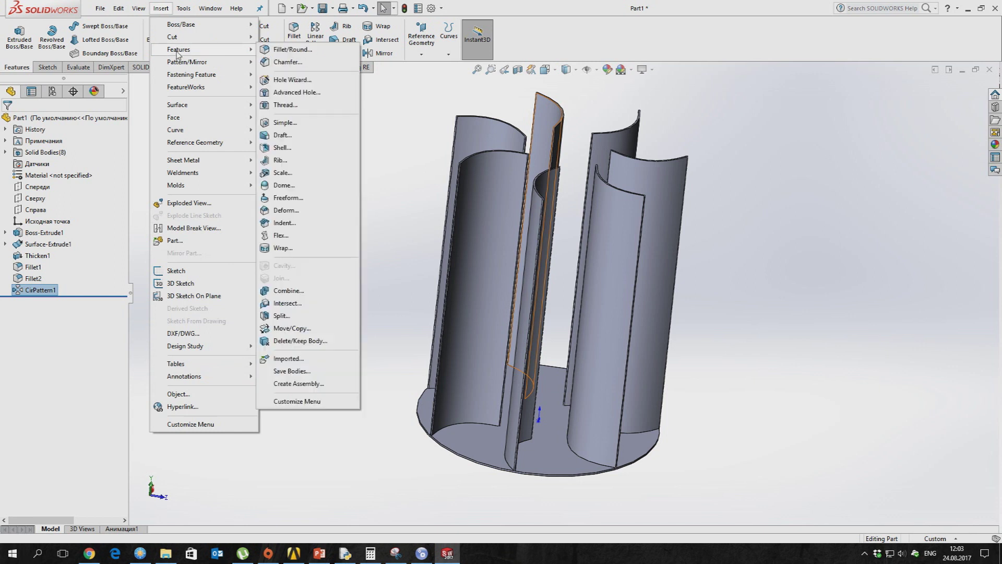
pyautogui.click(289, 290)
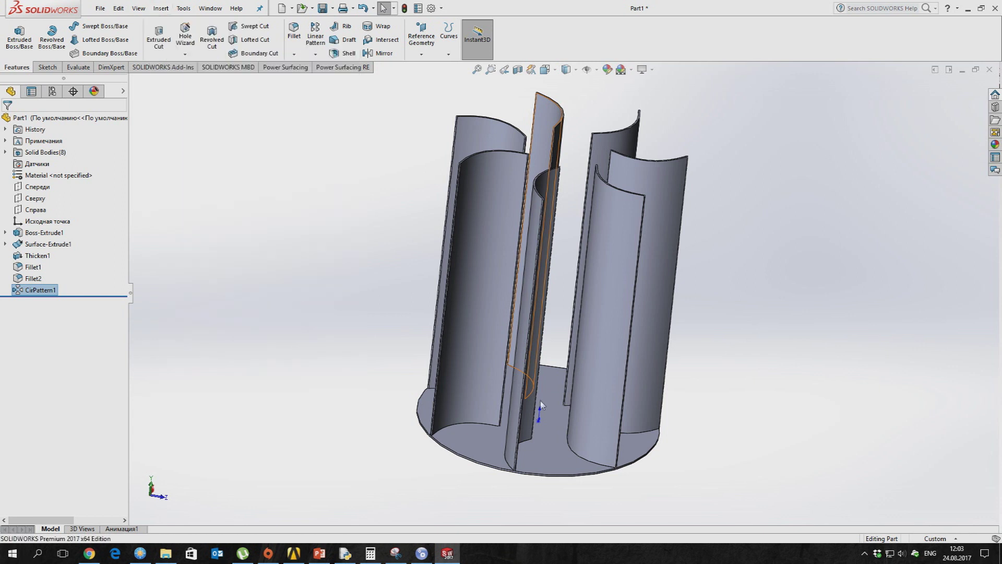
pyautogui.click(133, 81)
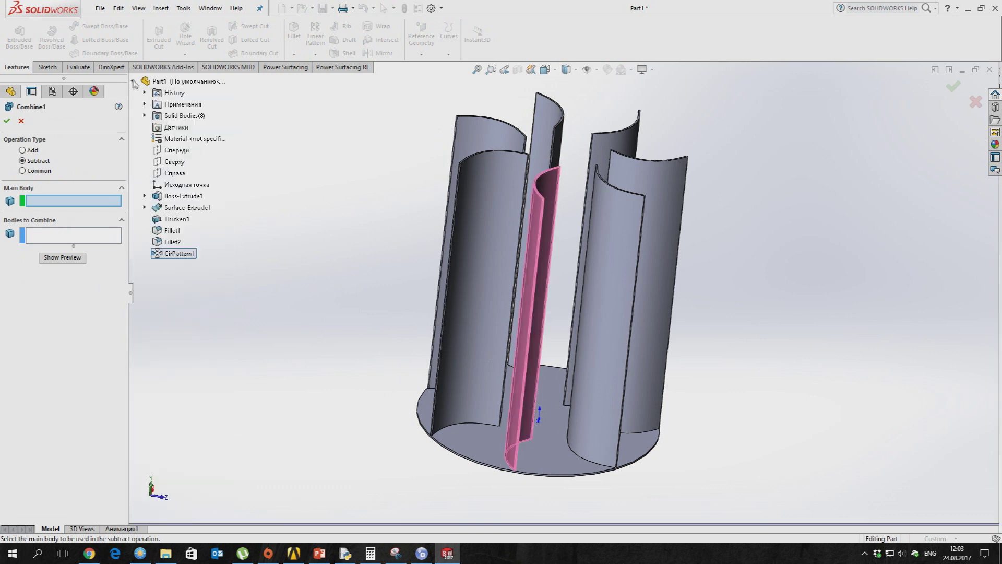
pyautogui.click(145, 116)
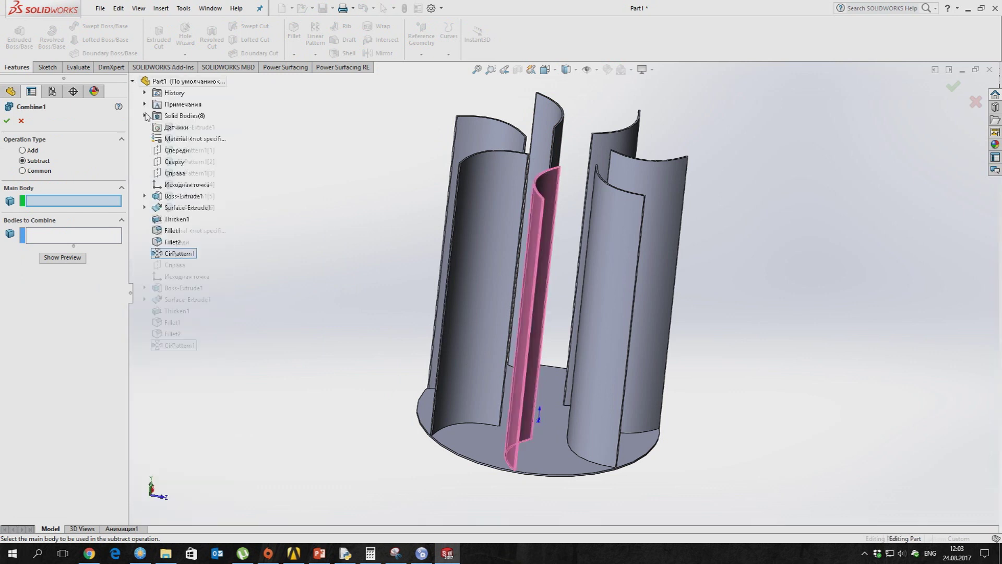
pyautogui.click(194, 128)
pyautogui.keyDown('shift'); pyautogui.click(196, 208); pyautogui.keyUp('shift')
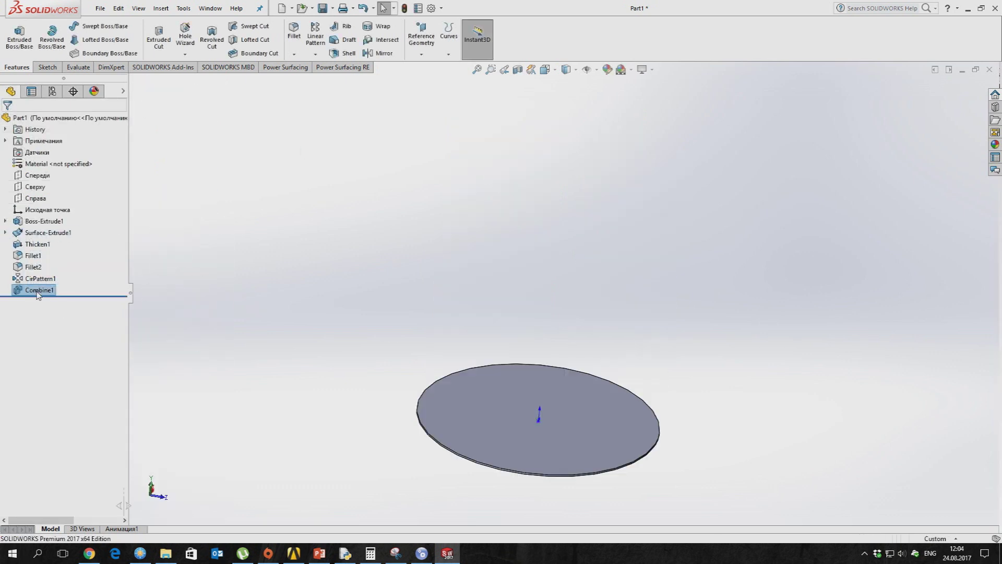
# Step: Change the Combine feature's operation to Add and include the base disc with the seven blades
pyautogui.rightClick(37, 294)
pyautogui.click(50, 264)
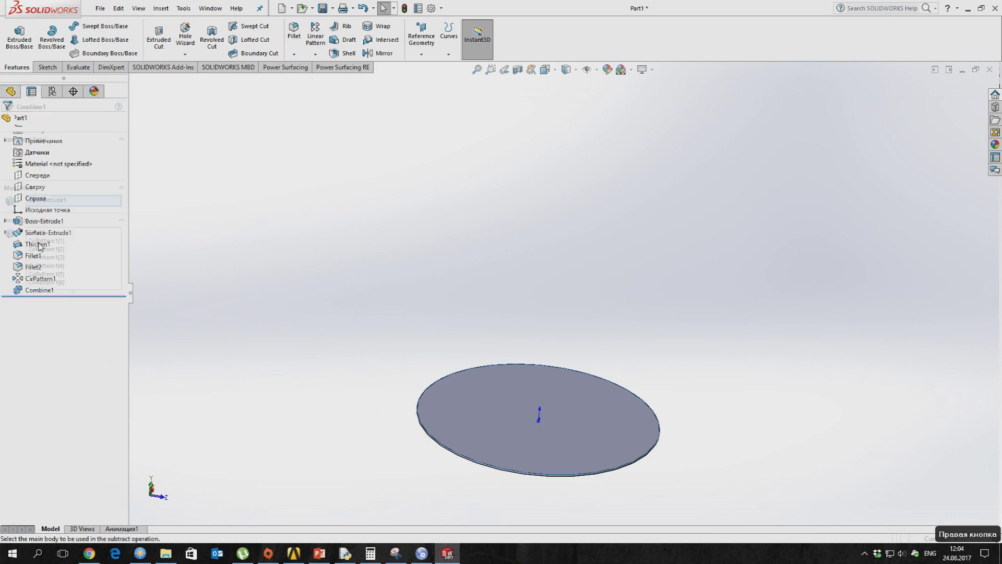
pyautogui.click(22, 150)
pyautogui.click(6, 121)
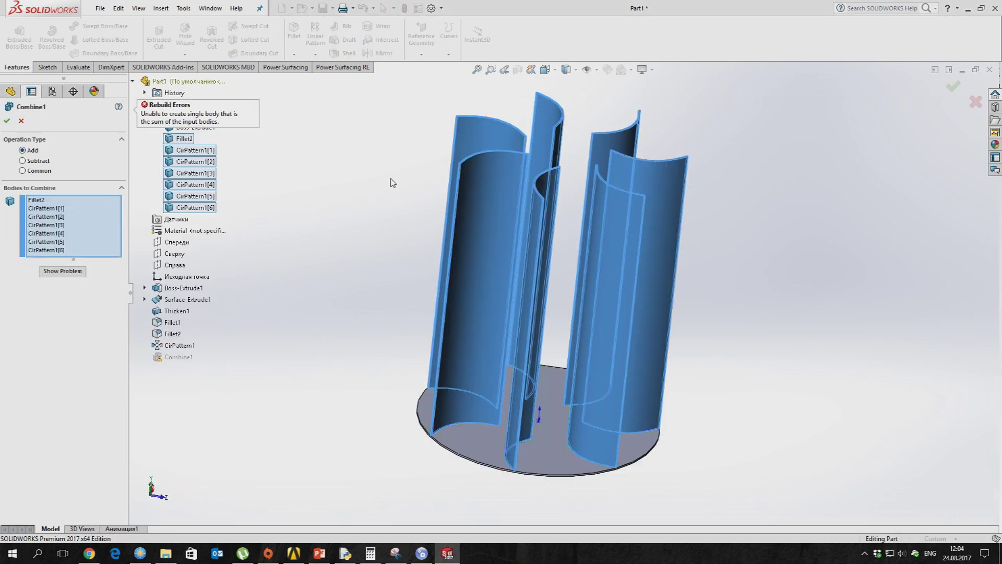
pyautogui.click(187, 128)
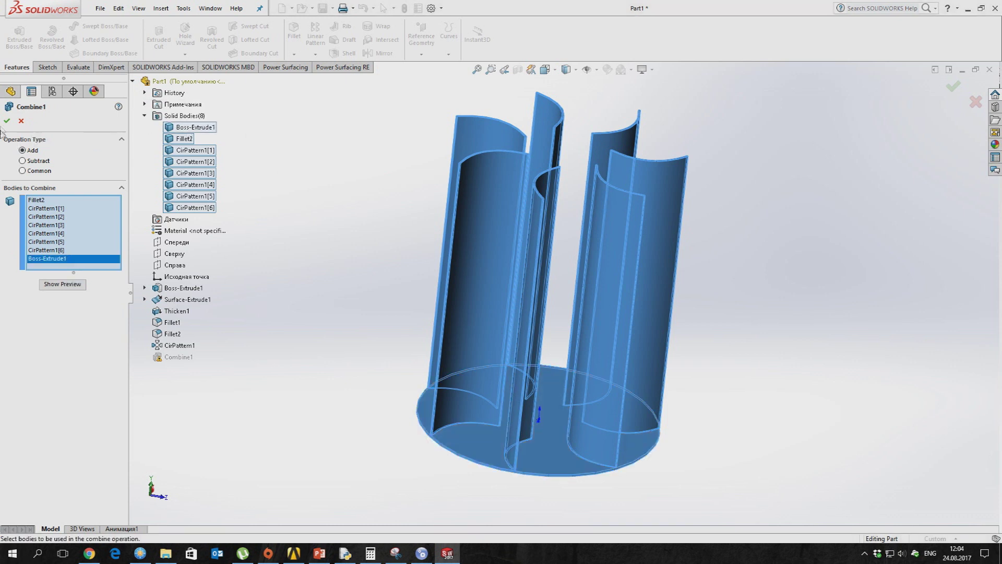
pyautogui.press('Return')
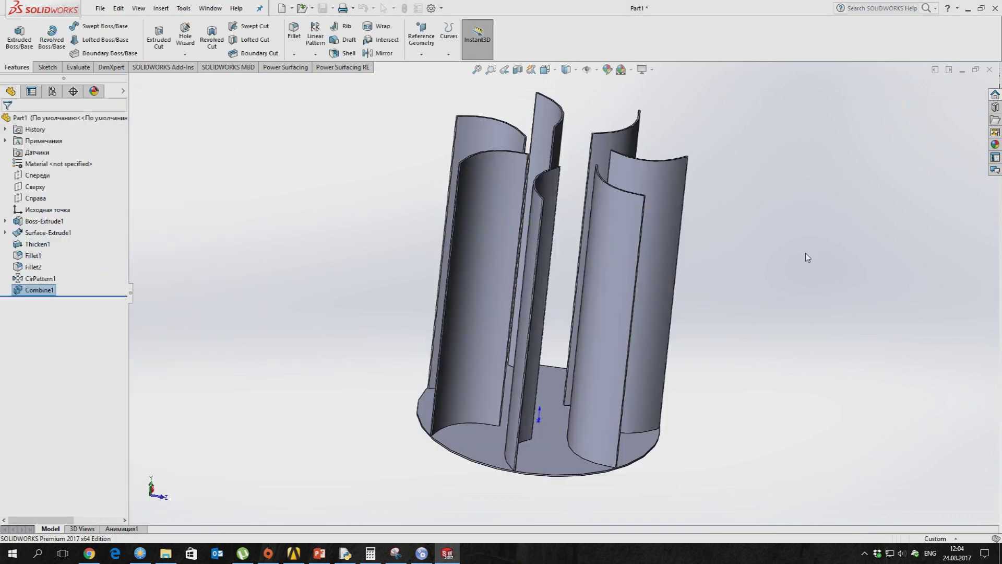
# Step: Start a sketch on a blade's upper end face and draw a circle centred on the origin with a radius of about 647 mm
pyautogui.moveTo(652, 183); pyautogui.dragTo(642, 177, button='middle')
pyautogui.scroll(-5, 642, 177)
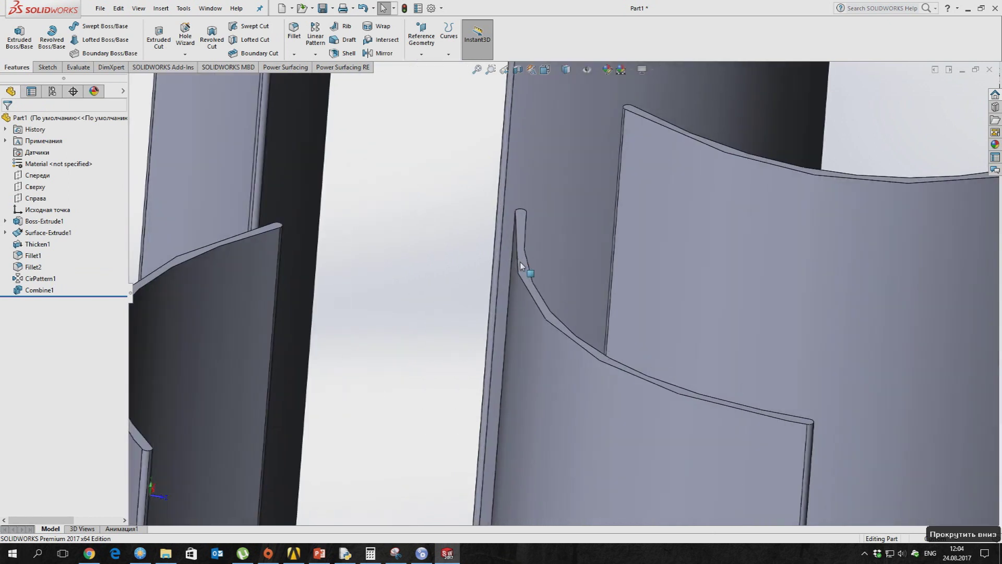
pyautogui.click(525, 266)
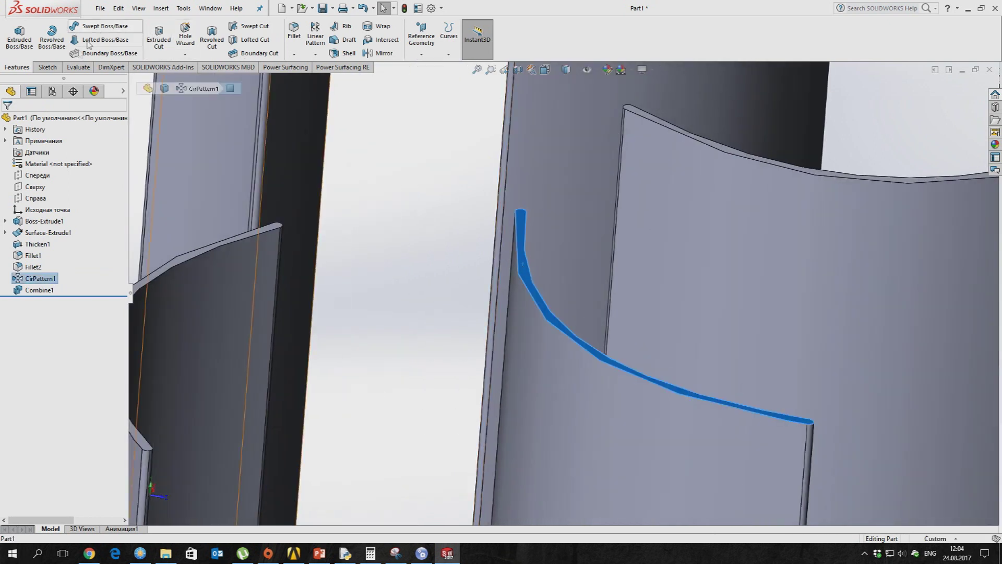
pyautogui.click(46, 68)
pyautogui.click(5, 32)
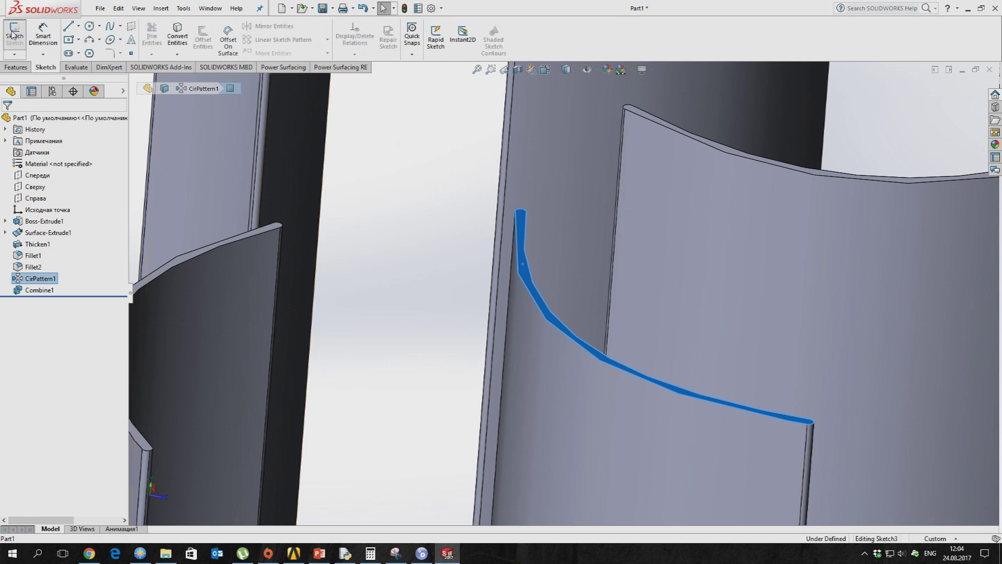
pyautogui.click(88, 27)
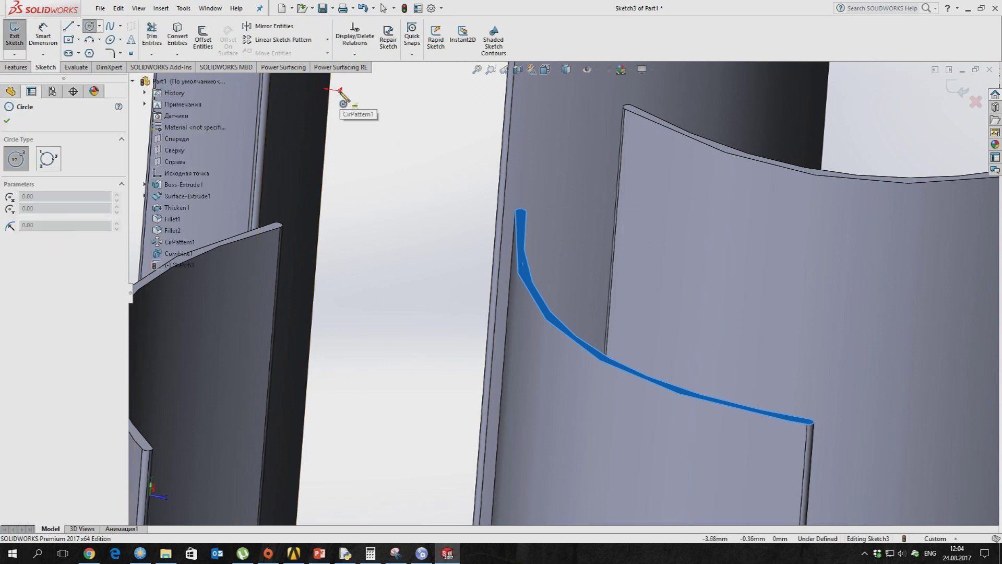
pyautogui.click(340, 90)
pyautogui.scroll(5, 469, 190)
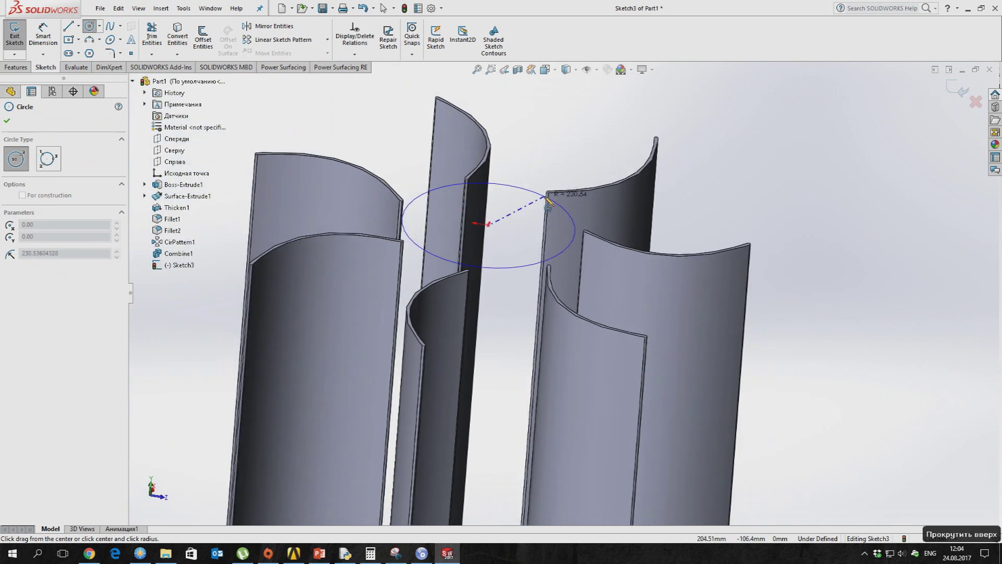
pyautogui.click(731, 230)
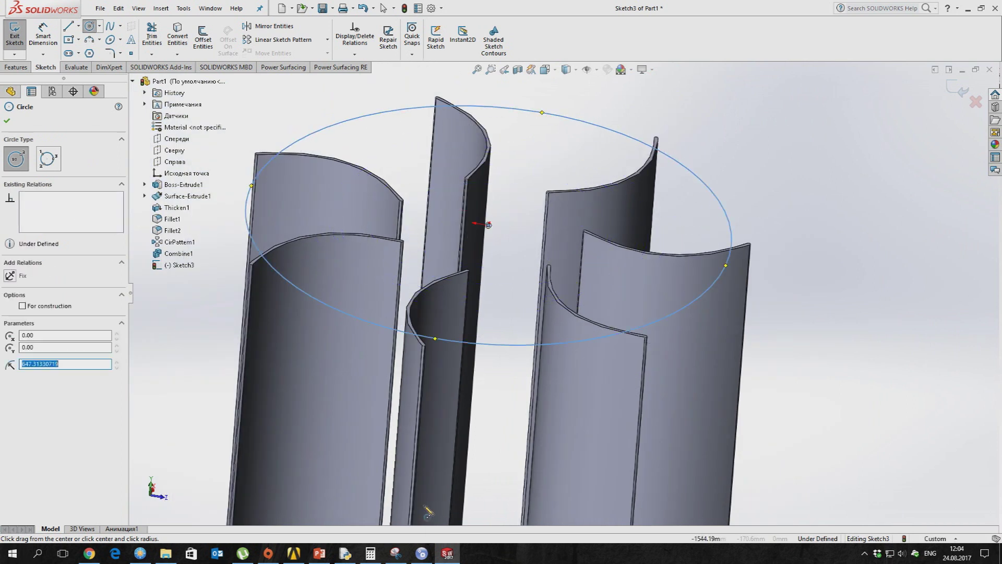
# Step: Dimension the circle's diameter as 1400 mm
pyautogui.click(318, 553)
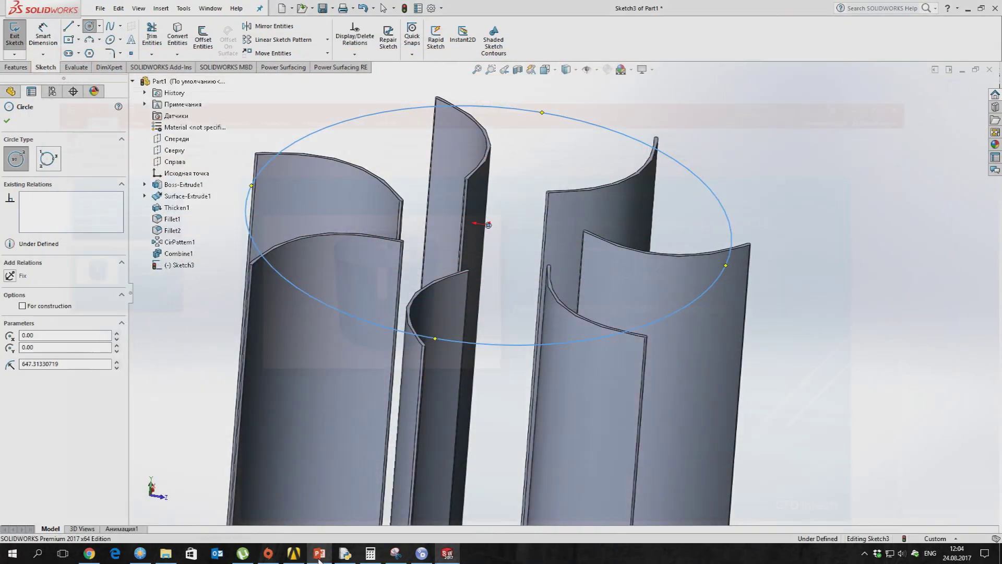
pyautogui.click(319, 557)
pyautogui.click(319, 556)
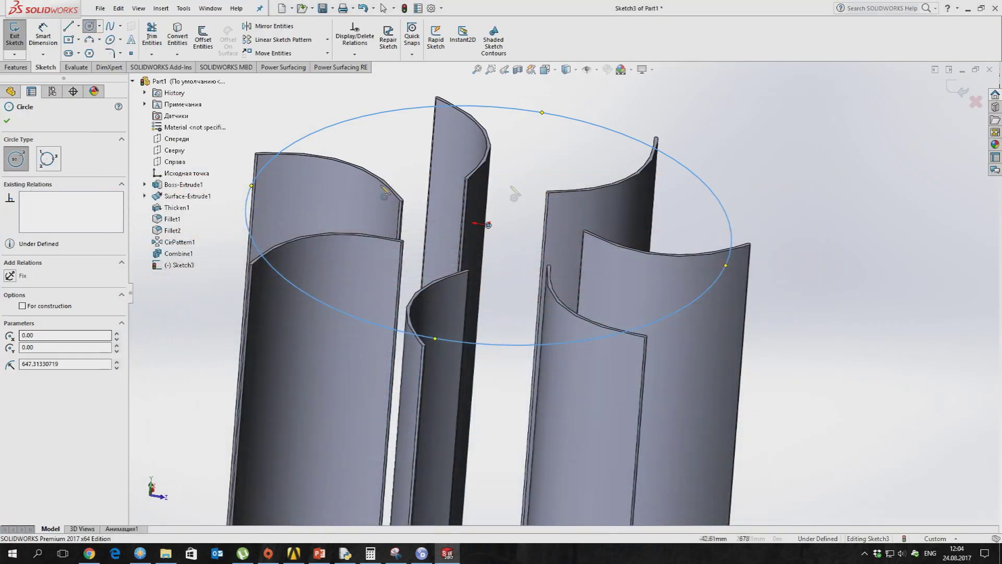
pyautogui.click(43, 35)
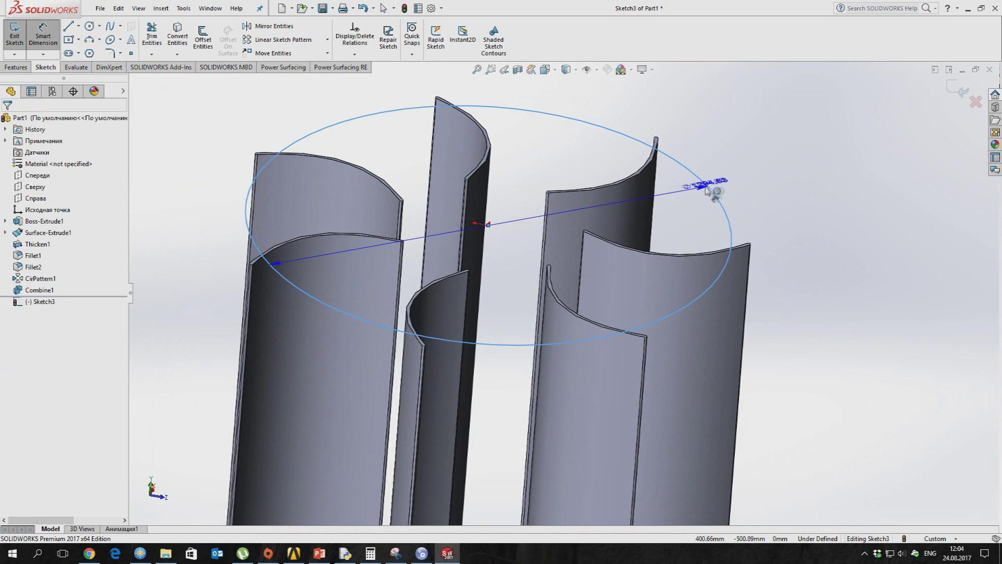
pyautogui.click(809, 252)
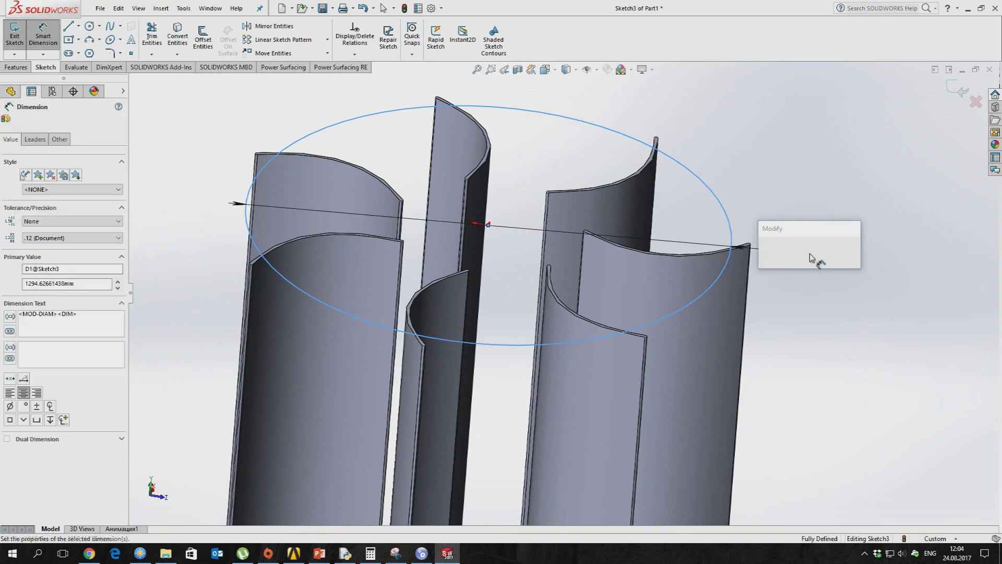
pyautogui.write('1400')
pyautogui.press('Return')
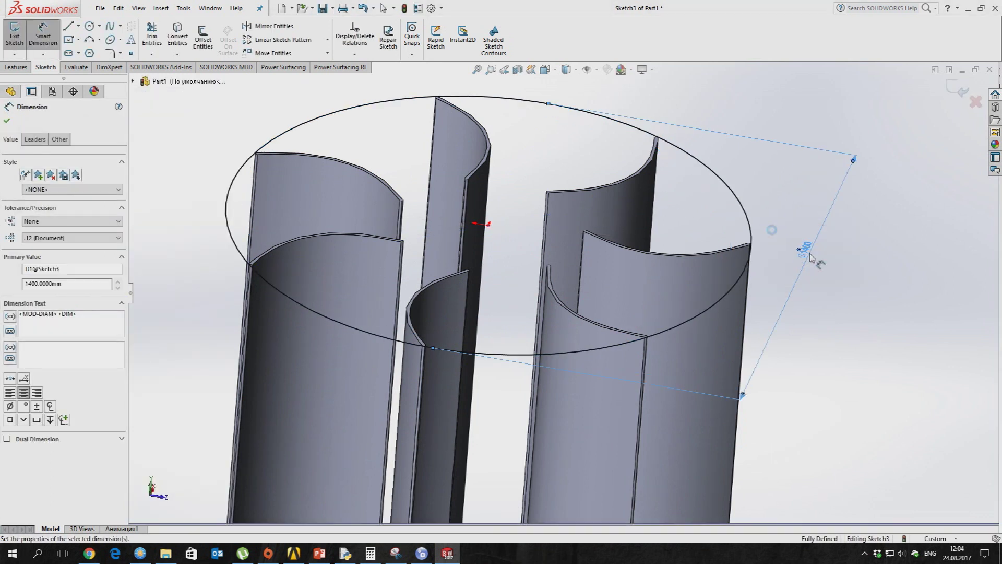
# Step: Extrude the circle 10 mm from the sketch plane as a top disc merged with the blades
pyautogui.click(11, 69)
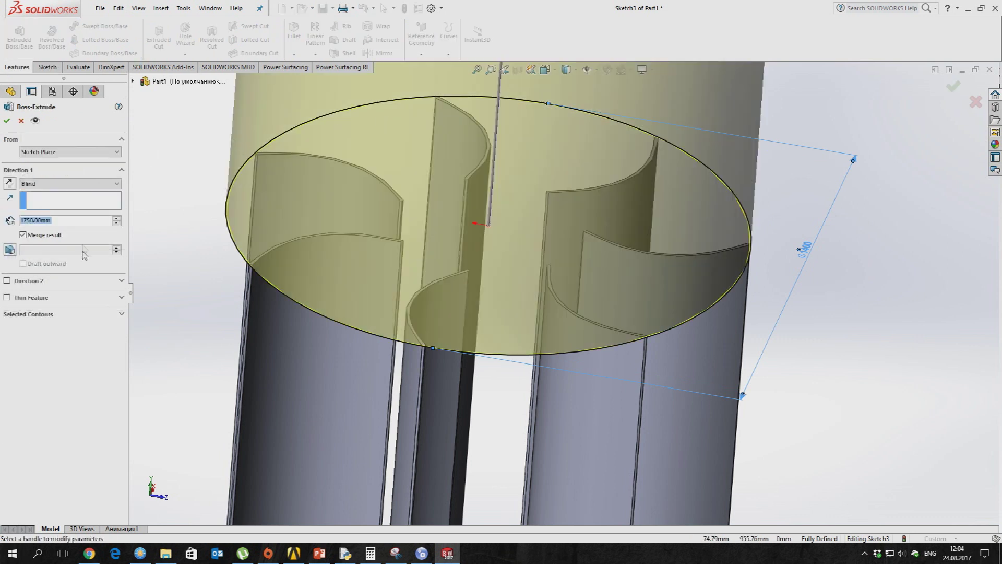
pyautogui.write('10')
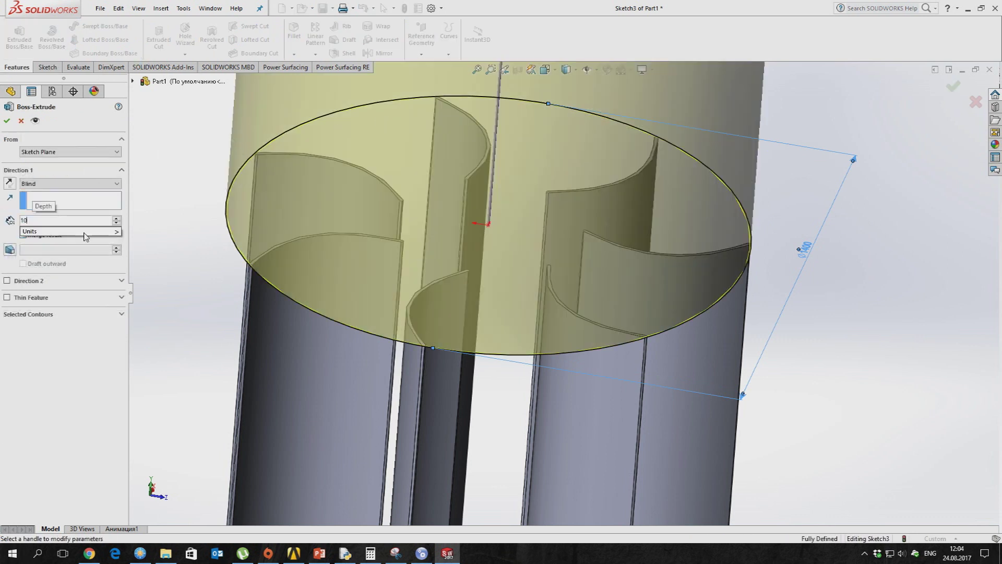
pyautogui.press('Return')
pyautogui.click(7, 121)
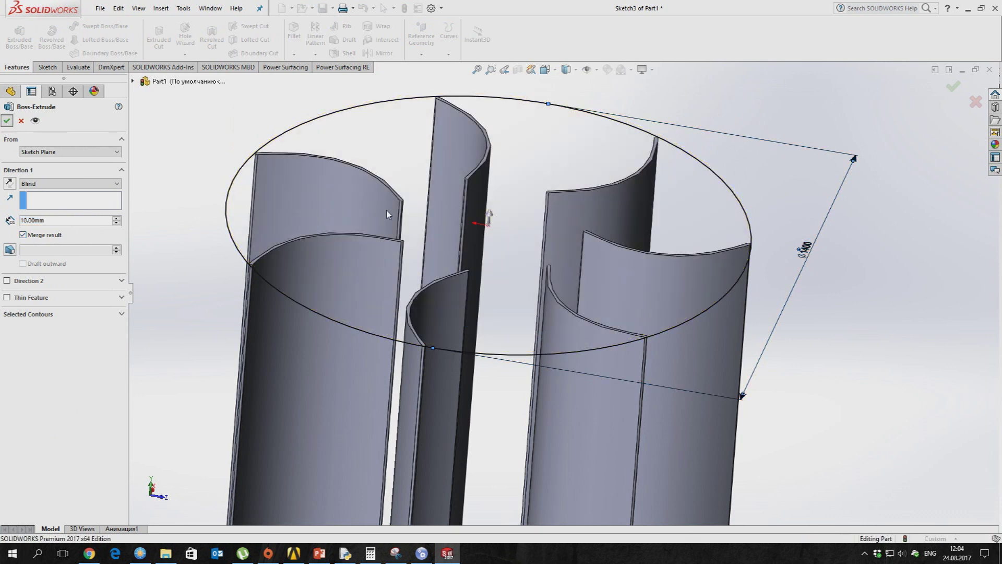
# Step: Accept the top disc extrusion and examine the complete turbine from several angles
pyautogui.click(868, 240)
pyautogui.scroll(6, 684, 328)
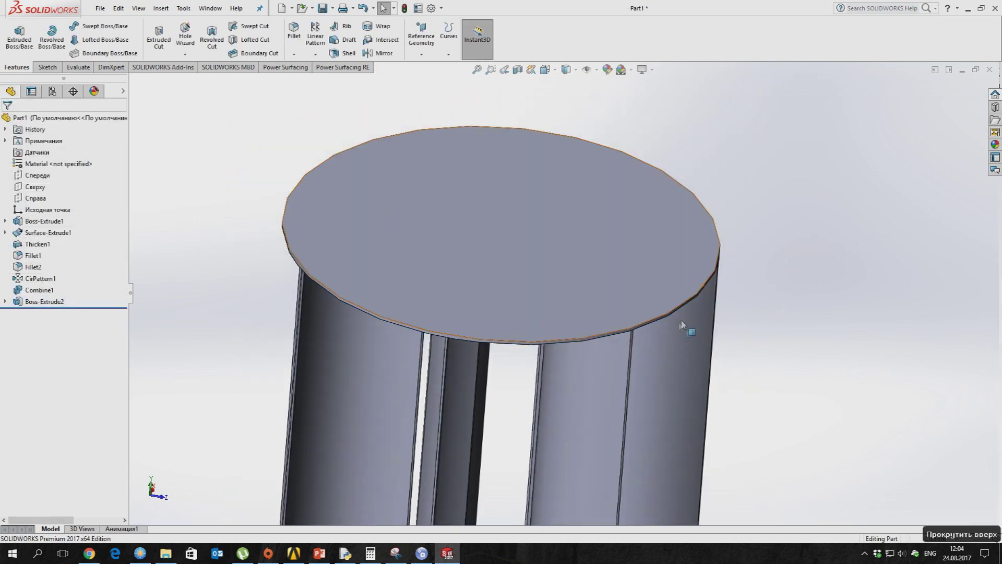
pyautogui.moveTo(636, 351); pyautogui.dragTo(406, 298, button='middle')
pyautogui.moveTo(195, 297); pyautogui.dragTo(179, 182, button='middle')
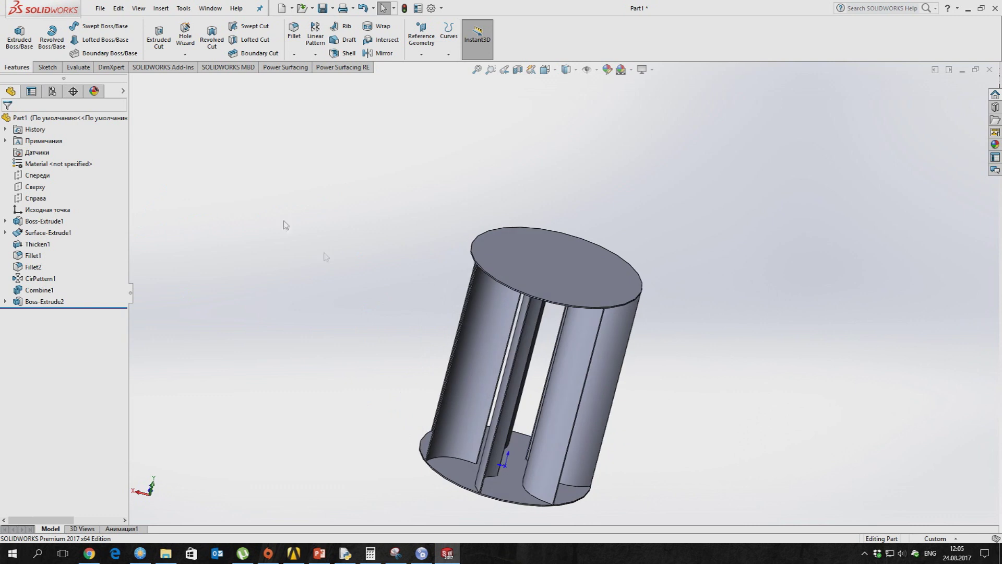
pyautogui.scroll(1, 556, 462)
pyautogui.scroll(-2, 547, 460)
pyautogui.scroll(-1, 542, 266)
pyautogui.moveTo(542, 258); pyautogui.dragTo(492, 240, button='middle')
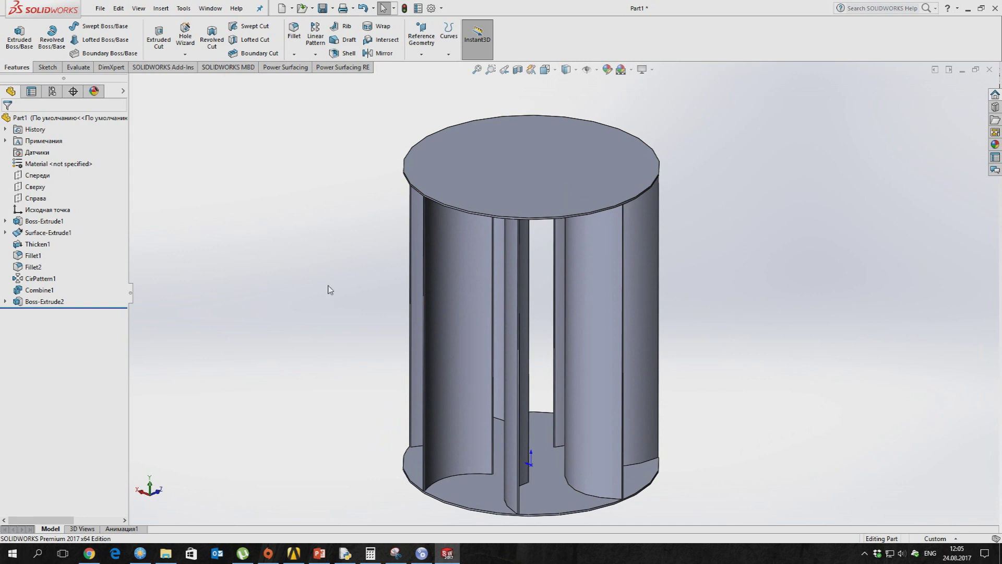
pyautogui.moveTo(344, 291)
pyautogui.mouseDown(button='middle')
pyautogui.moveTo(347, 249)
pyautogui.moveTo(374, 264)
pyautogui.moveTo(358, 288)
pyautogui.mouseUp(button='middle')
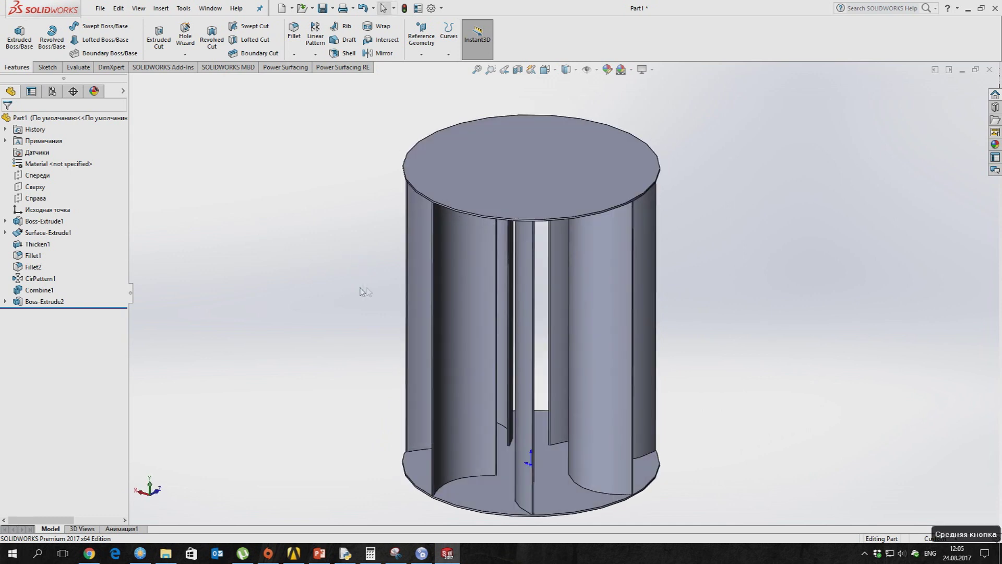
# Step: Create a reference plane offset 100 mm above the top disc's upper face
pyautogui.click(526, 163)
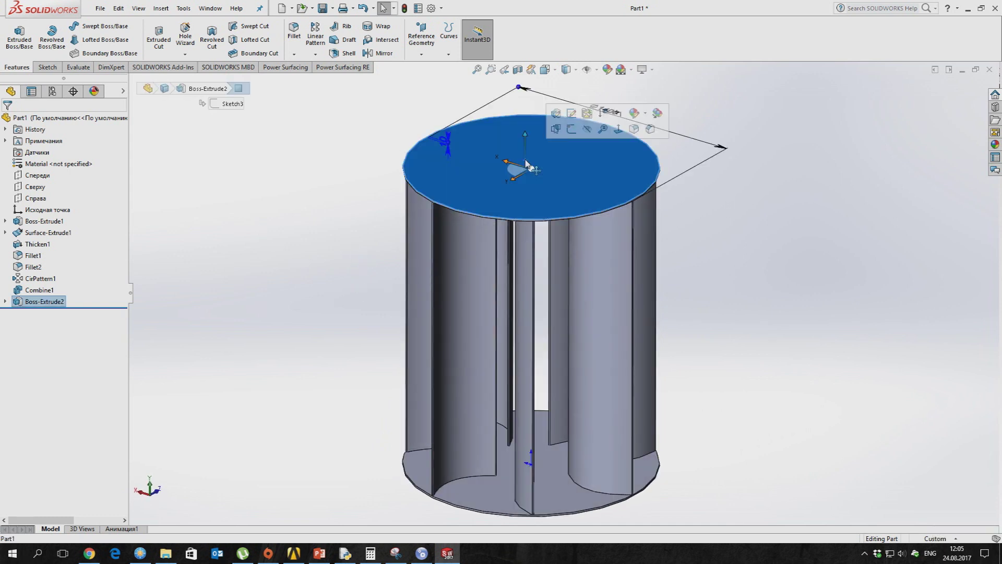
pyautogui.click(570, 130)
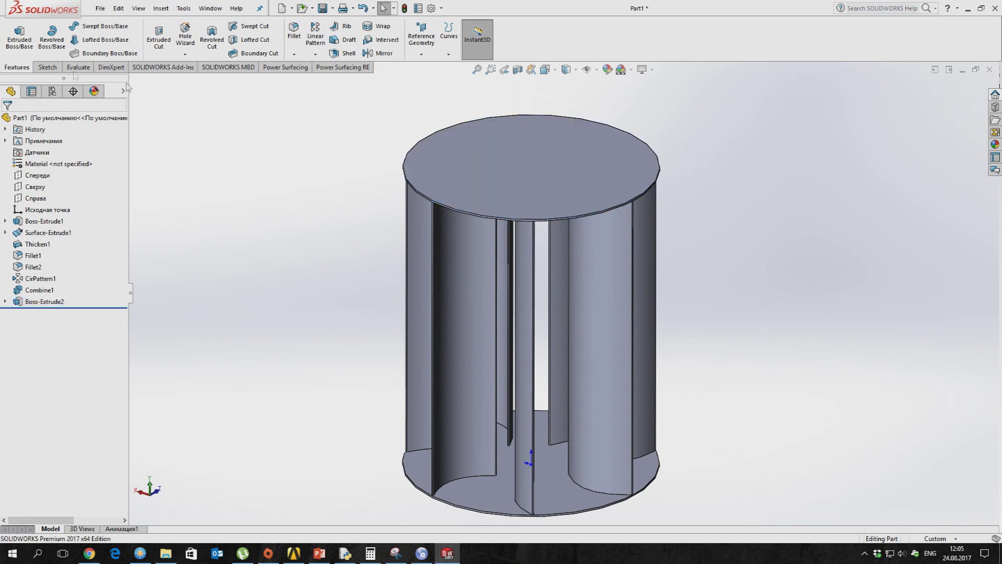
pyautogui.click(16, 67)
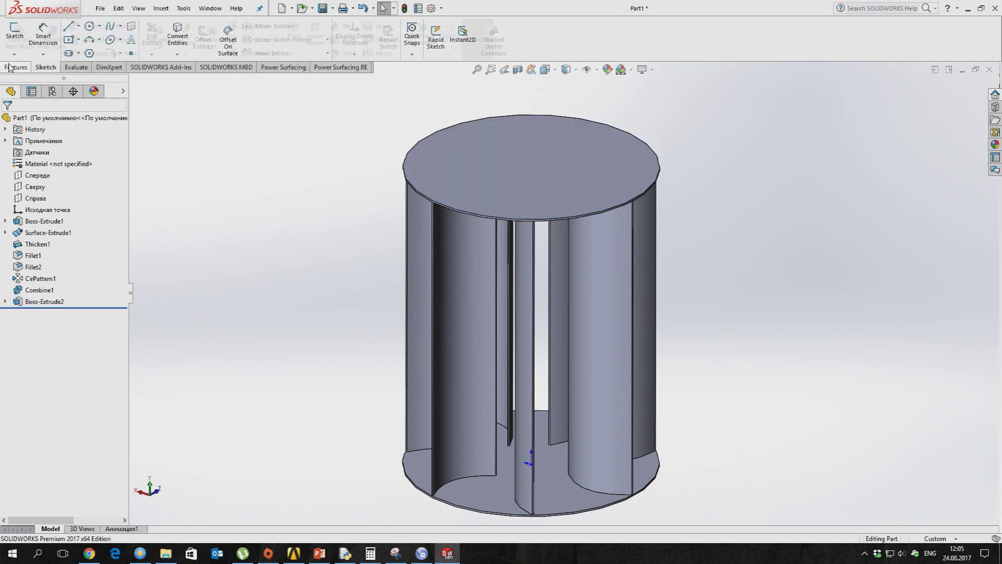
pyautogui.click(432, 51)
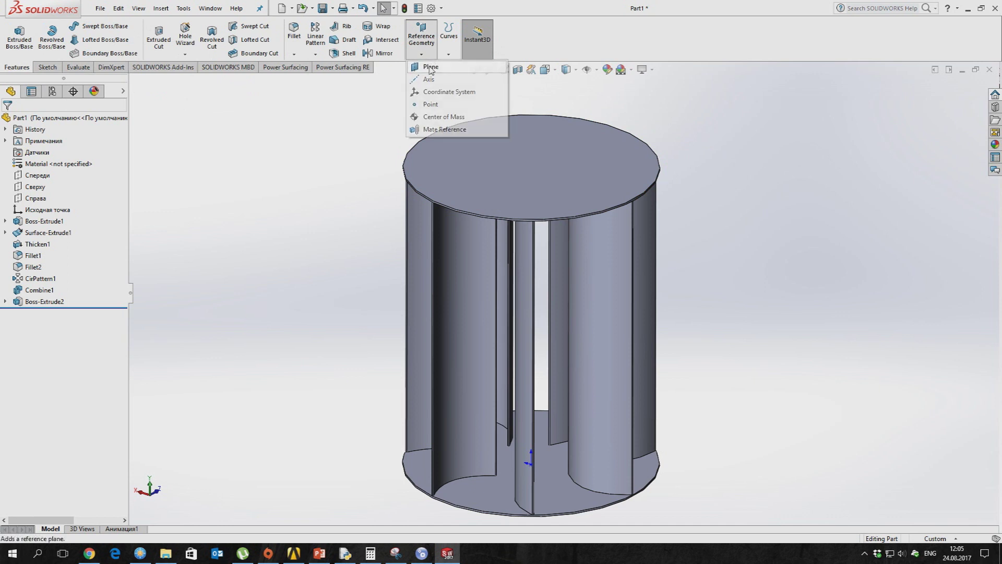
pyautogui.click(510, 196)
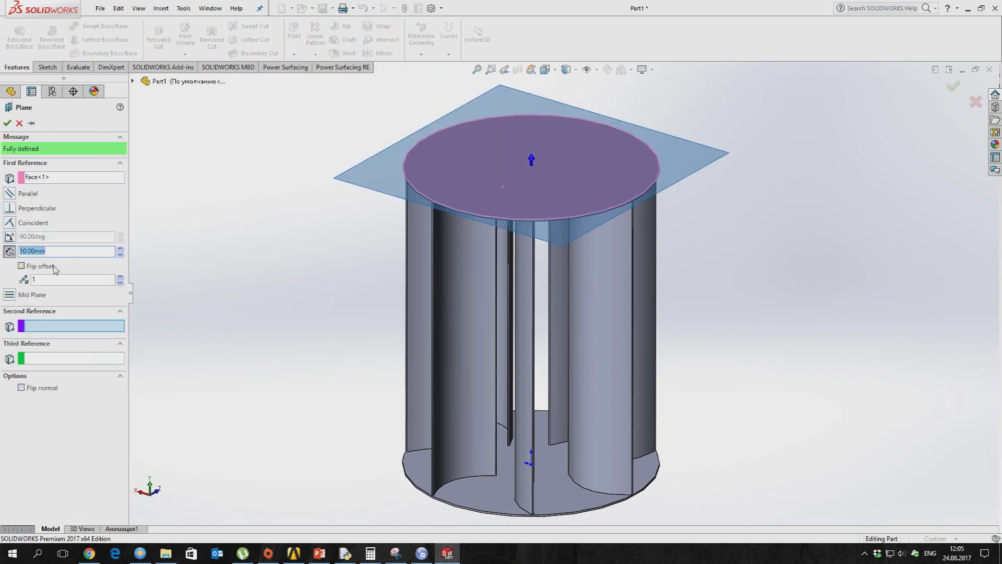
pyautogui.press('Return')
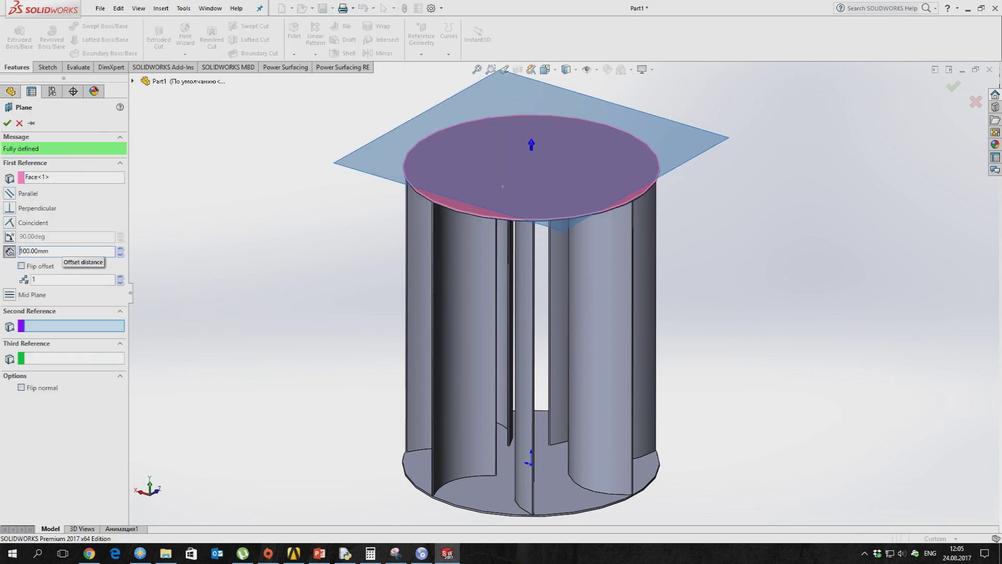
pyautogui.moveTo(555, 242); pyautogui.dragTo(540, 198, button='middle')
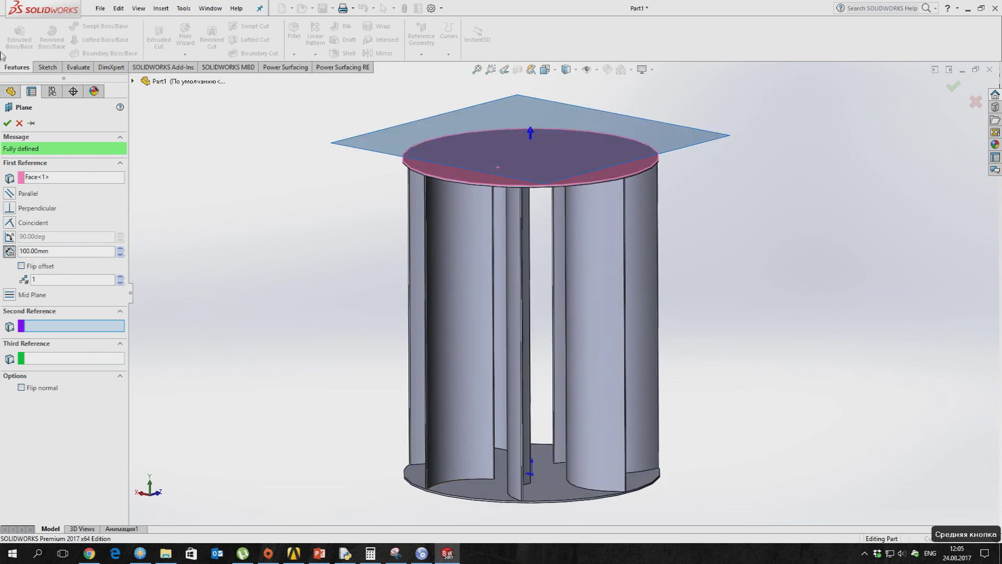
pyautogui.click(7, 123)
# Step: Sketch a circle on the new reference plane, centred on the origin, with a radius of about 1326 mm
pyautogui.click(46, 67)
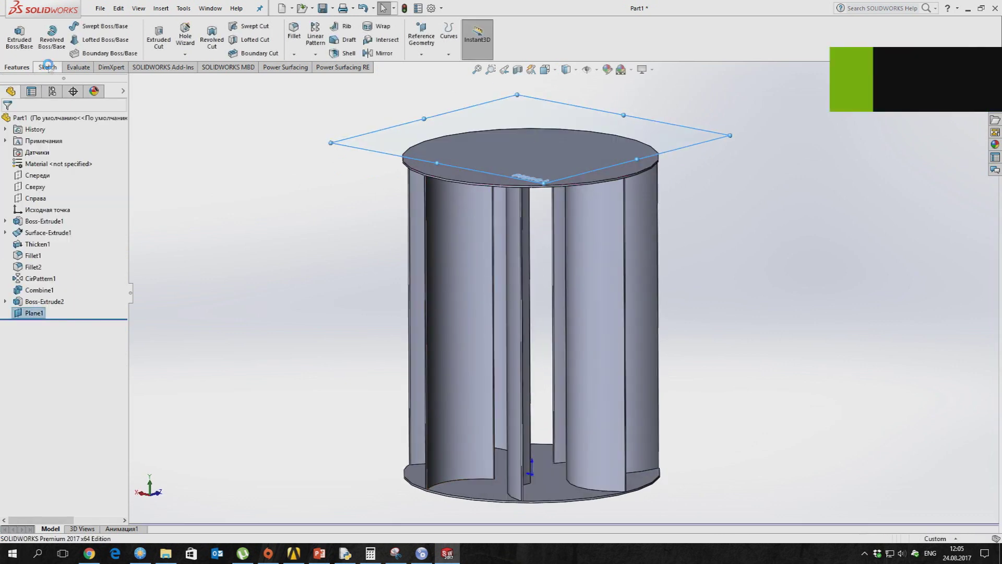
pyautogui.moveTo(540, 142); pyautogui.dragTo(533, 179, button='middle')
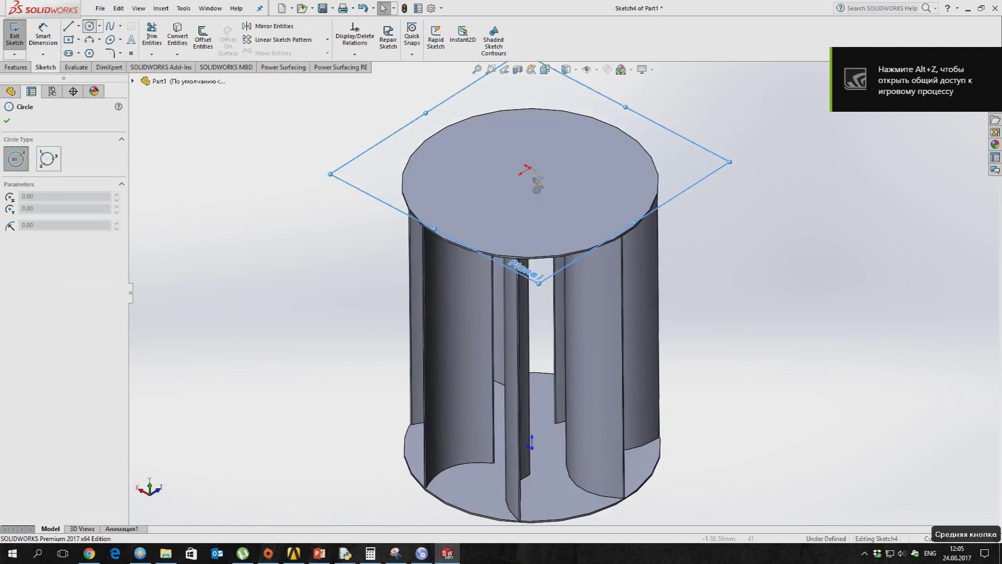
pyautogui.click(529, 168)
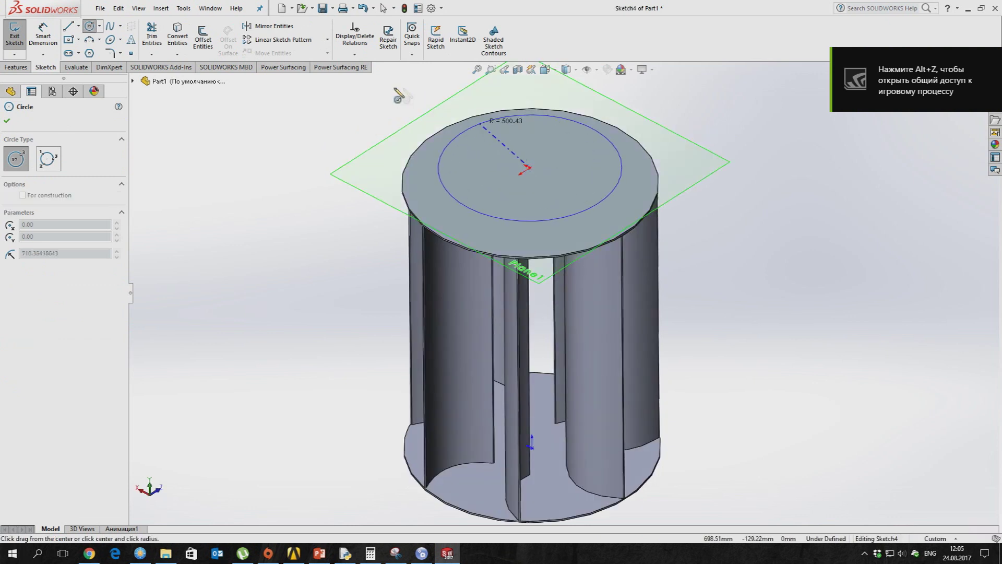
pyautogui.click(340, 84)
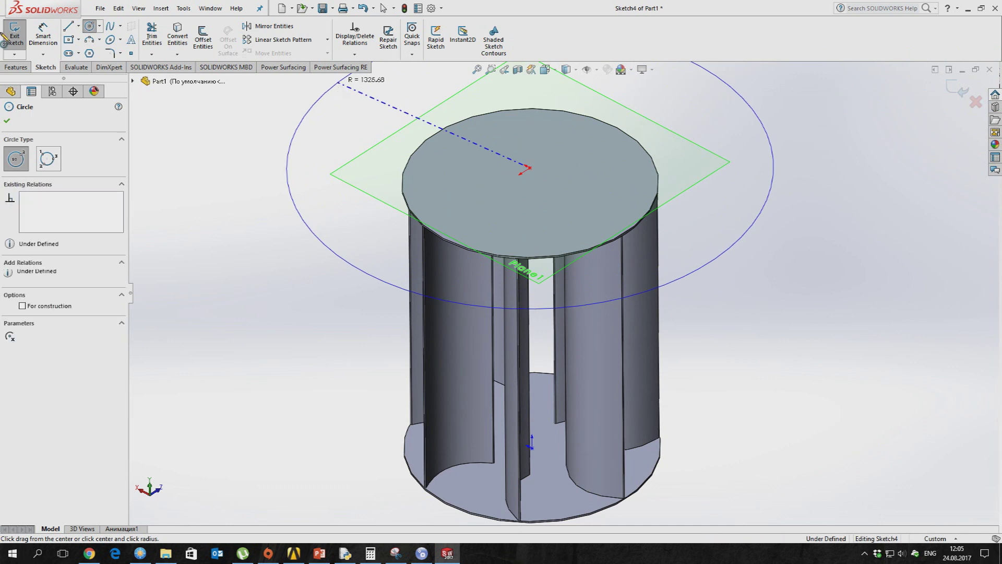
# Step: Dimension the large circle's diameter as 2000 mm
pyautogui.click(43, 37)
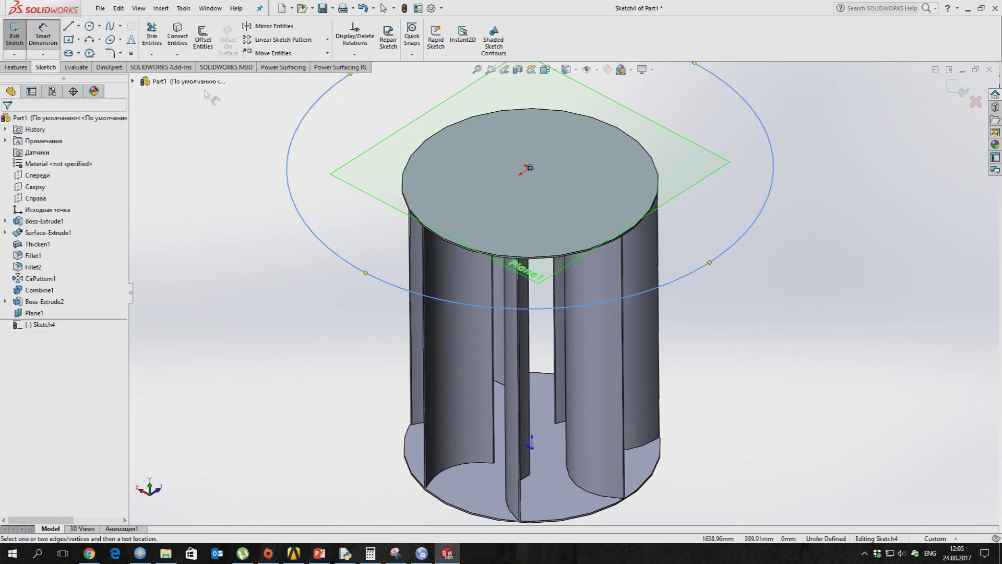
pyautogui.click(827, 294)
pyautogui.click(820, 294)
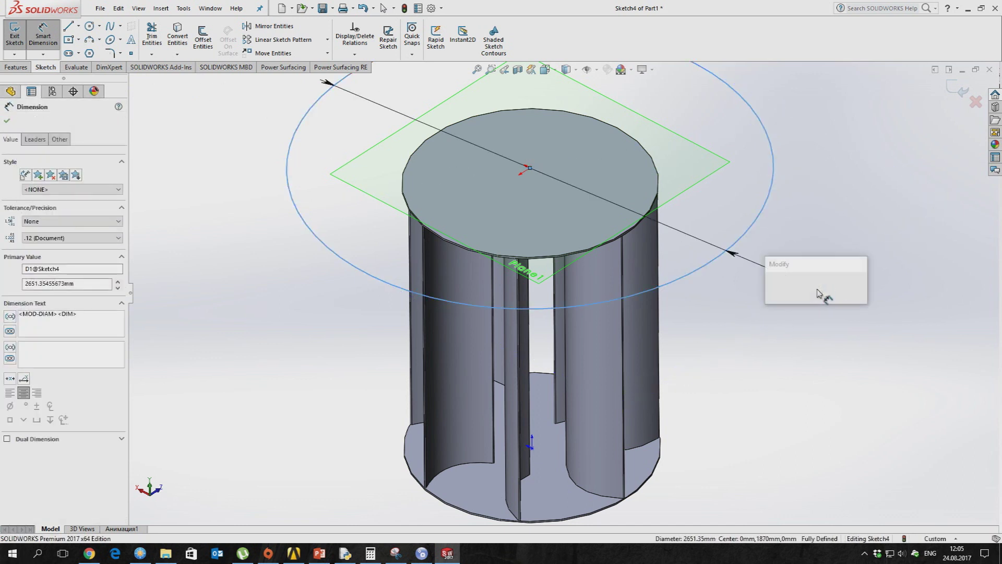
pyautogui.press('Return')
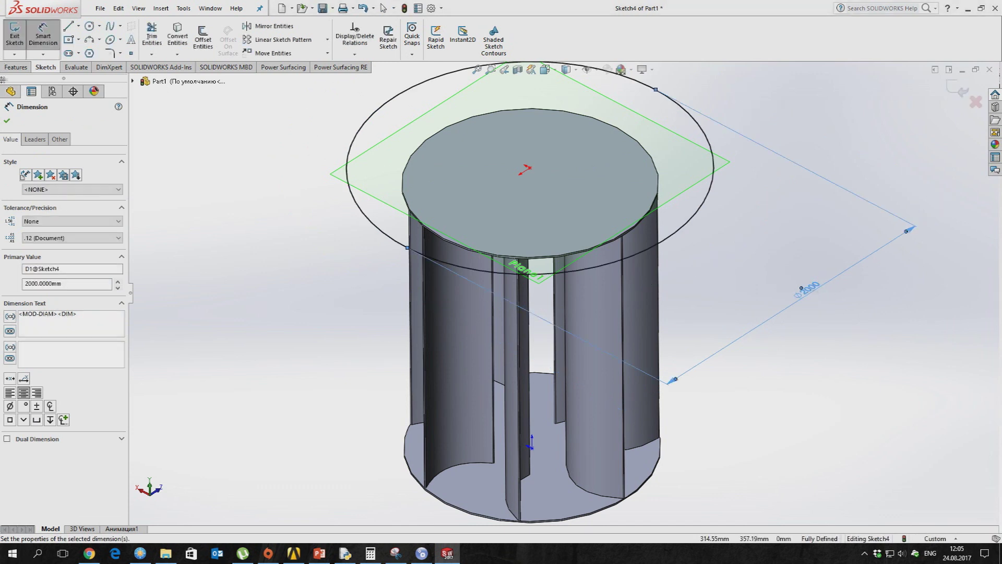
# Step: Extrude the 2000 mm circle 2200 mm downward around the turbine as a separate body, without merging the result
pyautogui.click(14, 68)
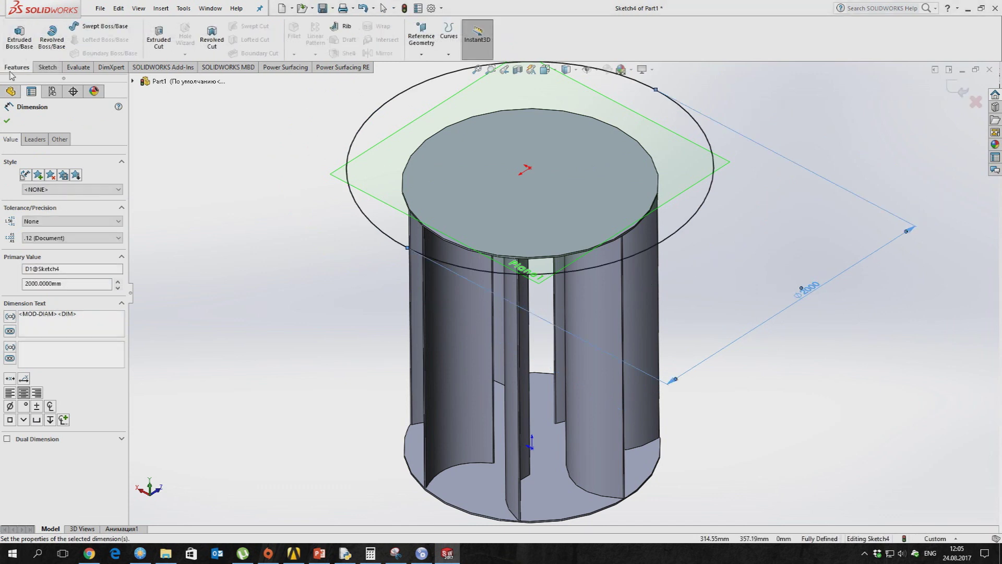
pyautogui.click(20, 37)
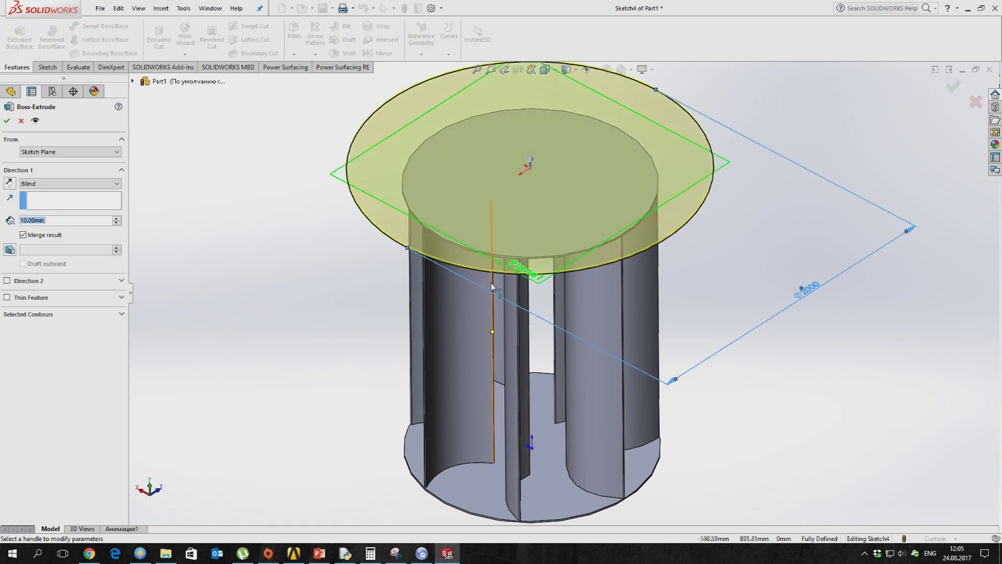
pyautogui.scroll(5, 543, 295)
pyautogui.moveTo(551, 253); pyautogui.dragTo(553, 246, button='middle')
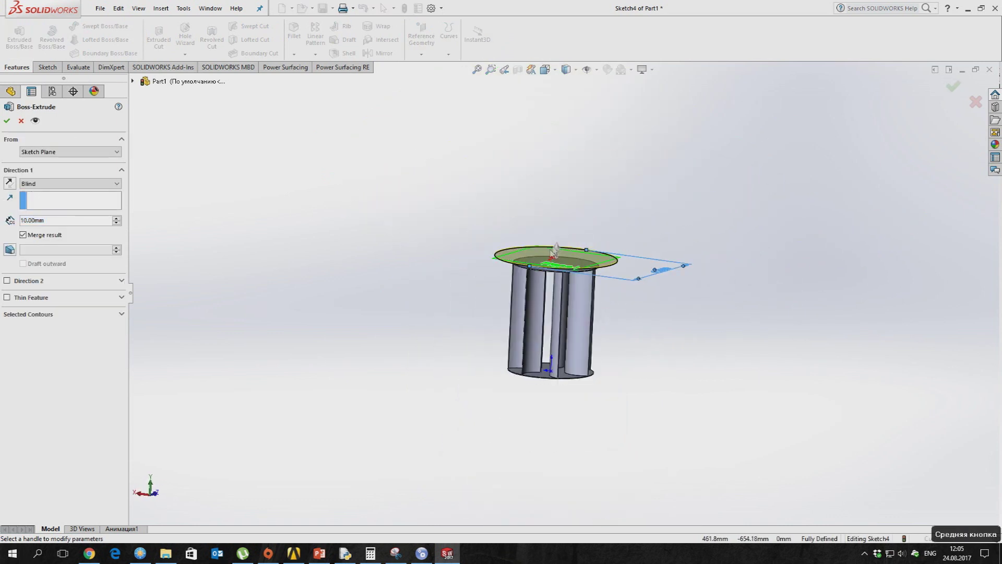
pyautogui.moveTo(552, 238); pyautogui.dragTo(551, 409)
pyautogui.scroll(-3, 551, 409)
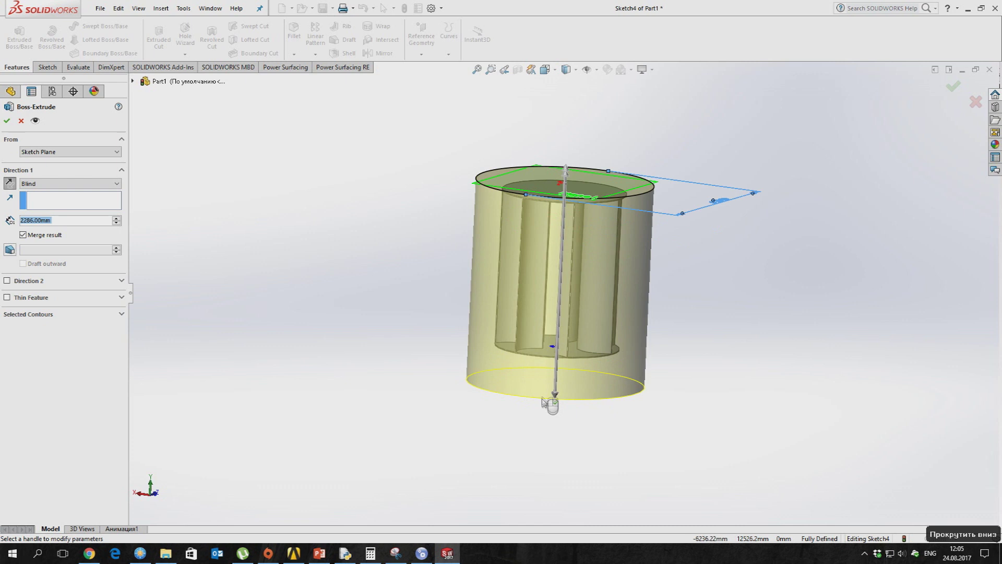
pyautogui.write('2200')
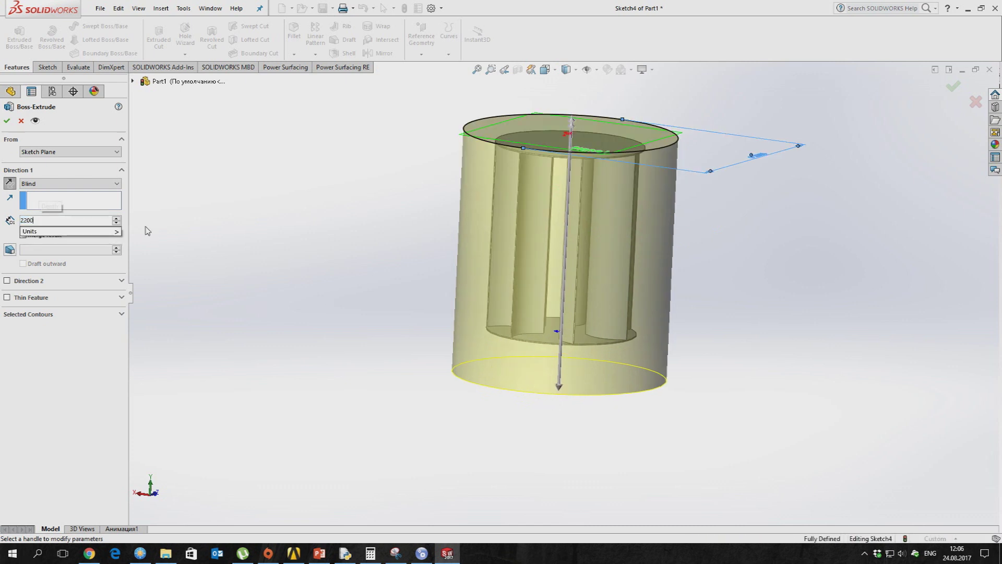
pyautogui.press('Return')
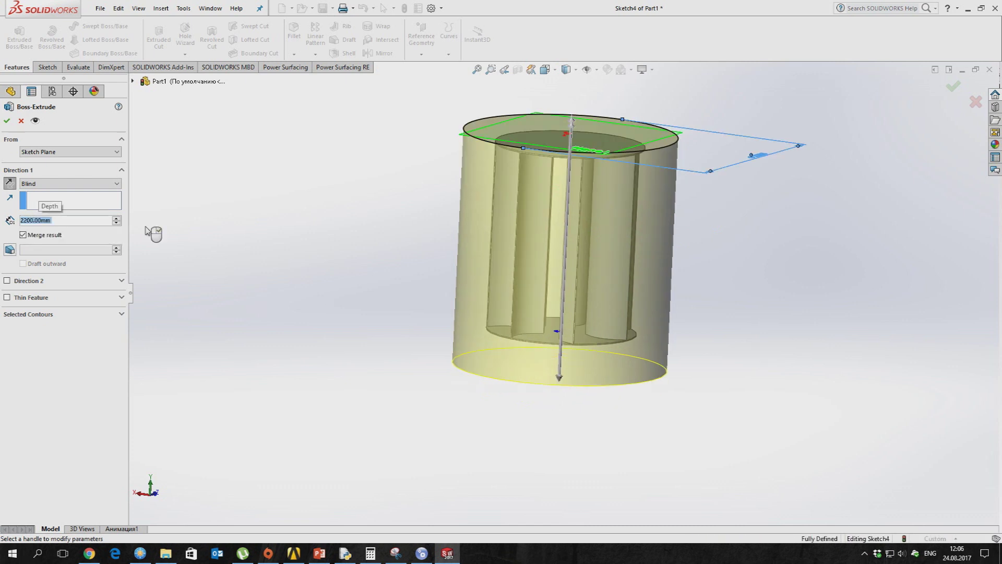
pyautogui.moveTo(459, 104)
pyautogui.mouseDown(button='middle')
pyautogui.moveTo(455, 96)
pyautogui.moveTo(483, 117)
pyautogui.mouseUp(button='middle')
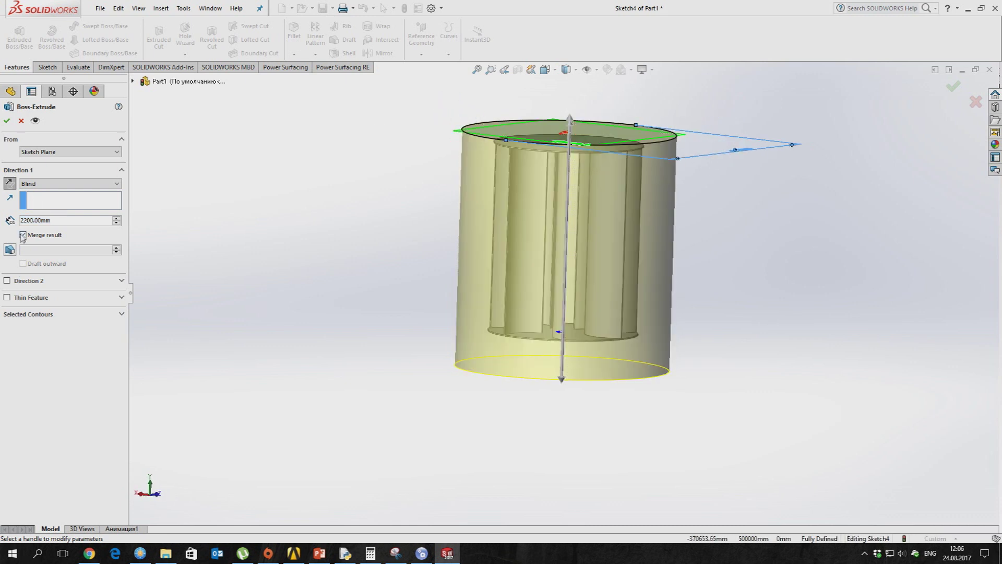
pyautogui.click(7, 121)
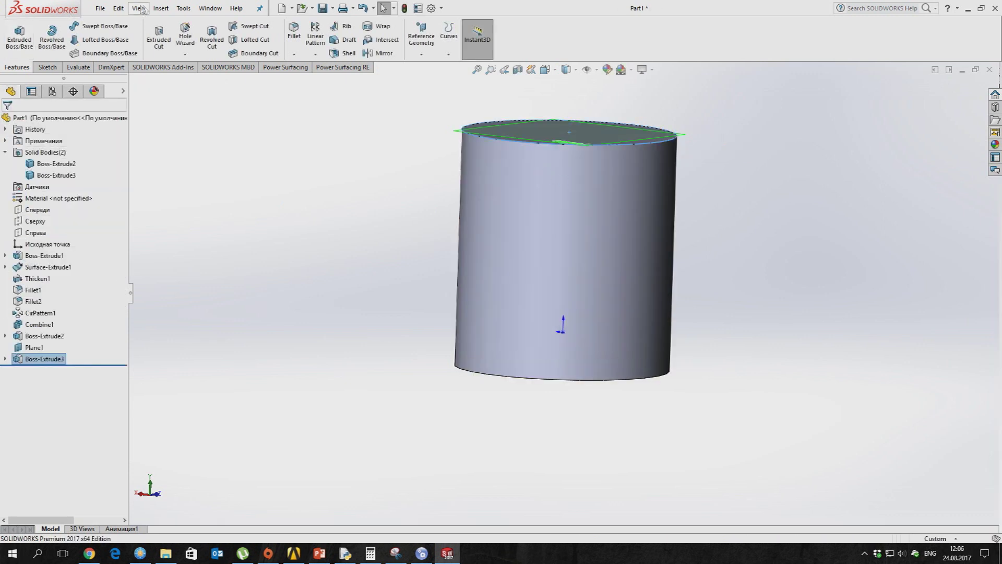
# Step: Subtract the turbine body from the enclosing cylinder with Combine, using the cylinder as the main body
pyautogui.click(162, 9)
pyautogui.moveTo(219, 55)
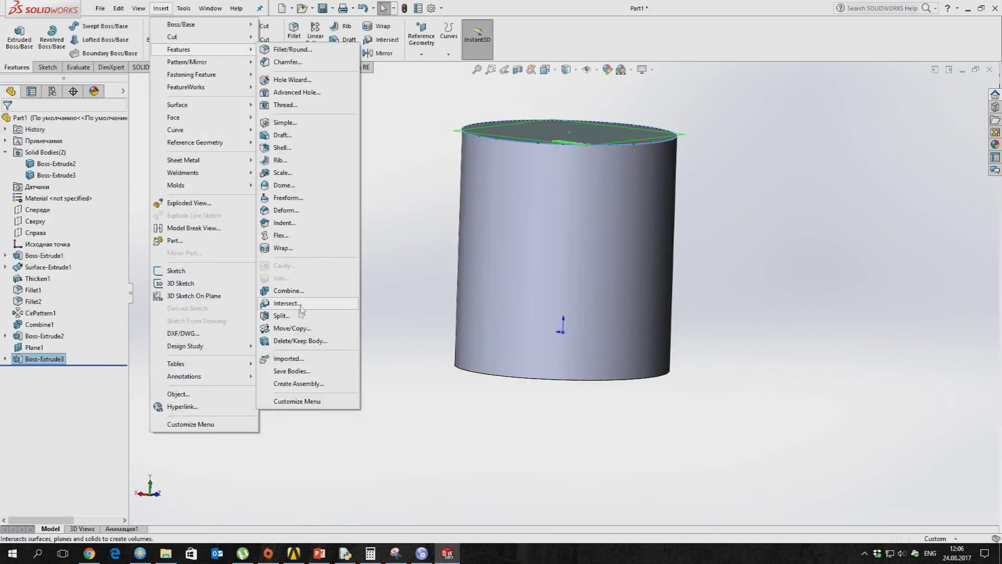
pyautogui.click(288, 291)
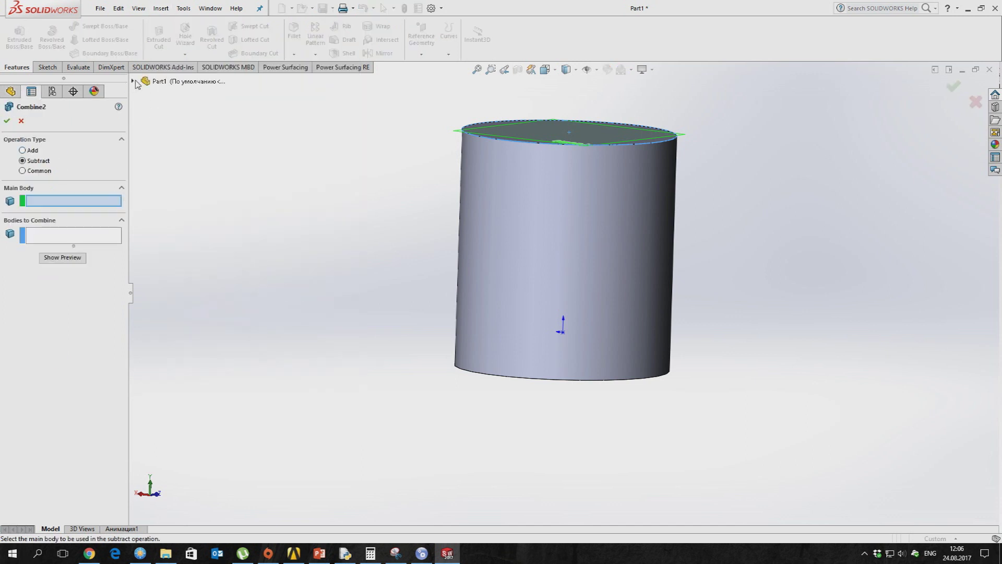
pyautogui.click(133, 81)
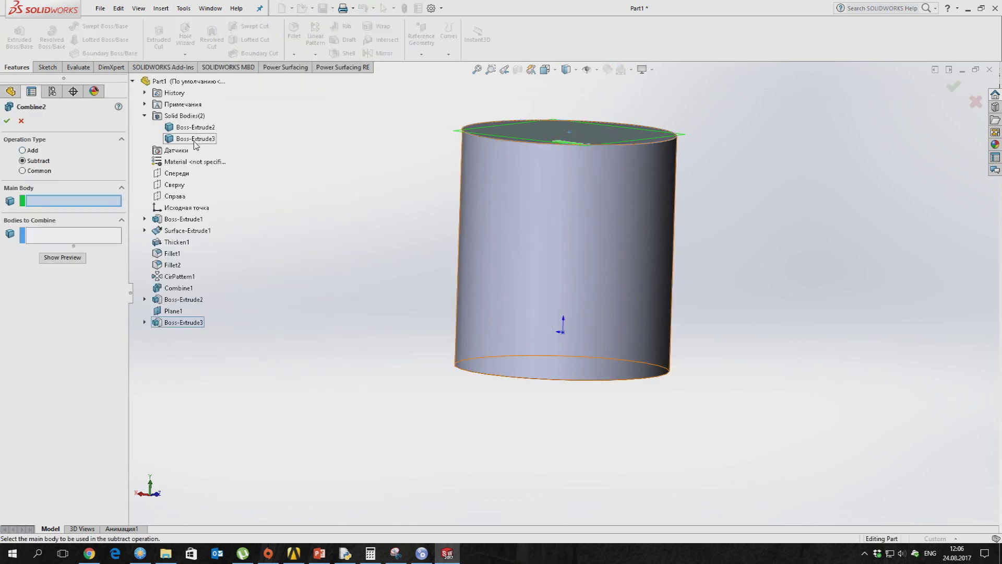
pyautogui.click(559, 176)
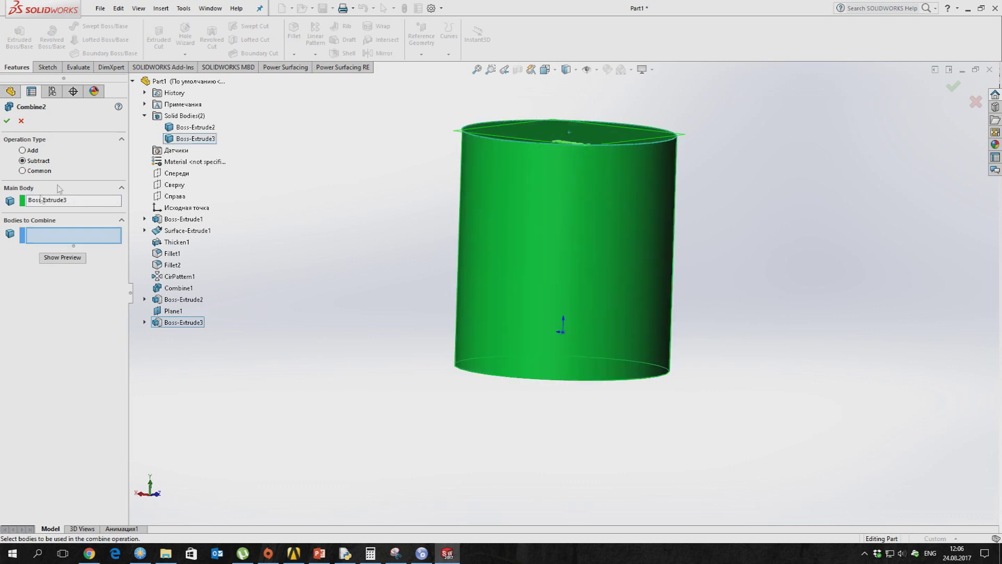
pyautogui.click(156, 128)
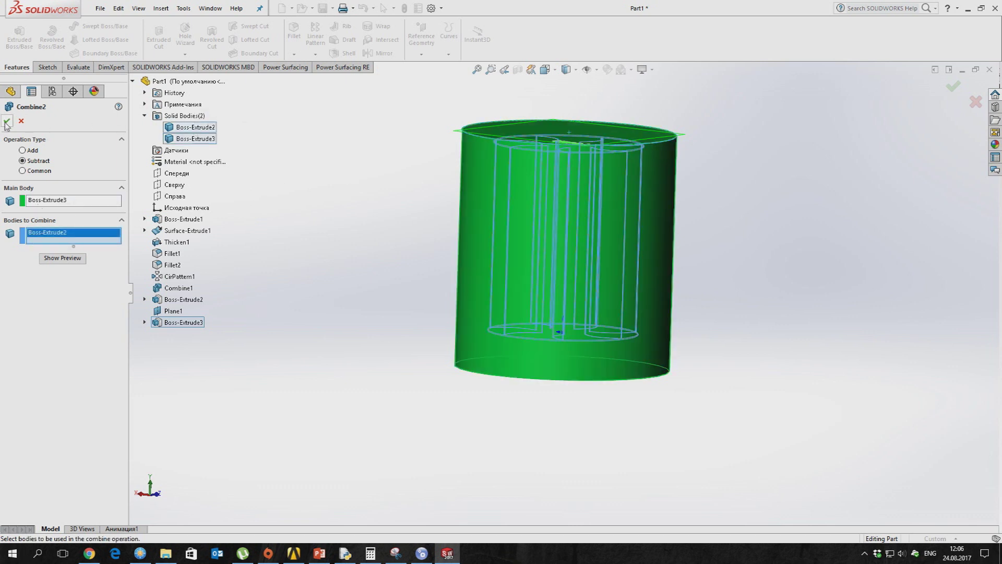
pyautogui.press('Return')
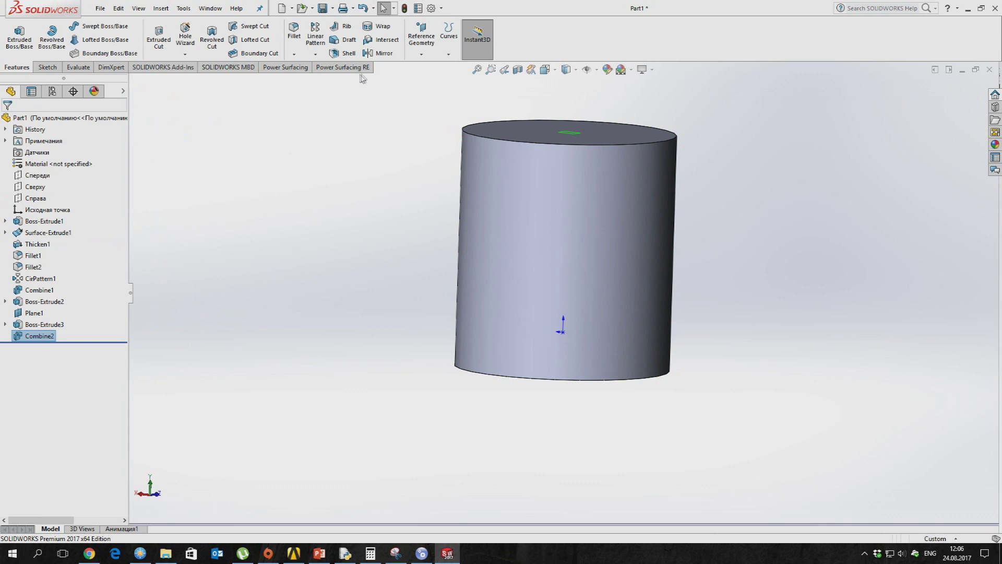
# Step: Examine the inside of the cylinder with a section view on the Сверху (top) plane, moving the section up to 1971 mm
pyautogui.moveTo(496, 228); pyautogui.dragTo(524, 228, button='middle')
pyautogui.moveTo(559, 264); pyautogui.dragTo(585, 239)
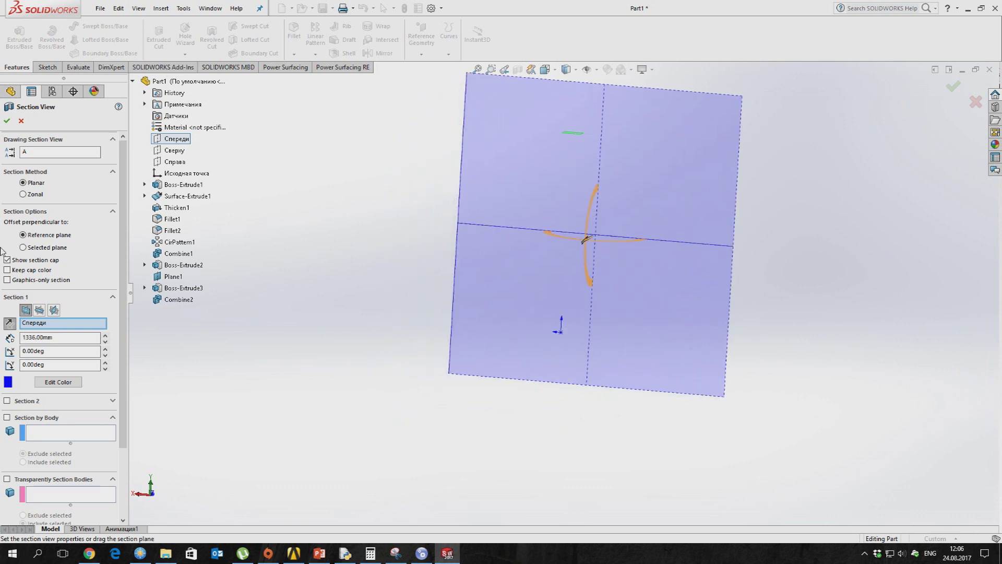
pyautogui.click(41, 311)
pyautogui.moveTo(677, 267); pyautogui.dragTo(559, 284, button='middle')
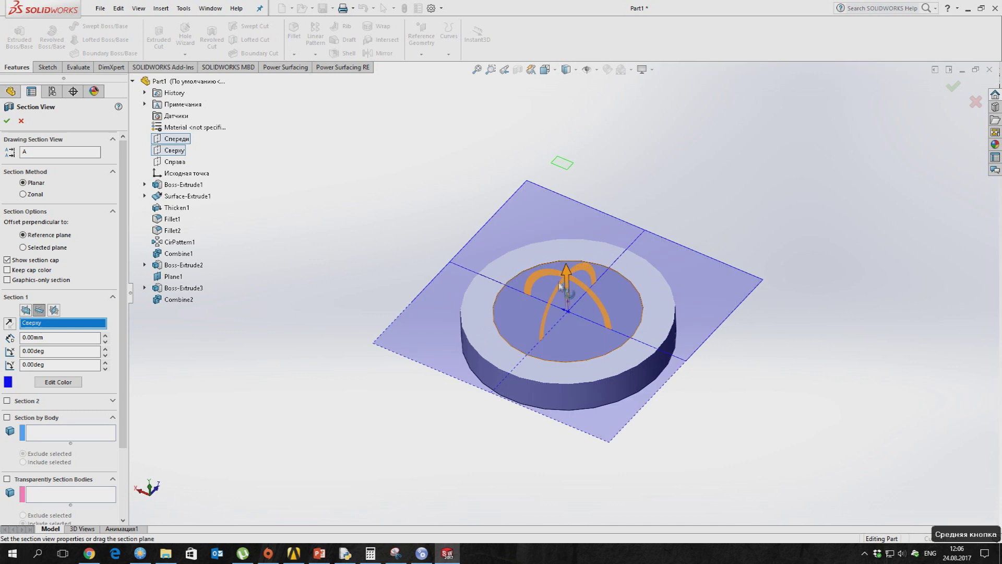
pyautogui.moveTo(565, 269); pyautogui.dragTo(567, 227)
pyautogui.moveTo(566, 227); pyautogui.dragTo(592, 206, button='middle')
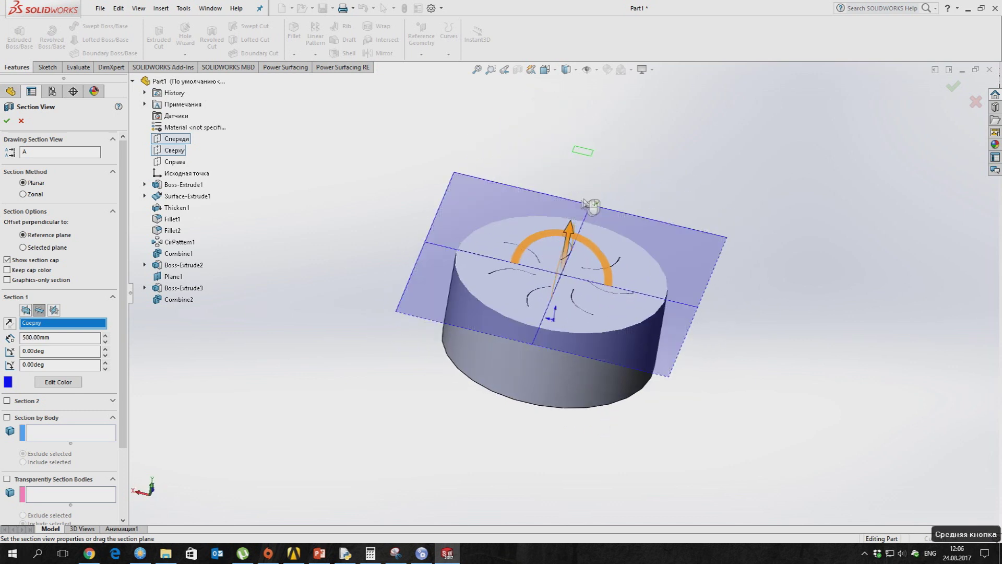
pyautogui.moveTo(574, 193); pyautogui.dragTo(594, 90)
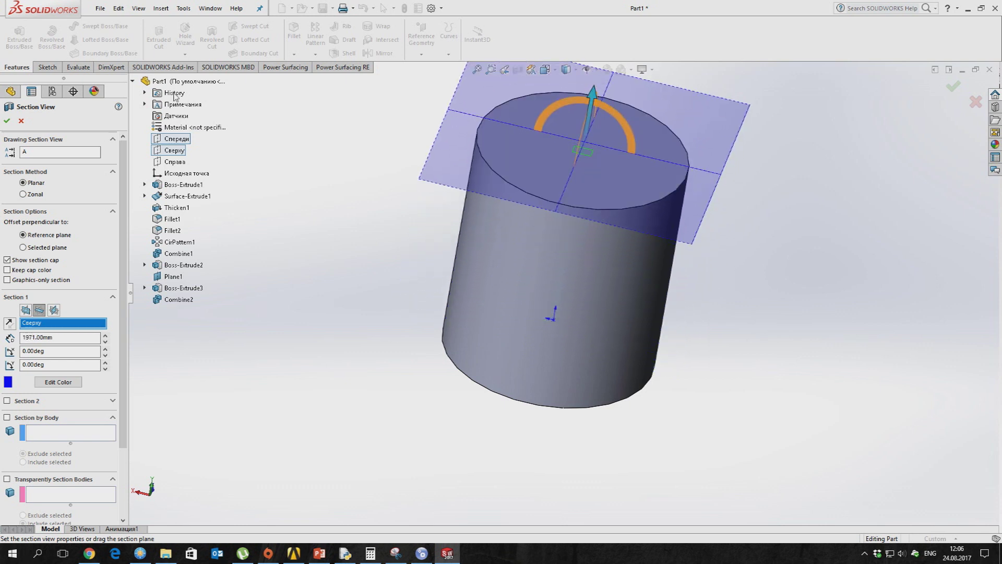
pyautogui.click(20, 121)
pyautogui.moveTo(646, 321); pyautogui.dragTo(632, 186, button='middle')
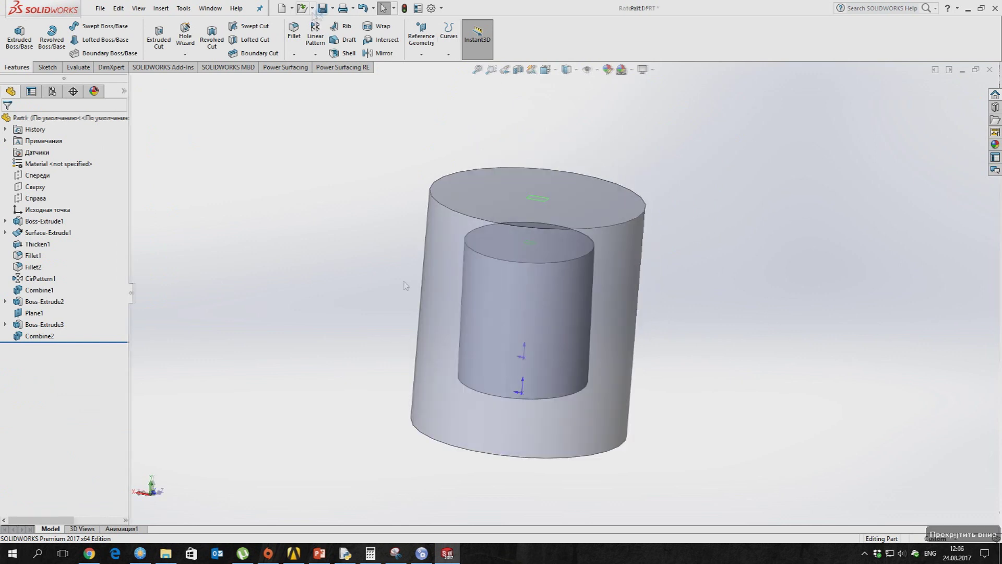
# Step: Sketch a center rectangle on the Спереди (front) plane, centred on the origin, about 4328 mm wide and 5541 mm high
pyautogui.click(47, 67)
pyautogui.click(15, 32)
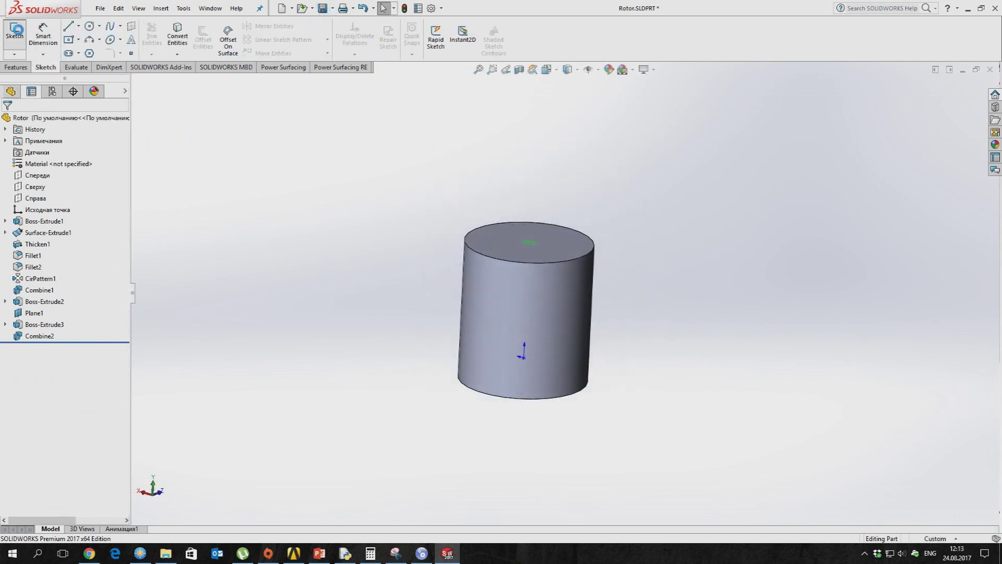
pyautogui.click(135, 83)
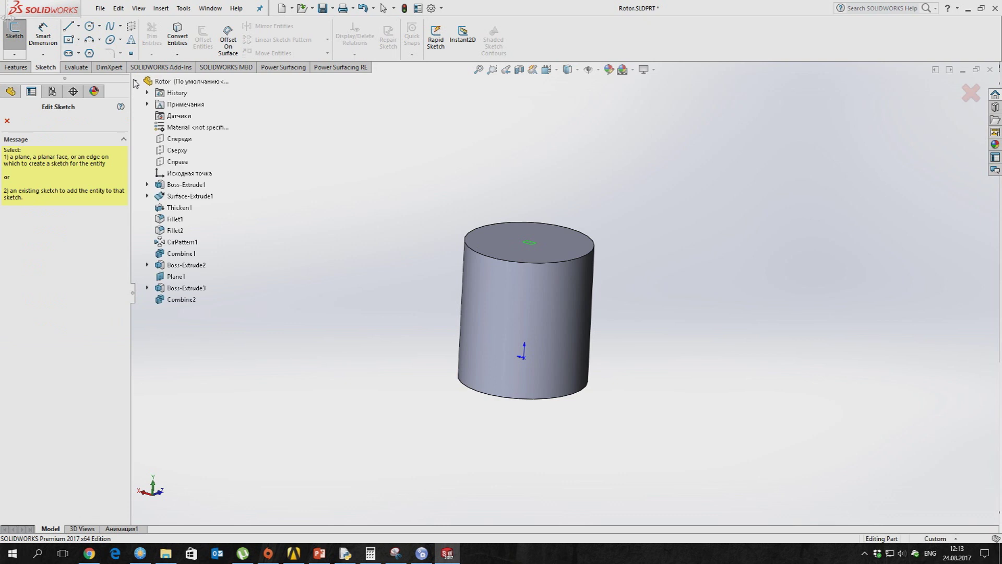
pyautogui.click(178, 139)
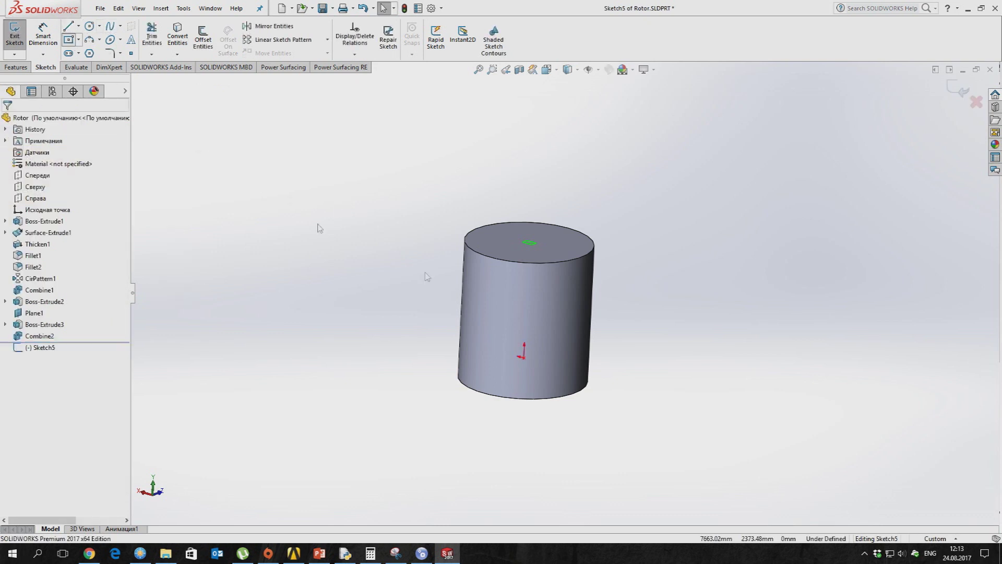
pyautogui.press('r')
pyautogui.click(524, 357)
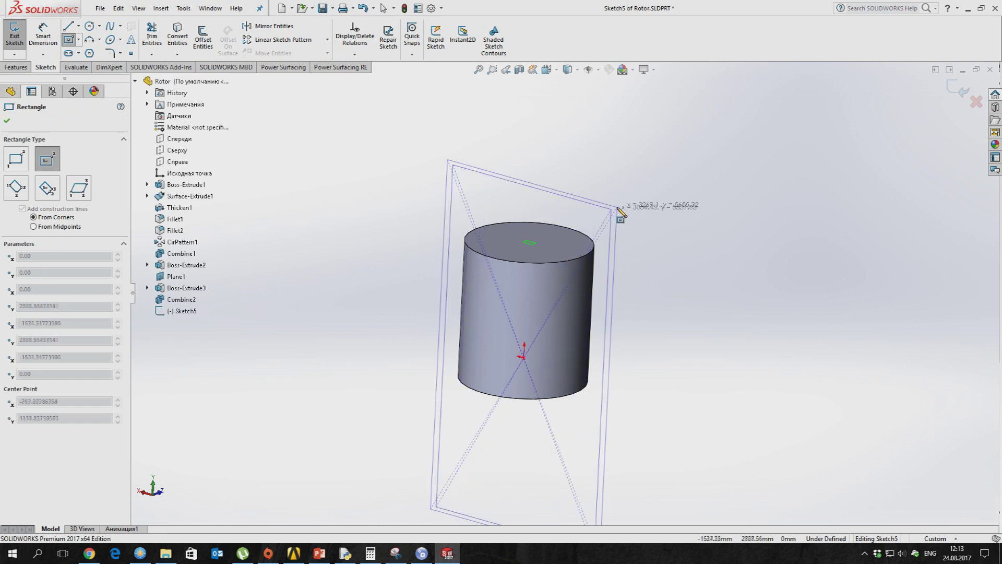
pyautogui.moveTo(641, 200); pyautogui.dragTo(677, 184, button='middle')
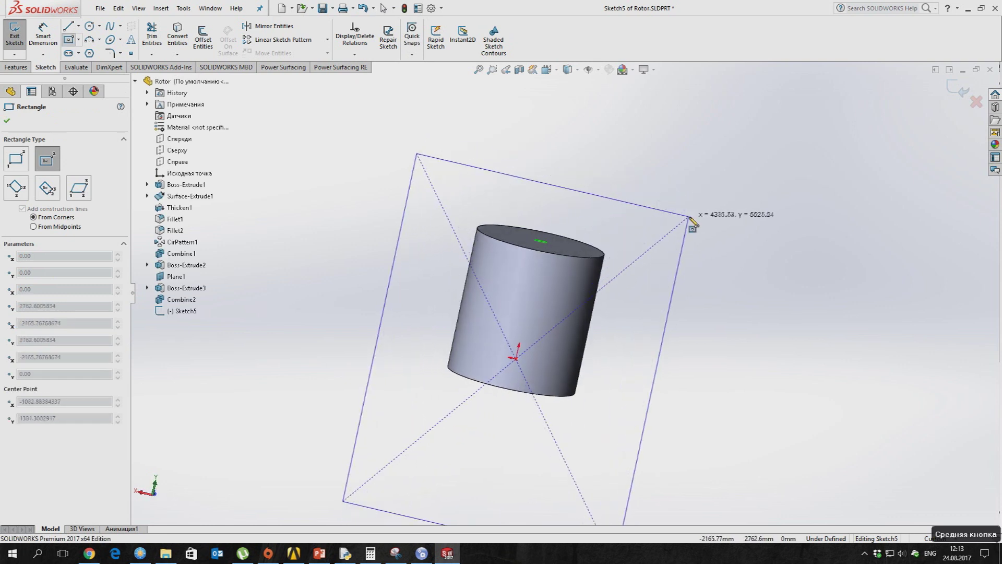
pyautogui.click(689, 216)
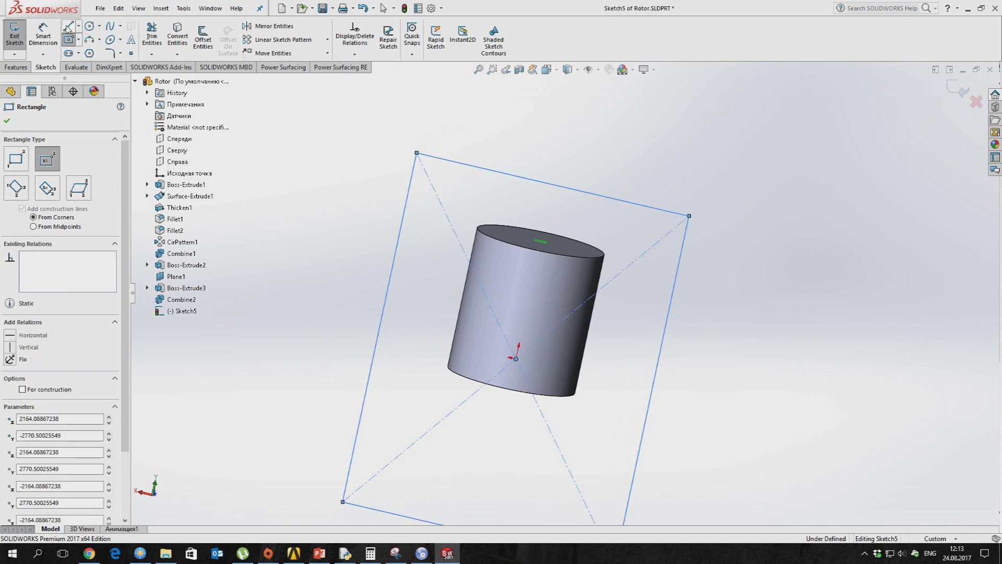
# Step: Draw a line across the rectangle just below the cylinder, connecting its two vertical sides
pyautogui.press('Escape')
pyautogui.press('l')
pyautogui.click(370, 376)
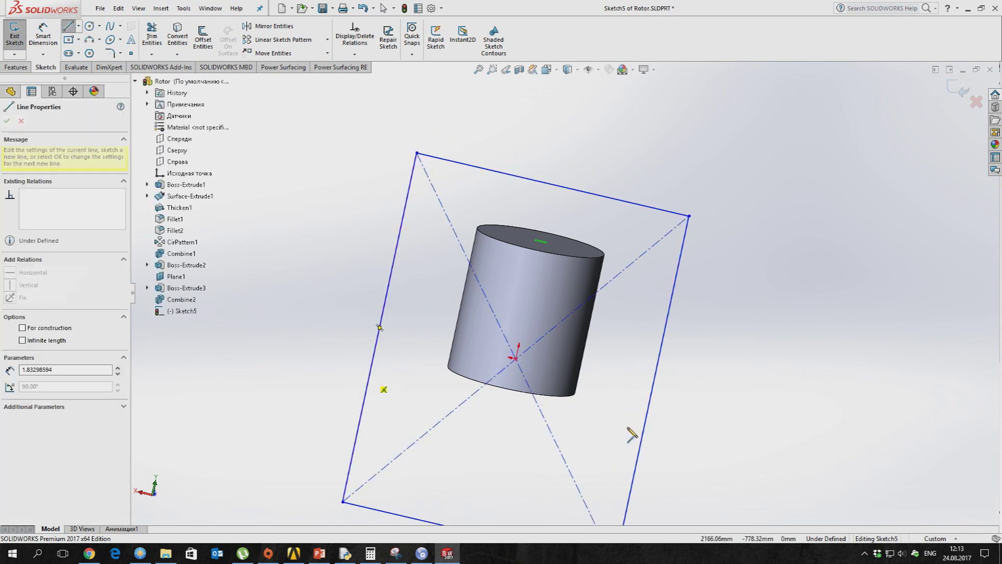
pyautogui.click(642, 441)
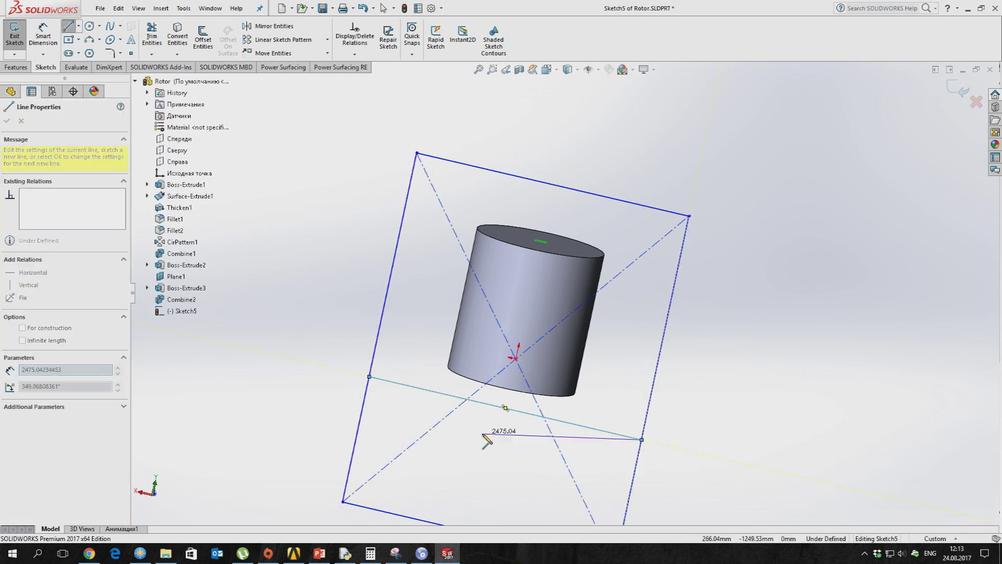
pyautogui.press('Escape')
# Step: Trim away the rectangle's sides, diagonal ends and lower edge below the crossing line with Trim to closest
pyautogui.click(151, 34)
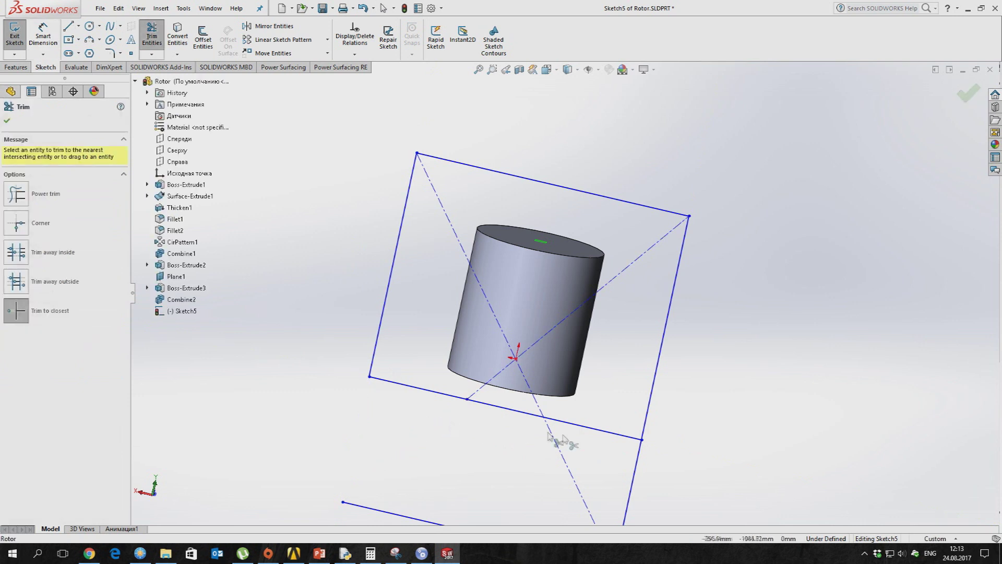
pyautogui.click(551, 440)
pyautogui.click(634, 472)
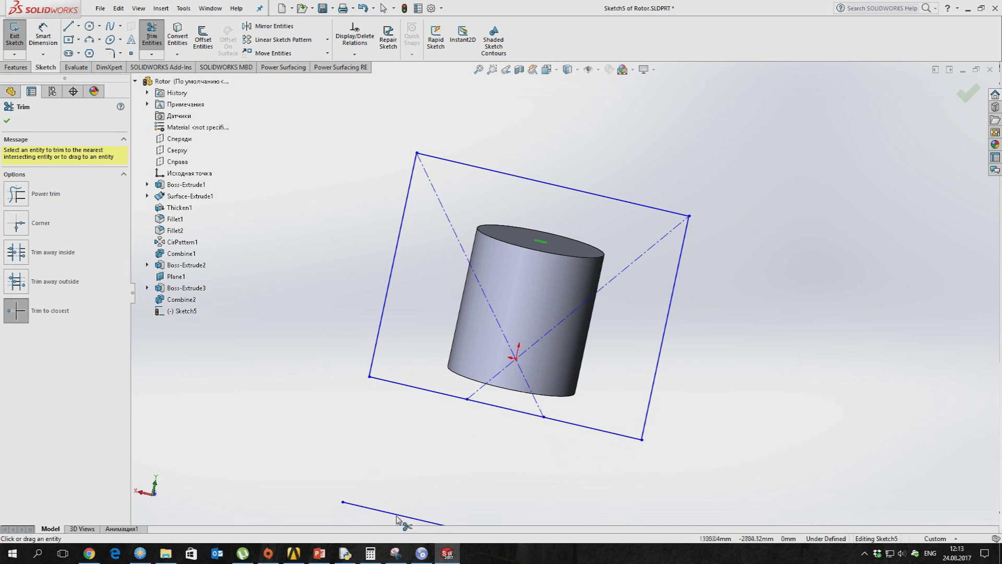
pyautogui.moveTo(452, 467)
pyautogui.mouseDown(button='middle')
pyautogui.moveTo(596, 232)
pyautogui.moveTo(526, 274)
pyautogui.mouseUp(button='middle')
pyautogui.press('Escape')
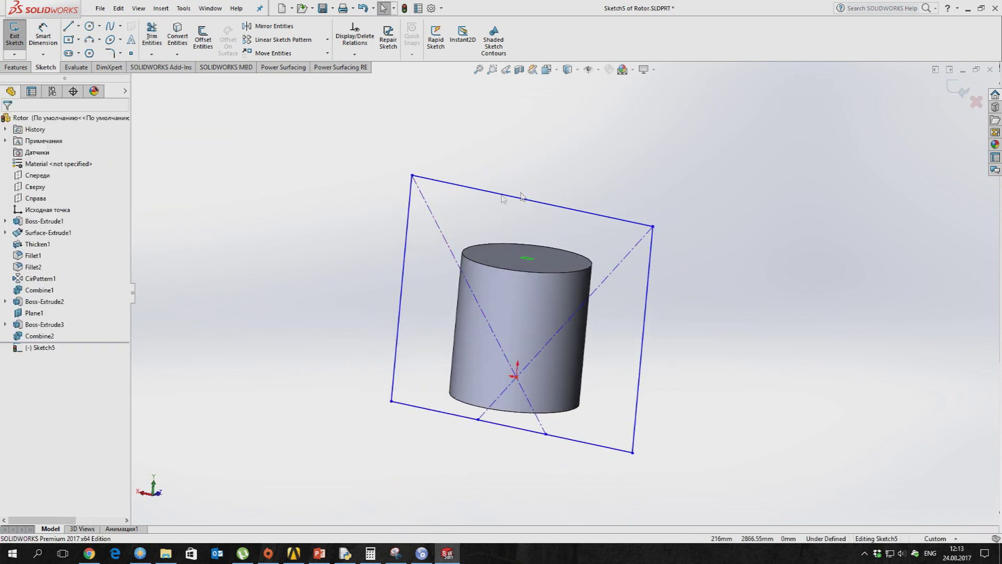
# Step: Extrude the trimmed rectangle 2386 mm in one direction and 2538 mm in the other around the cylinder, without merging the result
pyautogui.moveTo(402, 225); pyautogui.dragTo(367, 219, button='middle')
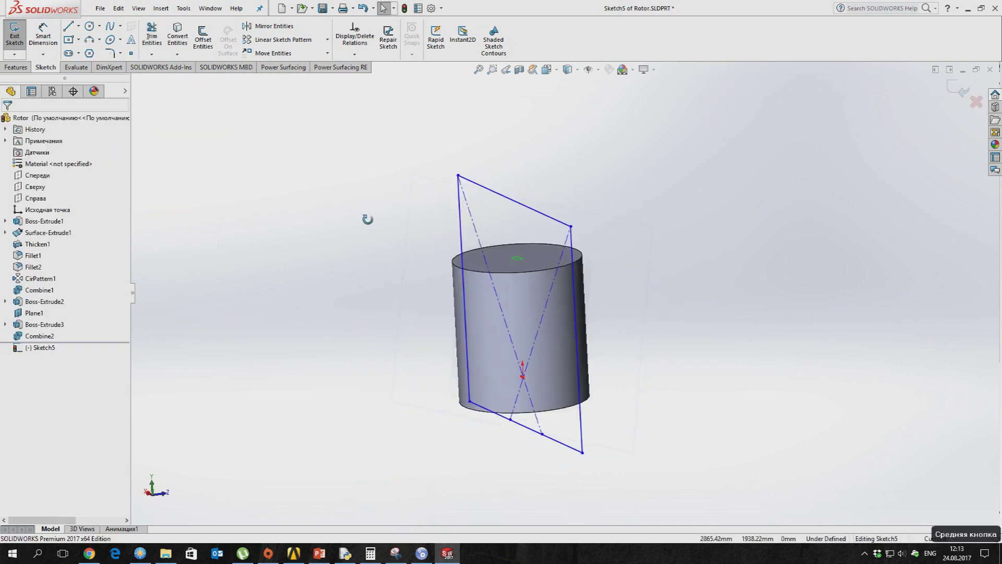
pyautogui.click(8, 68)
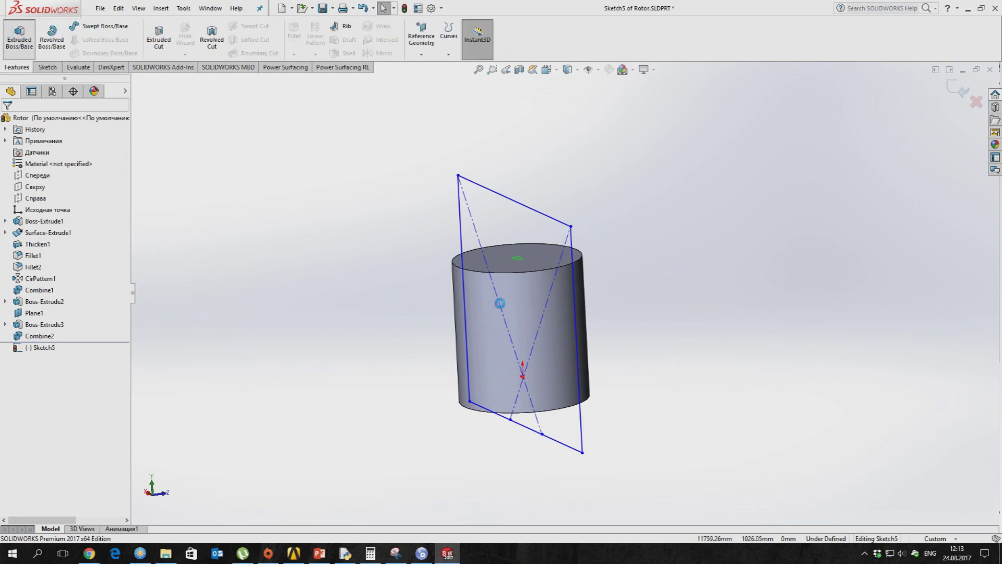
pyautogui.moveTo(482, 301); pyautogui.dragTo(533, 312, button='middle')
pyautogui.moveTo(533, 312); pyautogui.dragTo(624, 286)
pyautogui.moveTo(613, 343); pyautogui.dragTo(611, 352, button='middle')
pyautogui.moveTo(510, 319); pyautogui.dragTo(400, 348)
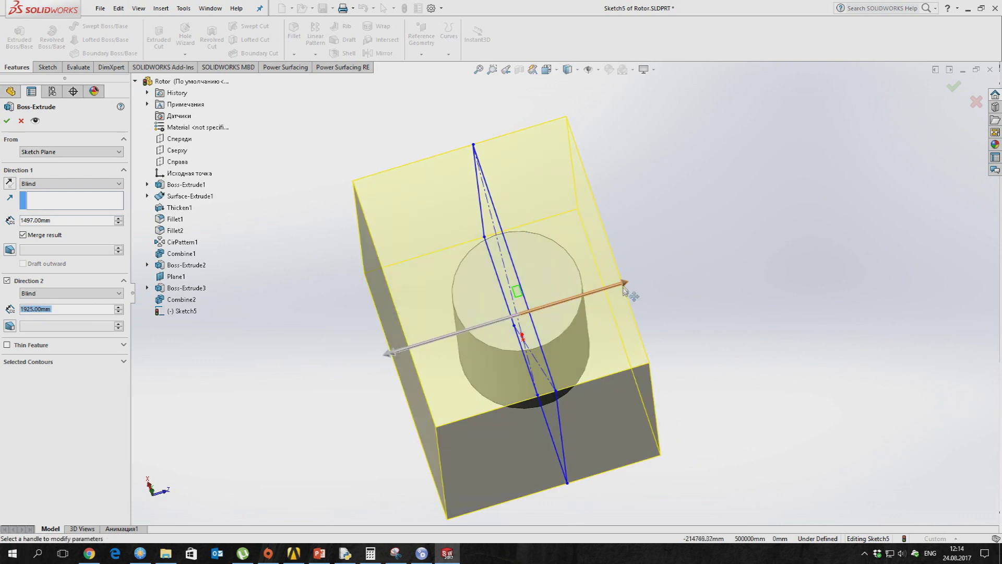
pyautogui.moveTo(634, 287); pyautogui.dragTo(641, 282)
pyautogui.moveTo(642, 285); pyautogui.dragTo(524, 391, button='middle')
pyautogui.moveTo(649, 268); pyautogui.dragTo(673, 251)
pyautogui.moveTo(391, 368); pyautogui.dragTo(360, 382)
pyautogui.moveTo(360, 382); pyautogui.dragTo(488, 232, button='middle')
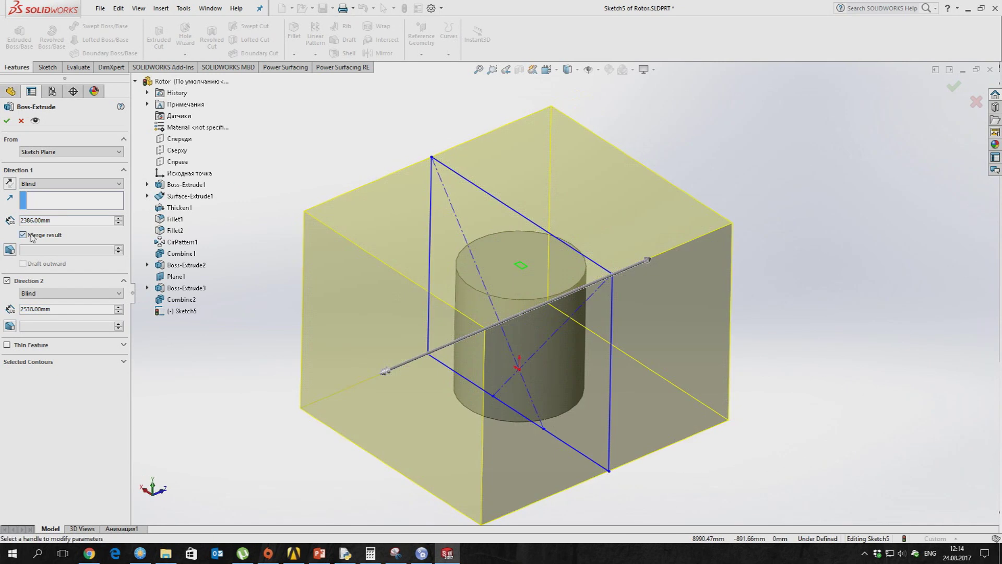
pyautogui.click(8, 118)
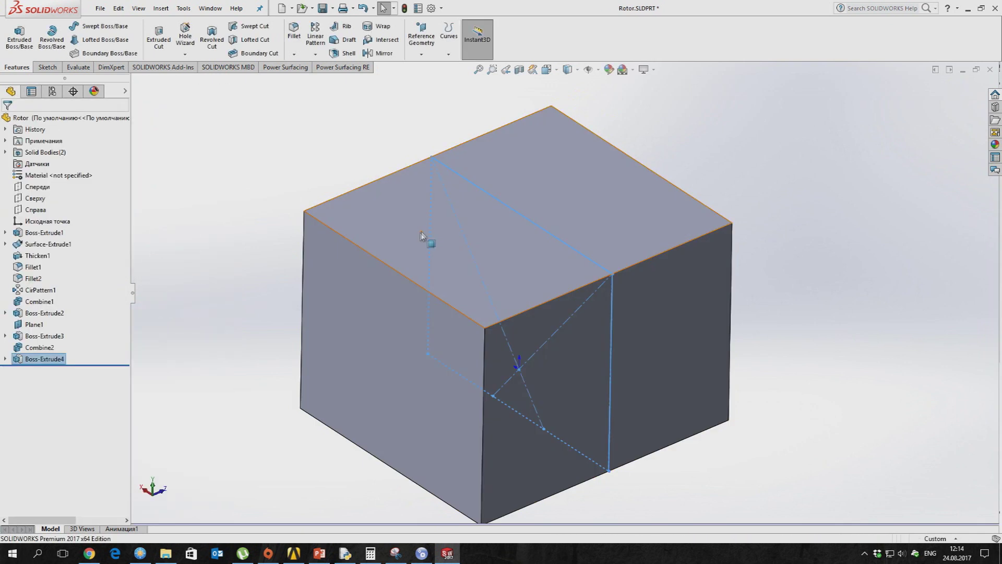
# Step: Subtract the Combine2 cylinder body from the box with Combine, using Boss-Extrude4 as the main body and keeping all resulting bodies
pyautogui.click(160, 9)
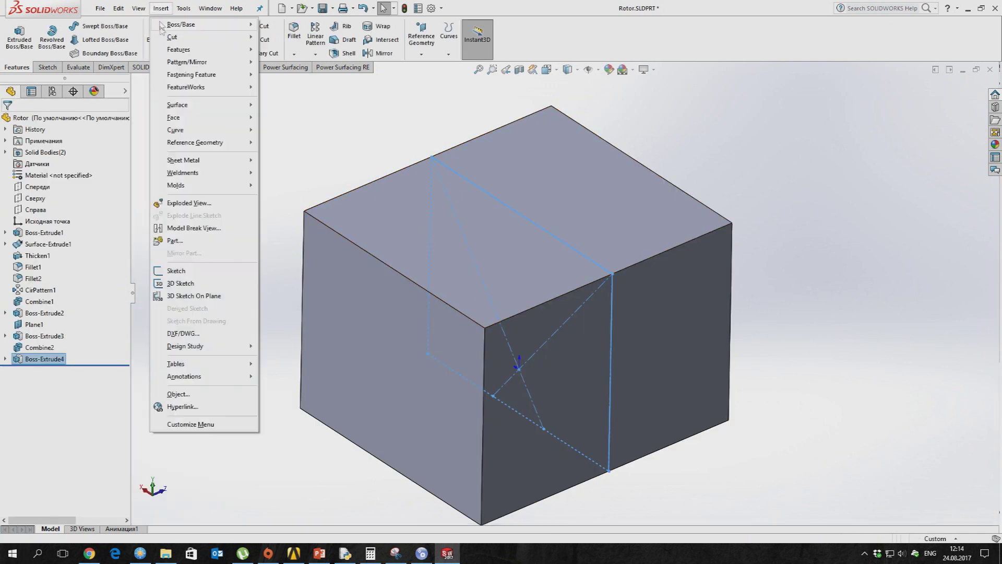
pyautogui.moveTo(178, 49)
pyautogui.click(284, 303)
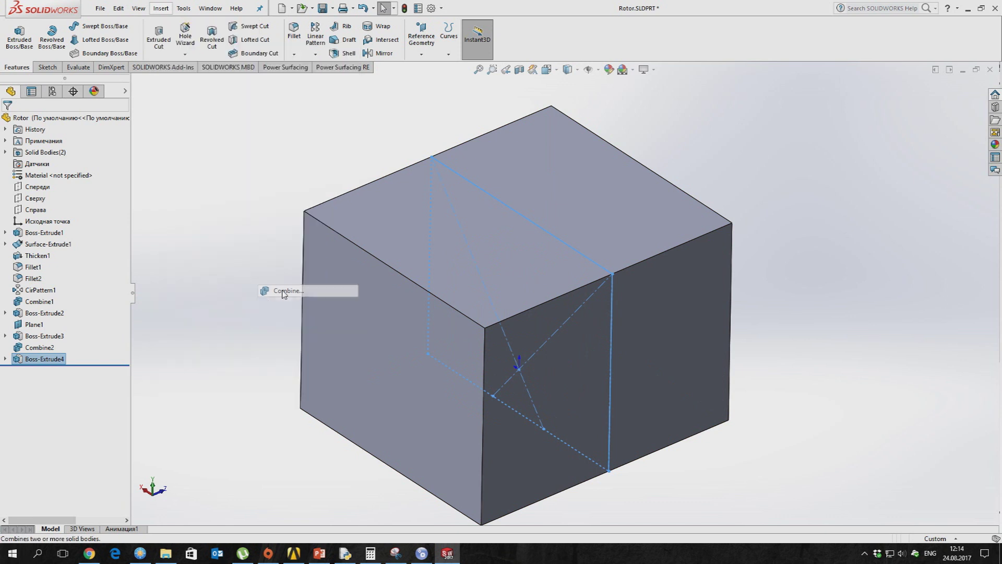
pyautogui.click(373, 289)
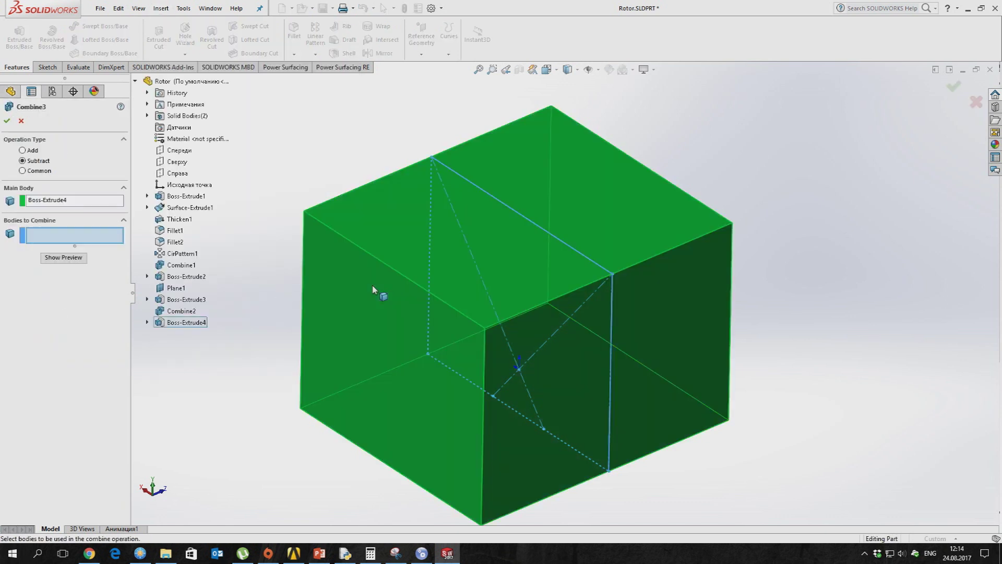
pyautogui.click(147, 115)
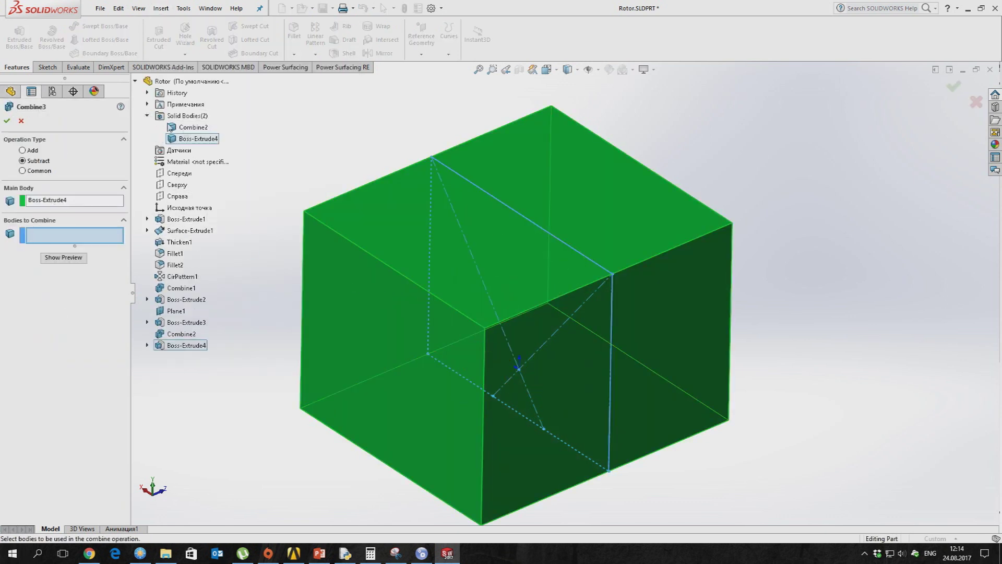
pyautogui.click(193, 129)
pyautogui.click(6, 121)
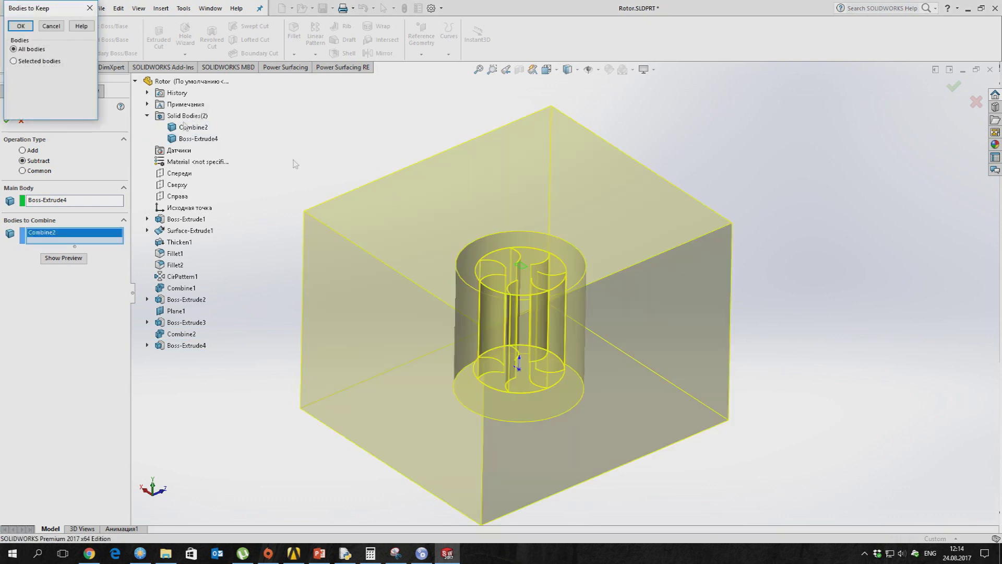
pyautogui.click(15, 30)
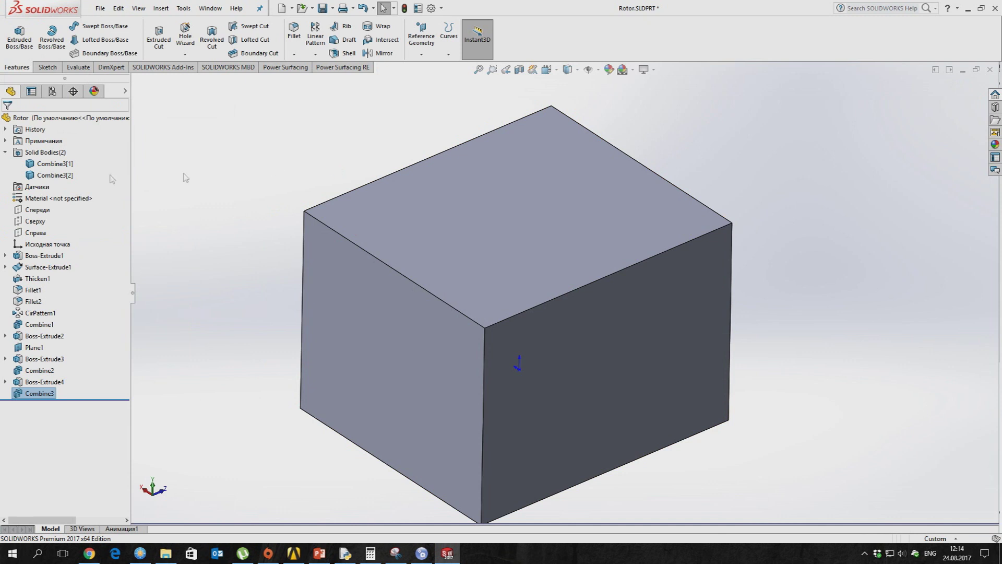
# Step: Delete the inner turbine-shaped body Combine3[2] and inspect the box's cavity with a section view on the Спереди (front) plane
pyautogui.rightClick(54, 177)
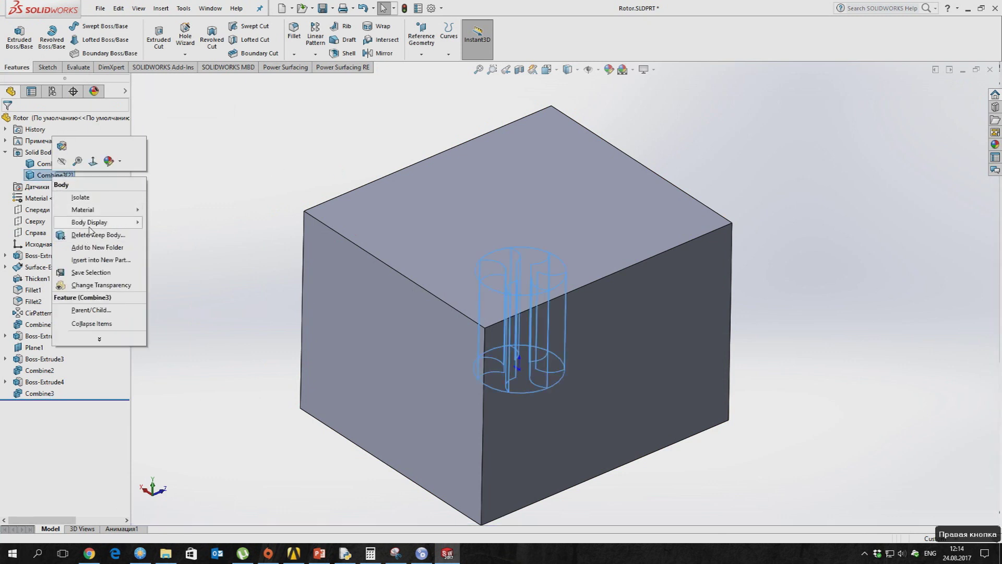
pyautogui.click(91, 234)
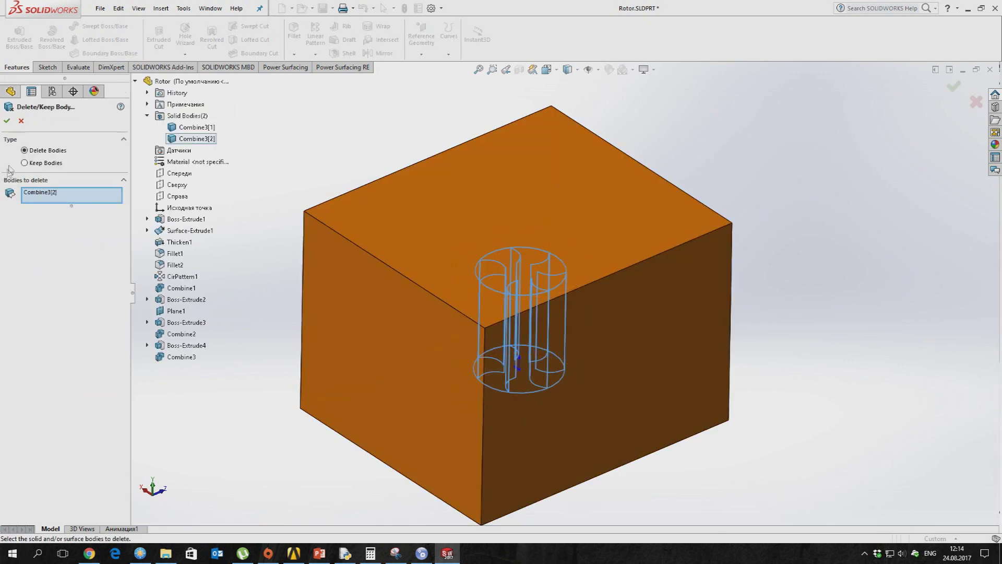
pyautogui.click(7, 121)
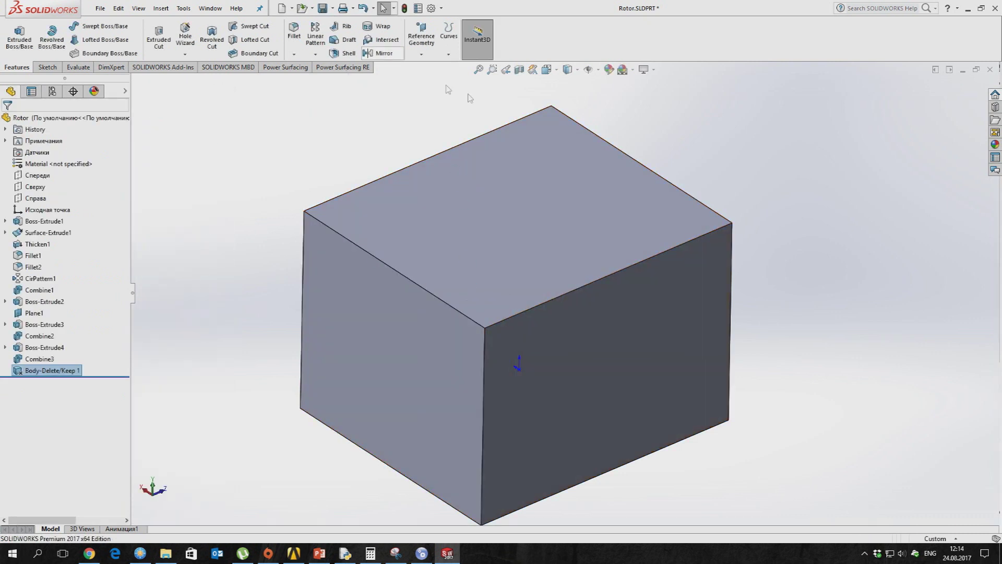
pyautogui.click(518, 71)
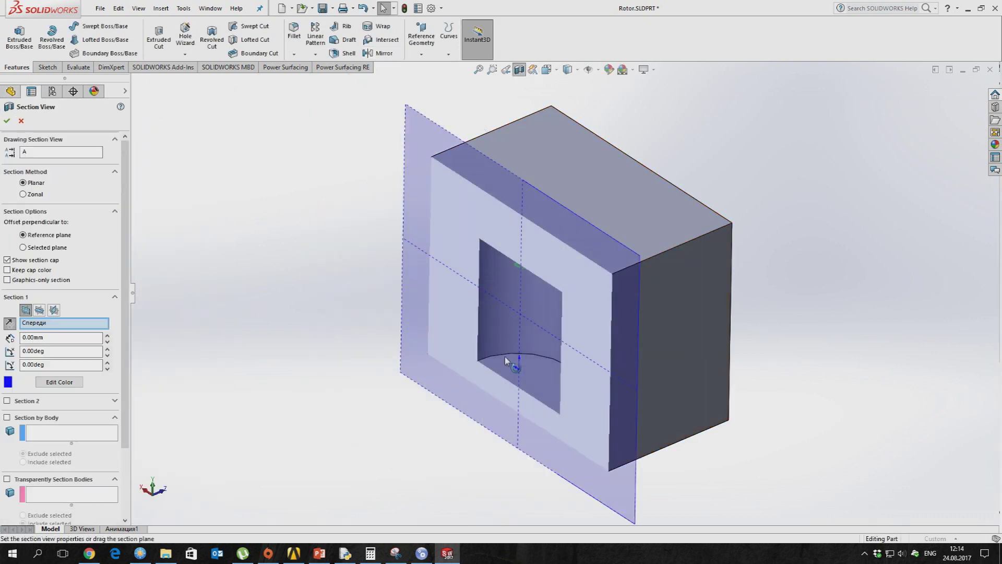
pyautogui.moveTo(503, 357); pyautogui.dragTo(595, 286)
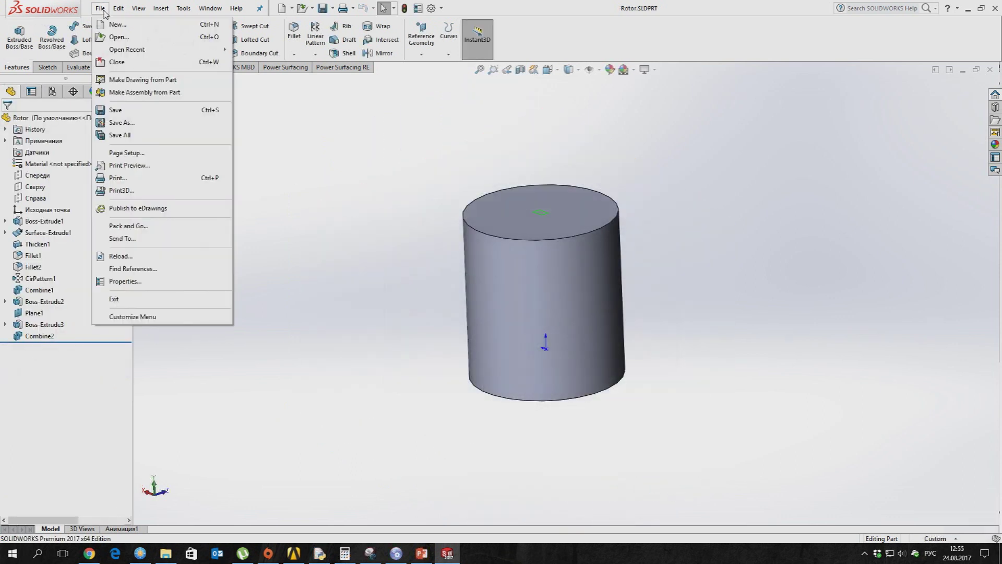
# Step: Save the rotor part as the Parasolid file Rotor.X_T in the Vertical_Wind_Turbine folder
pyautogui.click(139, 123)
pyautogui.click(125, 195)
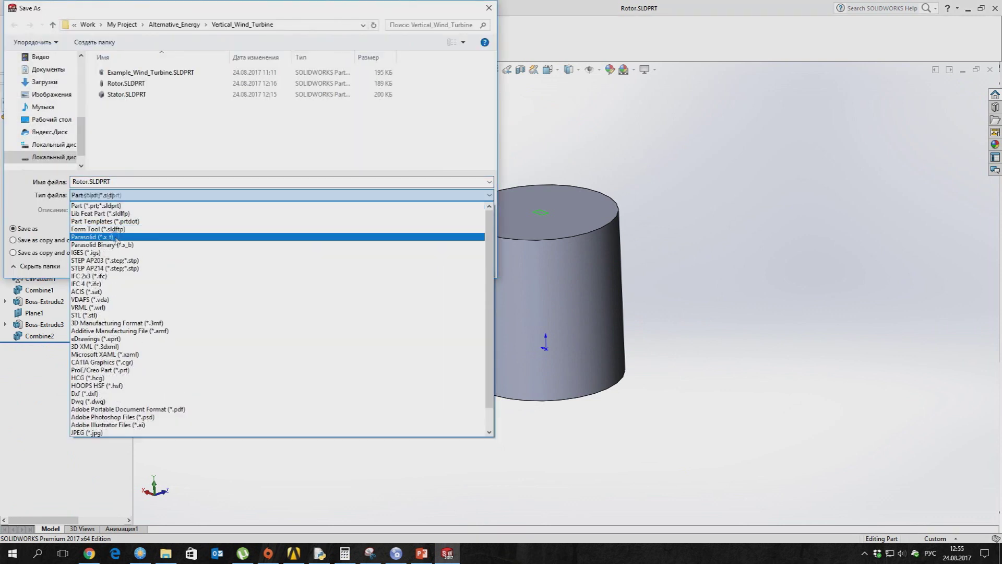
pyautogui.click(99, 237)
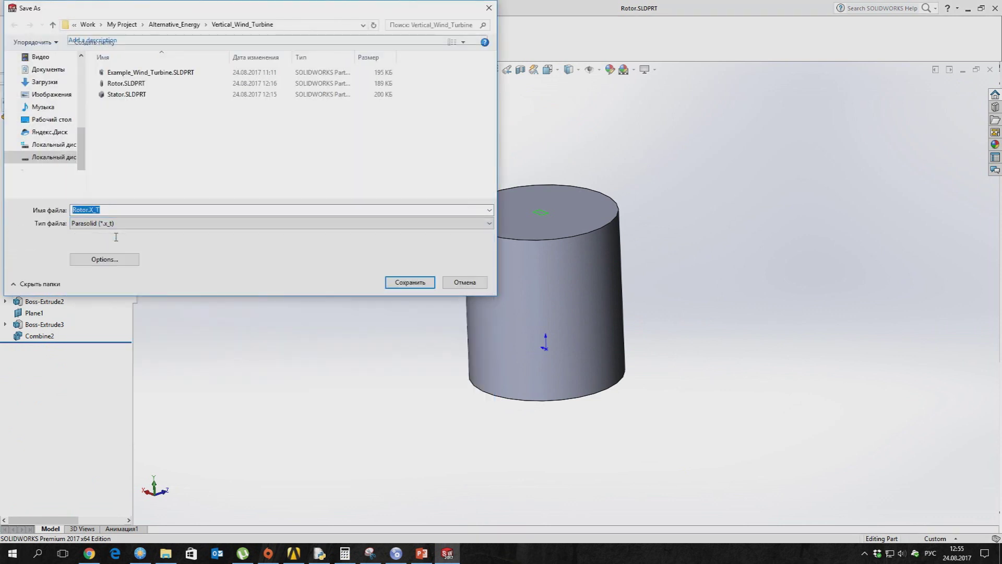
pyautogui.click(406, 283)
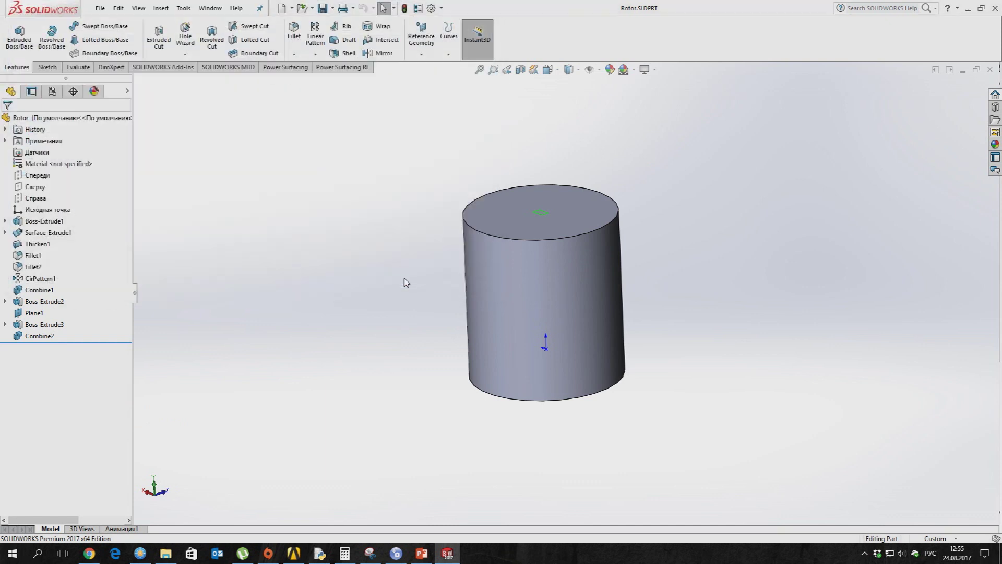
# Step: Open Stator.SLDPRT from the Vertical_Wind_Turbine folder in FreeCommander and save the part there as the Parasolid file Stator.X_T
pyautogui.click(139, 552)
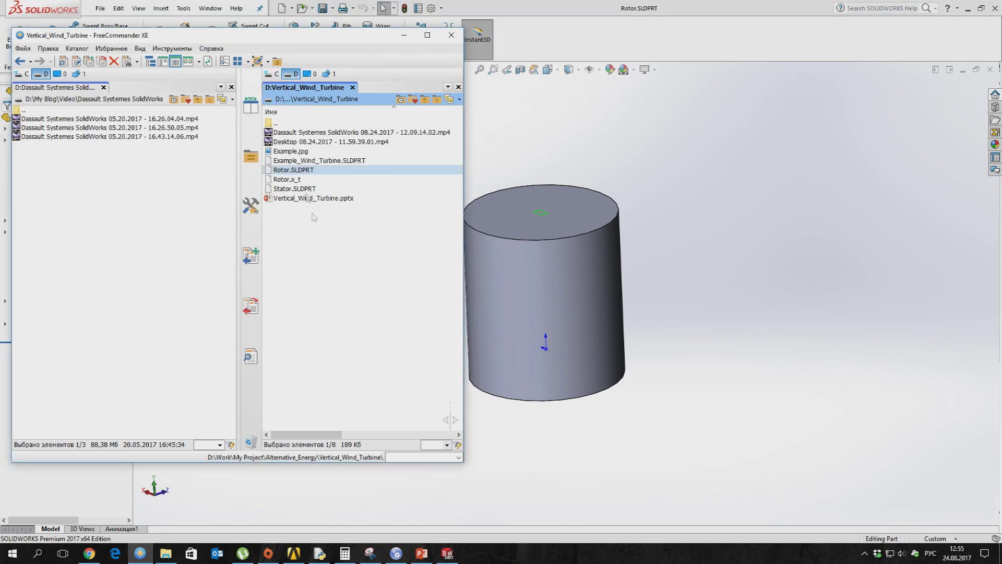
pyautogui.doubleClick(293, 189)
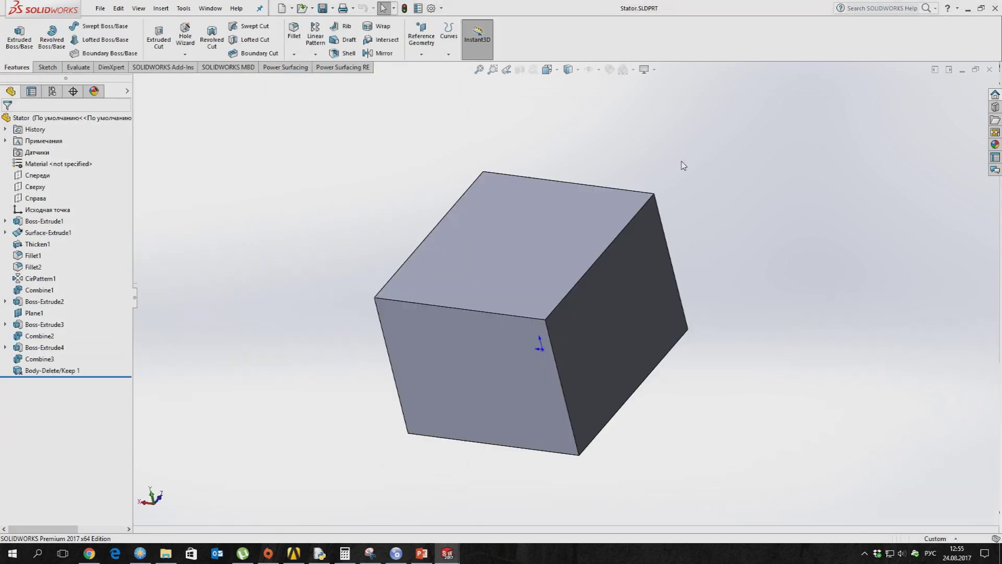
pyautogui.click(97, 8)
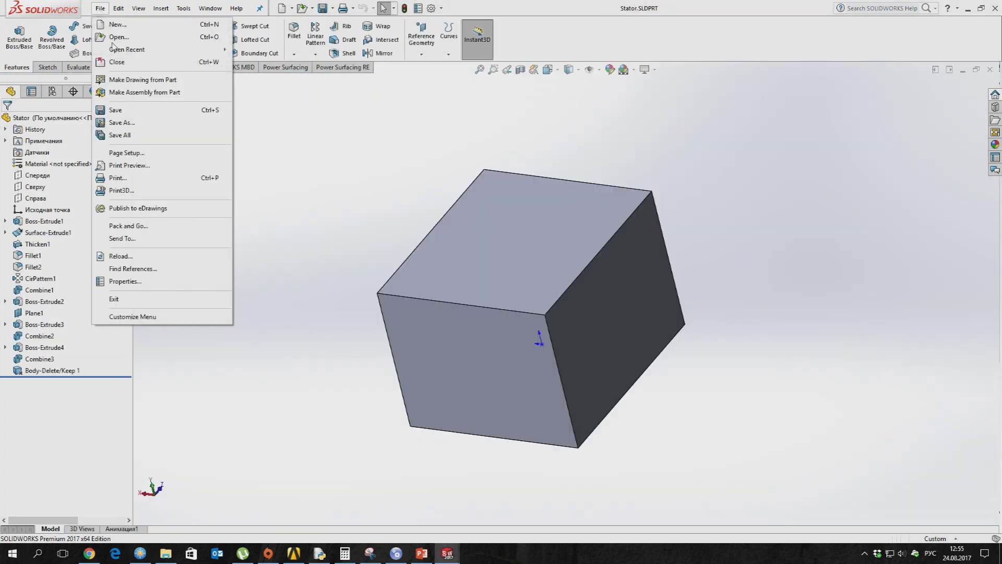
pyautogui.click(139, 123)
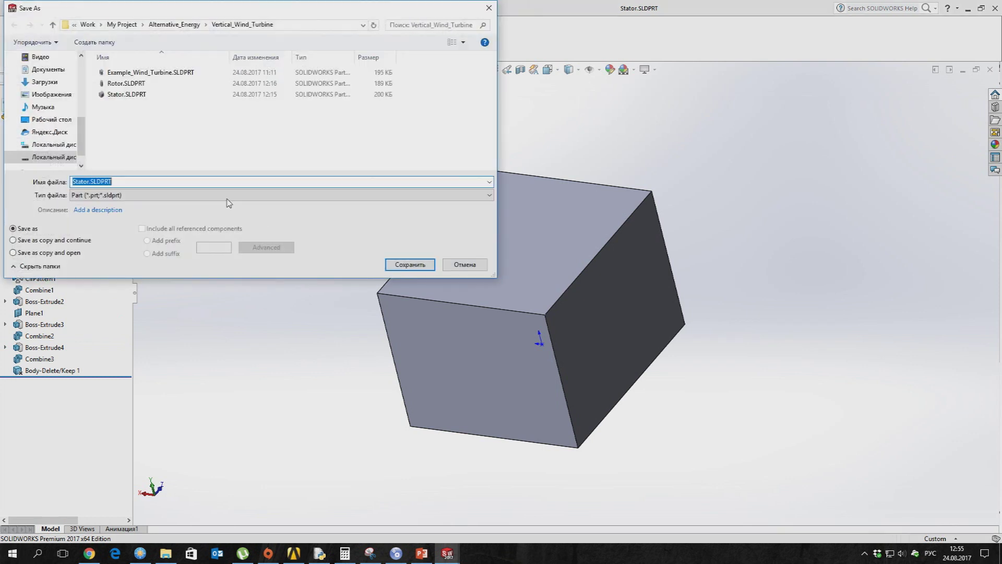
pyautogui.click(142, 195)
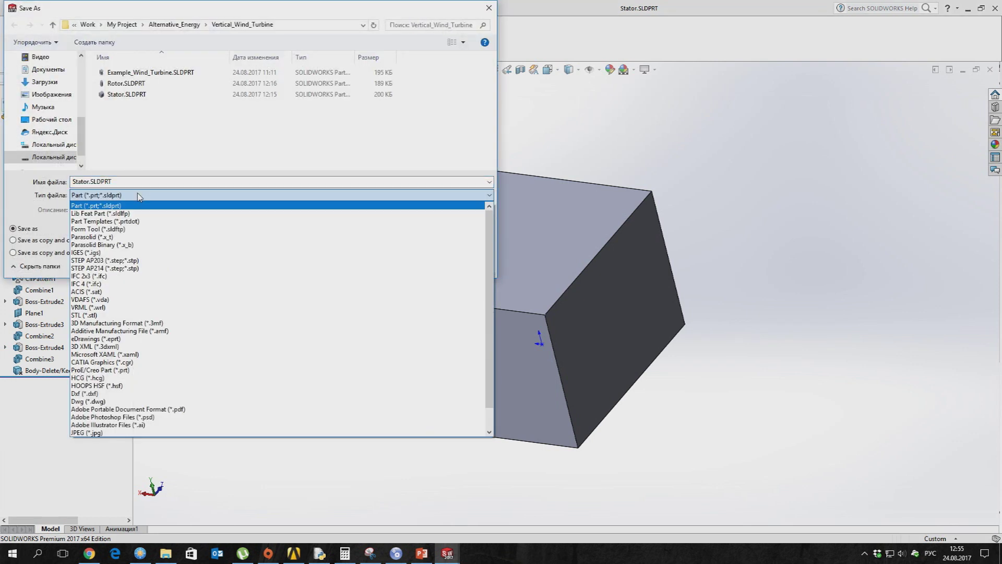
pyautogui.click(104, 236)
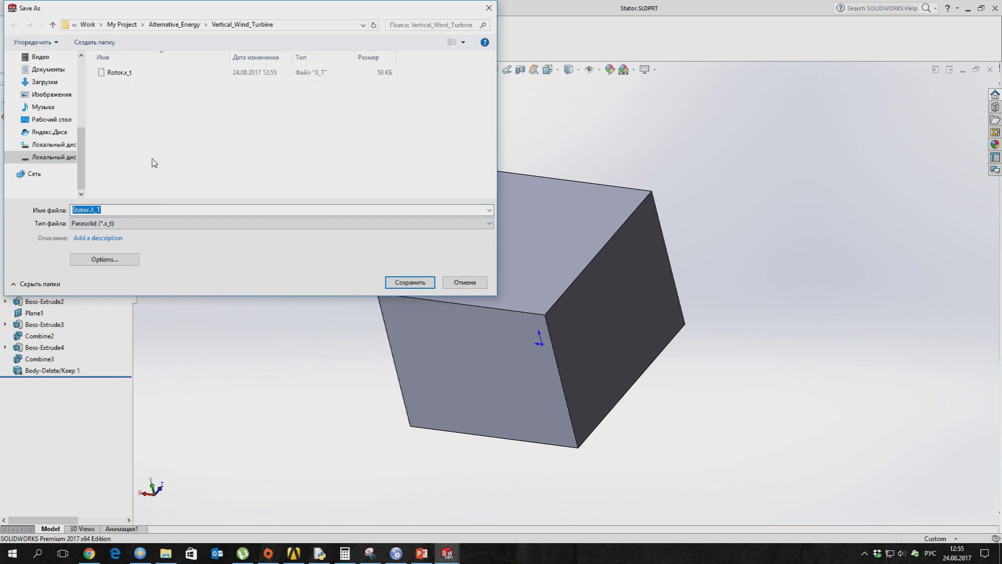
pyautogui.click(410, 281)
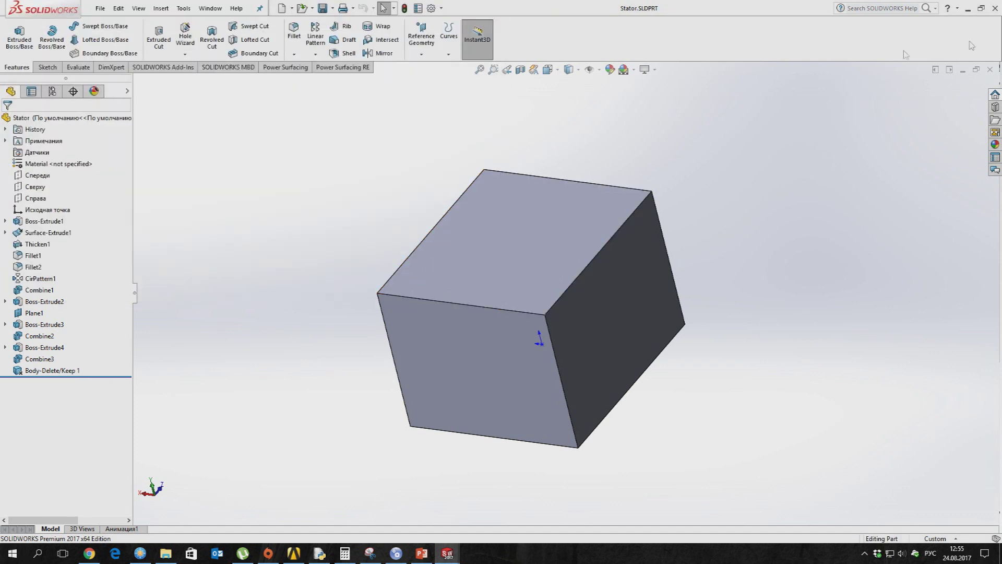